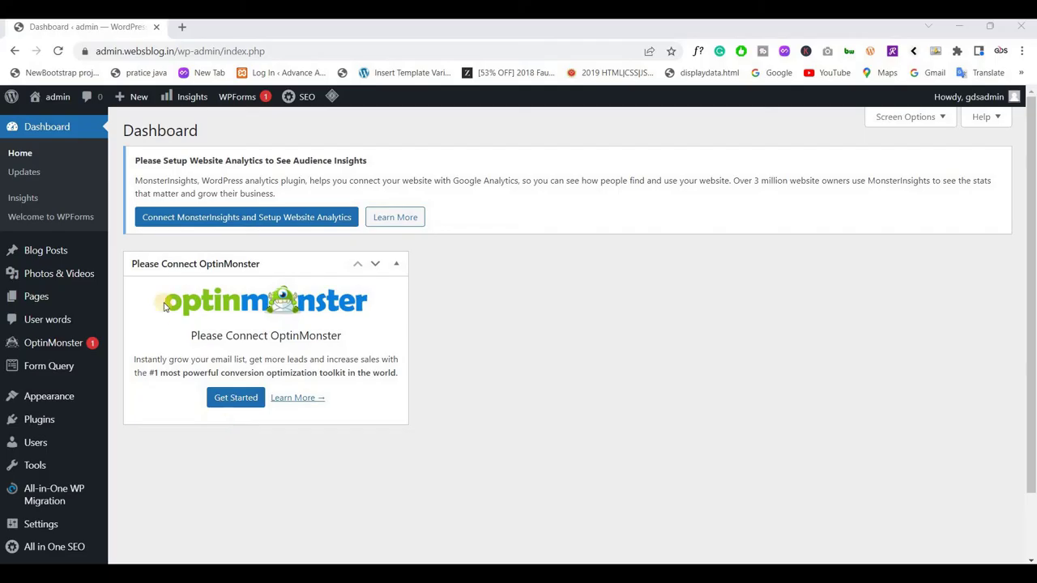
Scroll and look over the current admin page and its sidebar menus
scroll(139, 256, "down", 2)
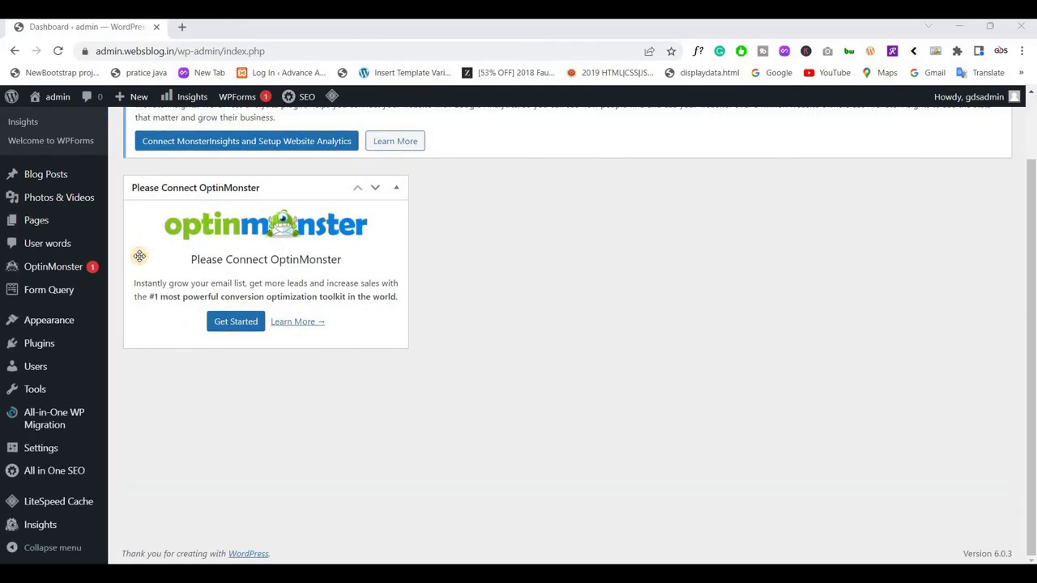
scroll(140, 256, "up", 2)
scroll(139, 256, "down", 2)
scroll(138, 257, "up", 2)
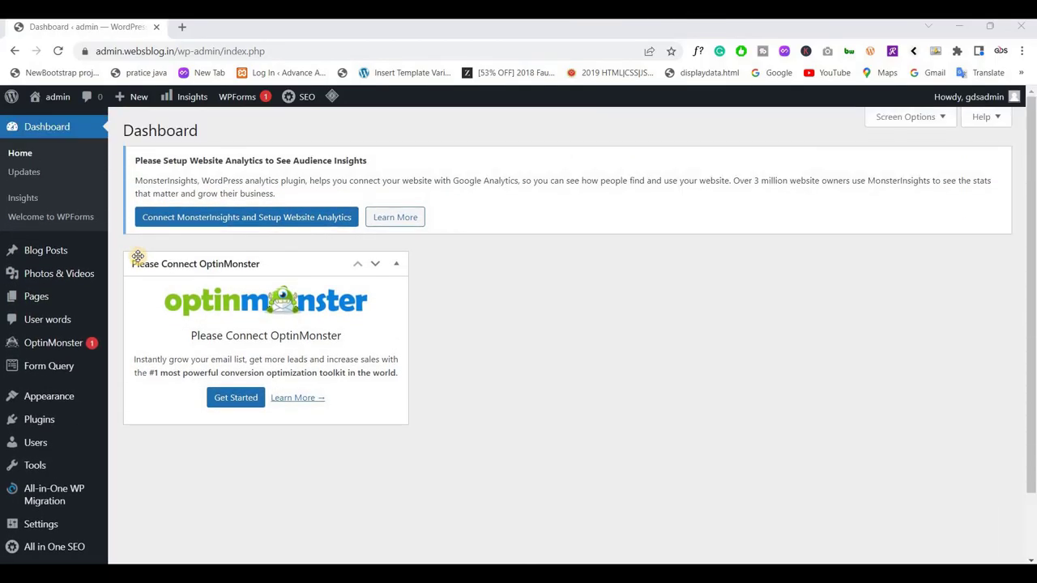
scroll(82, 316, "down", 2)
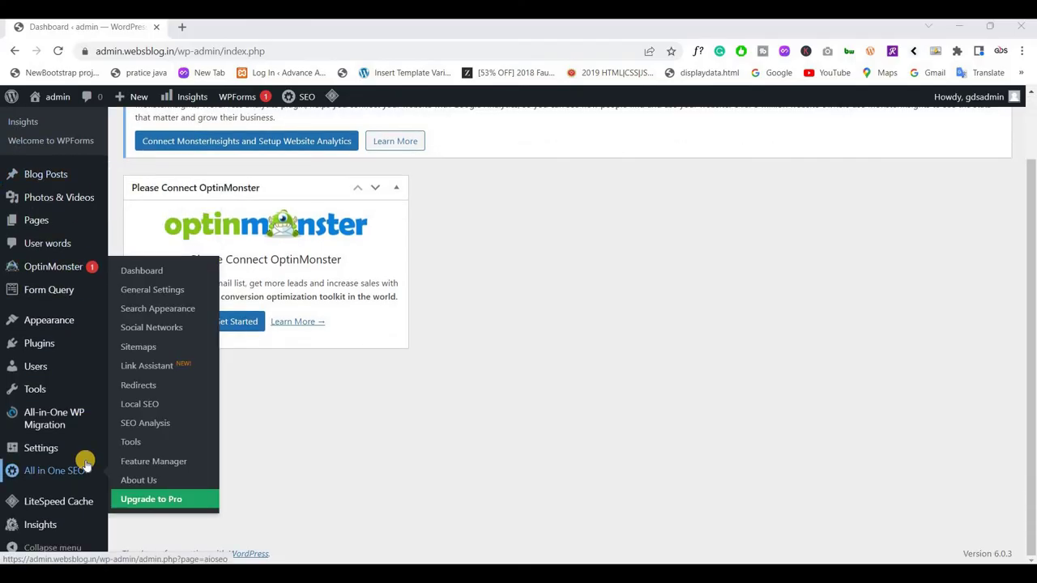
scroll(72, 270, "up", 2)
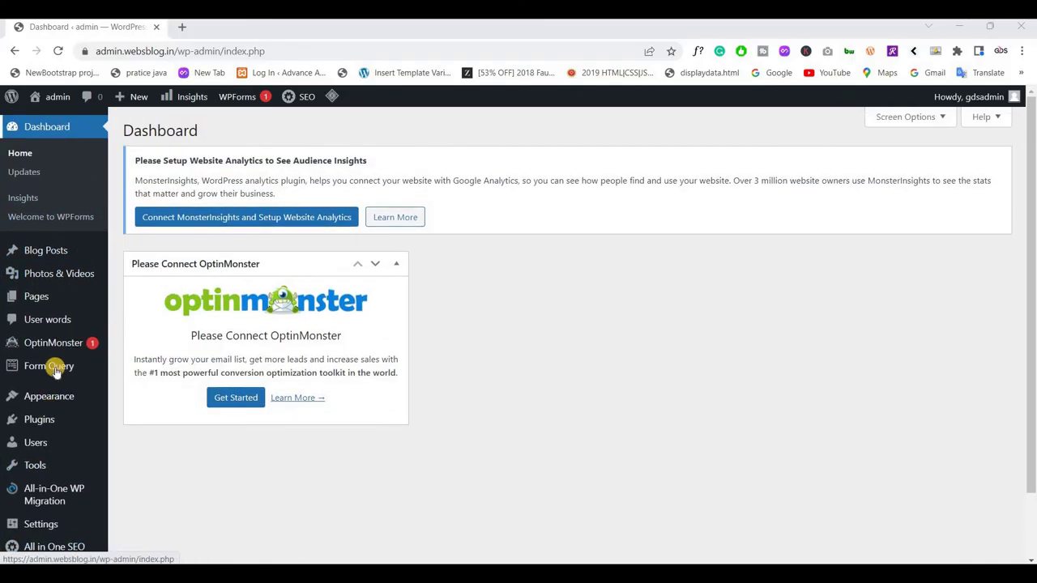
mouse_move(42, 257)
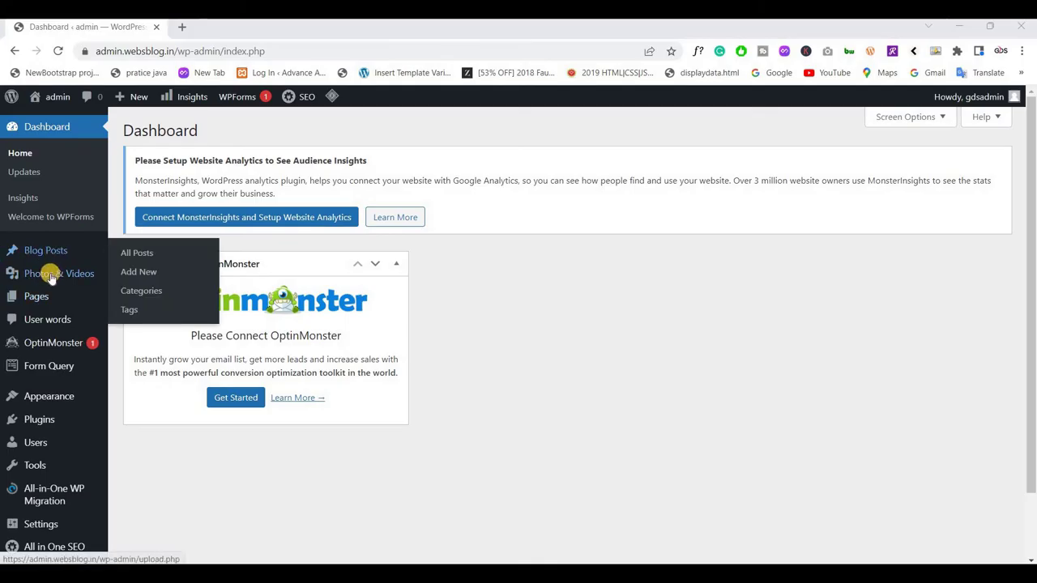
mouse_move(60, 277)
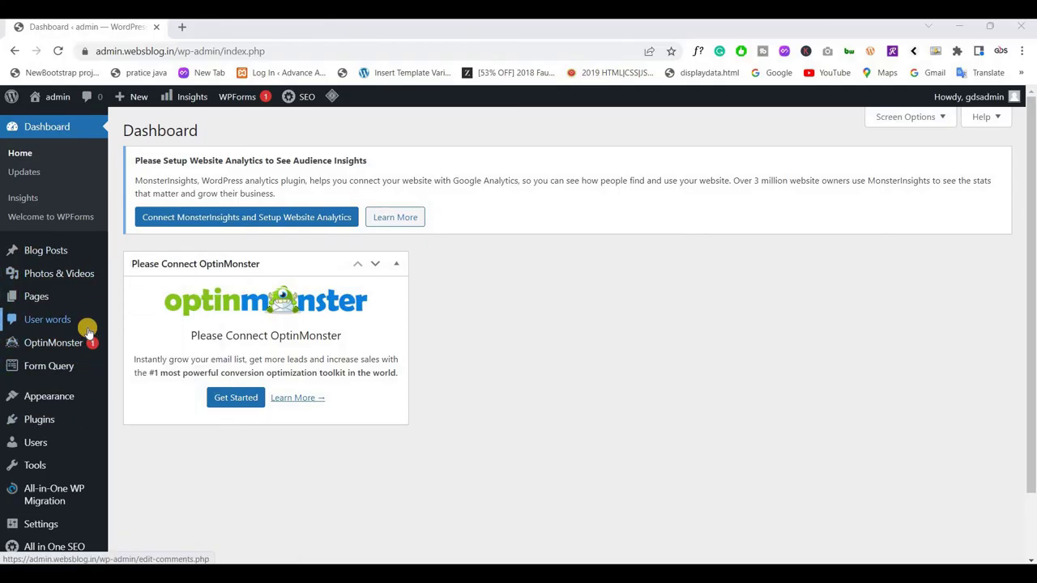
scroll(88, 332, "down", 1)
scroll(88, 333, "up", 1)
scroll(88, 332, "down", 1)
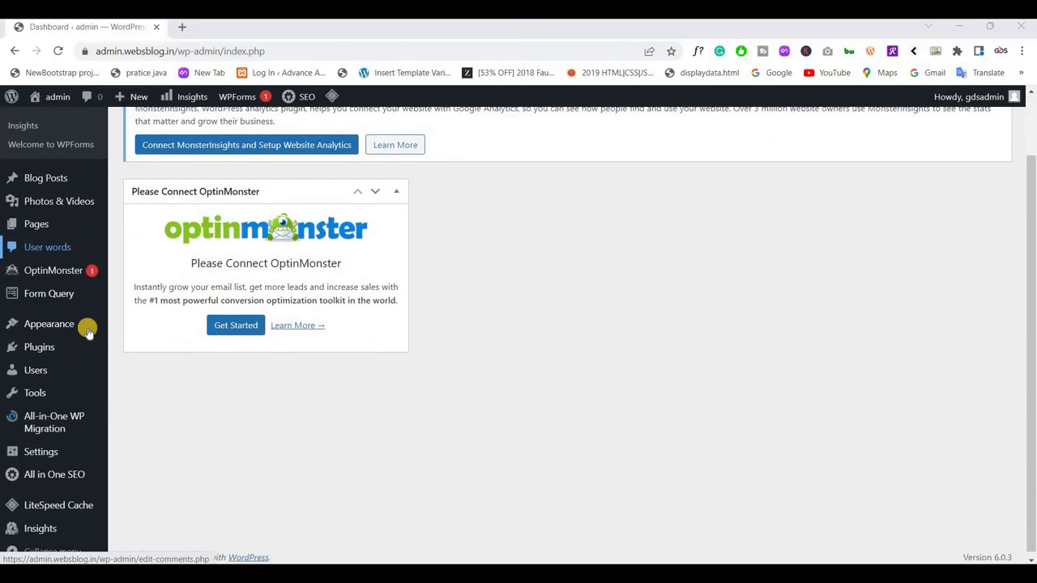
scroll(88, 332, "up", 1)
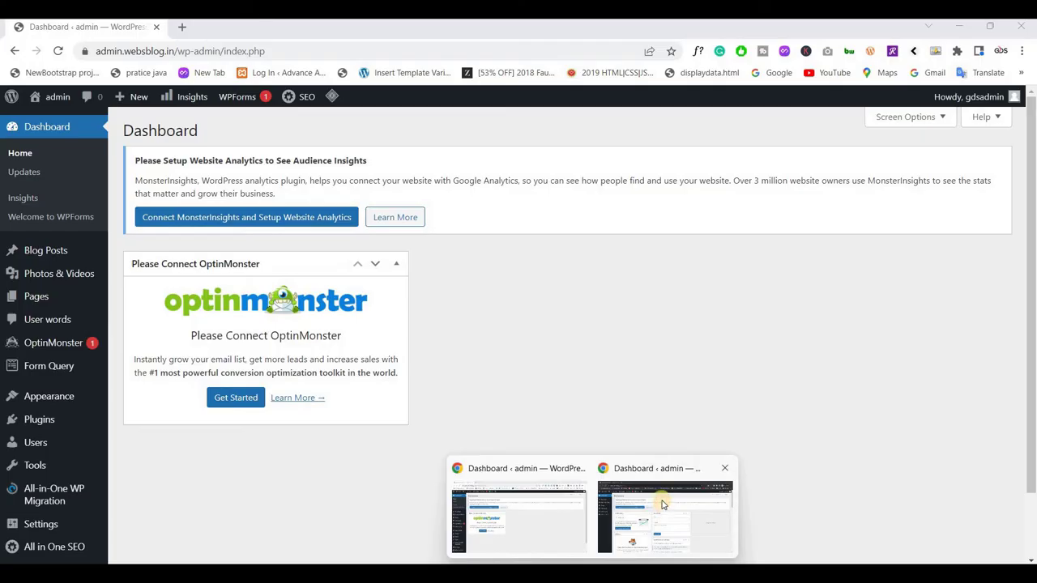
Switch to the client's browser session and open the empty Blog Posts list
left_click(664, 506)
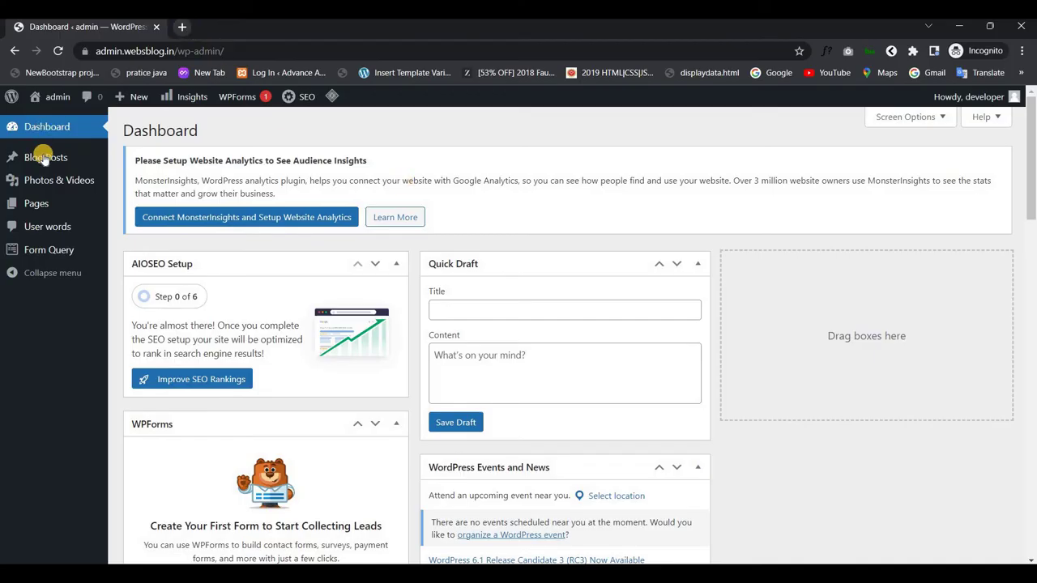
mouse_move(67, 159)
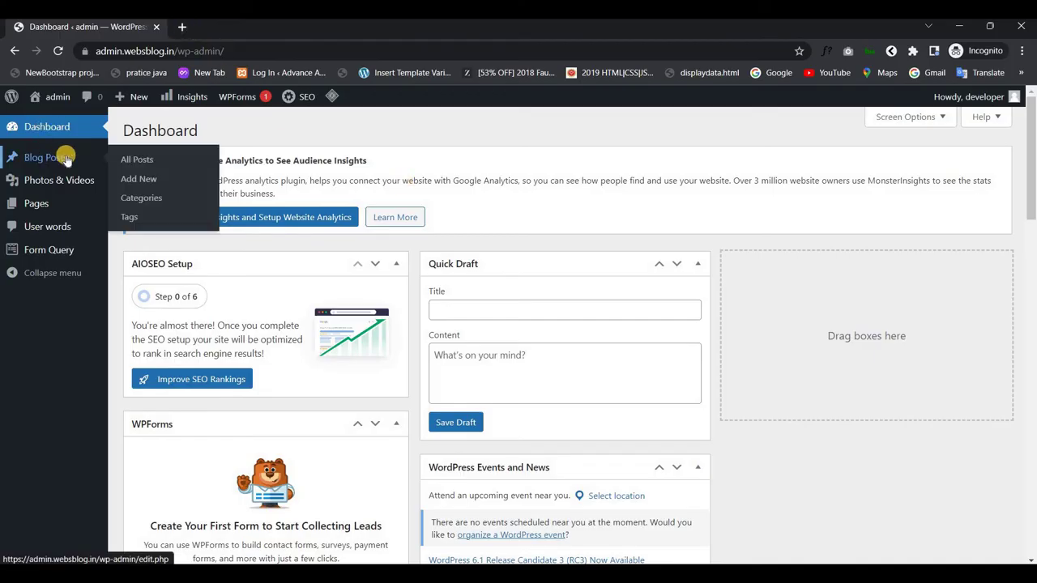
mouse_move(82, 193)
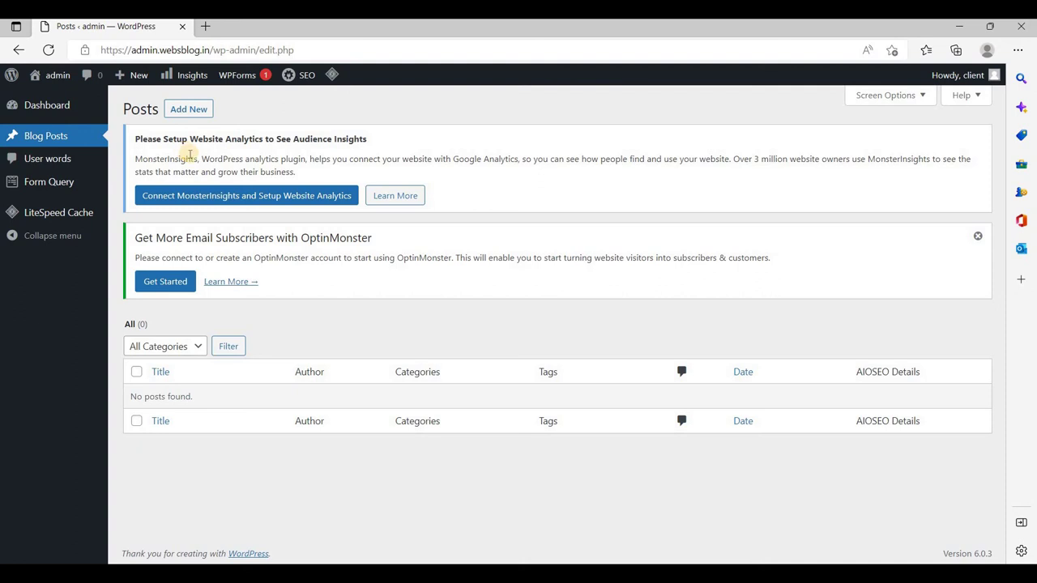
Return to the multiadmin.websblog.in administrator window and open its Dashboard
mouse_move(52, 188)
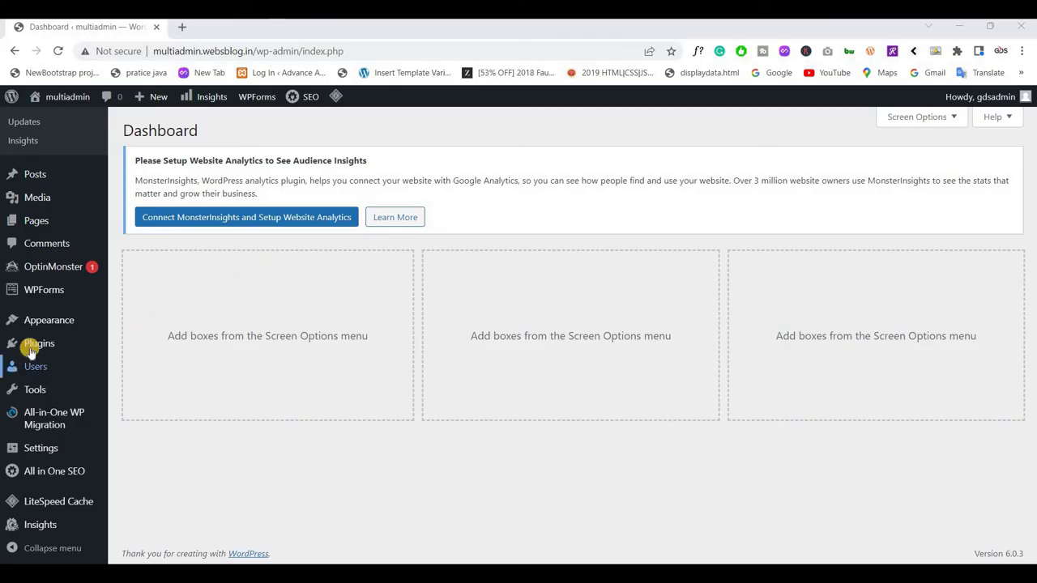
Search Plugins > Add New for 'admin menu editor' and browse the results
mouse_move(31, 345)
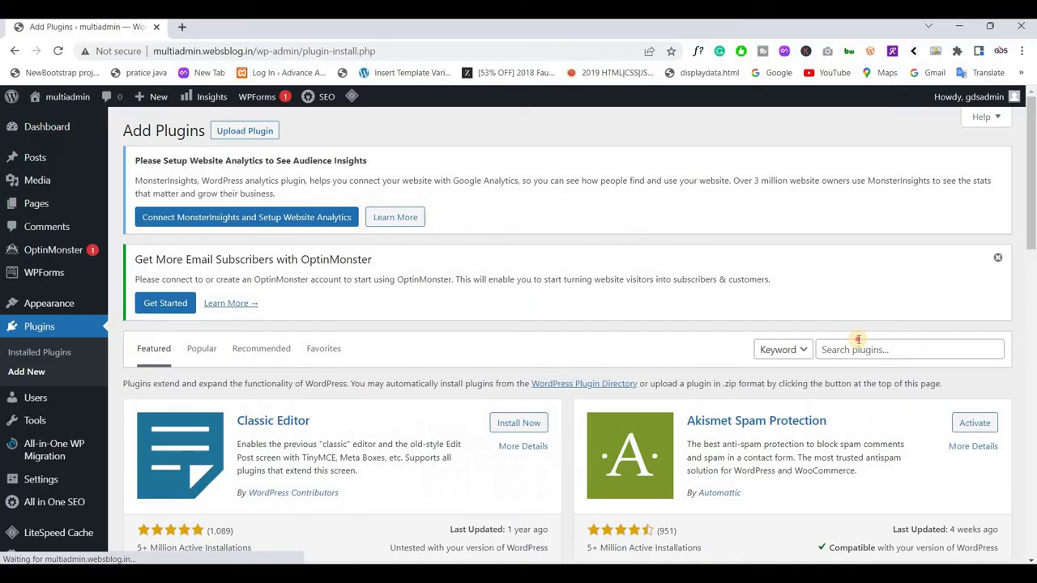
left_click(857, 342)
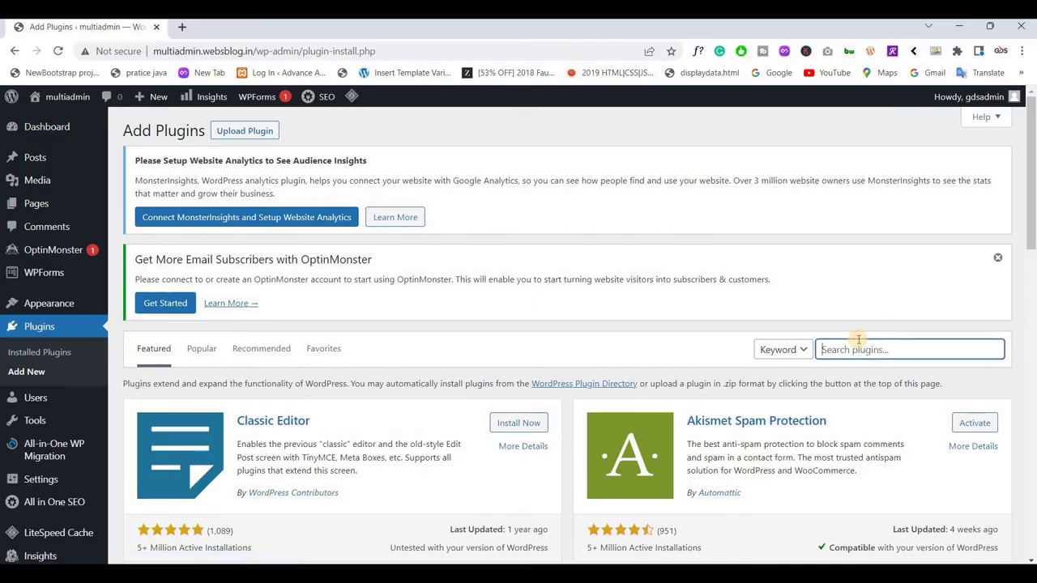
type("admin menu editor")
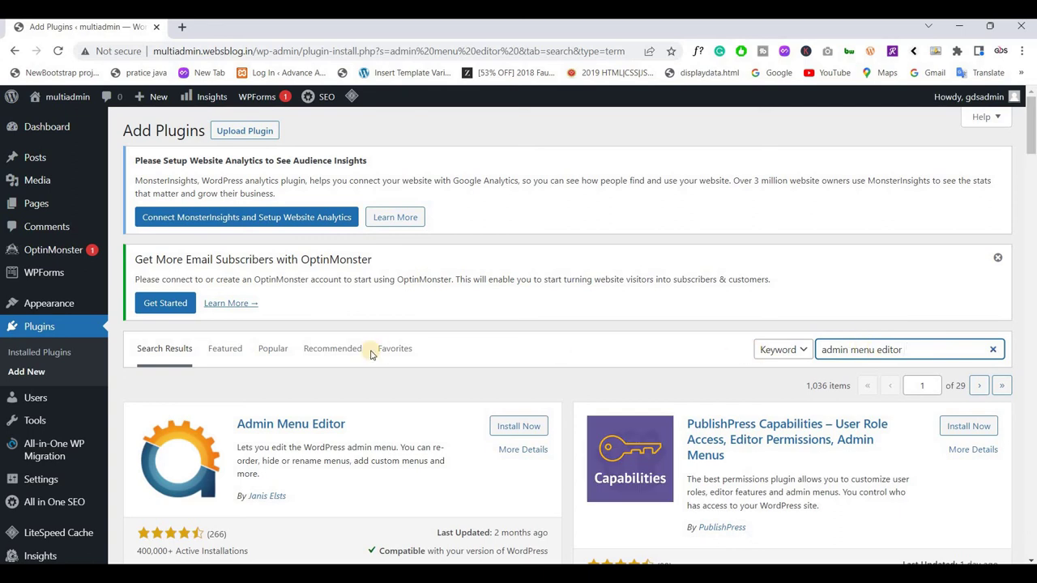
scroll(259, 460, "down", 1)
scroll(276, 453, "down", 1)
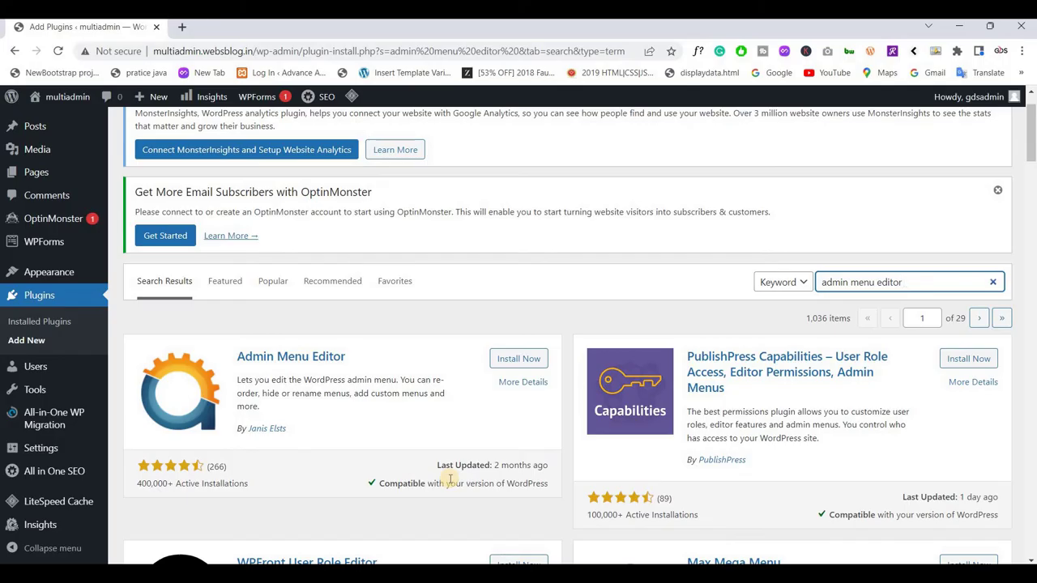
scroll(422, 286, "up", 1)
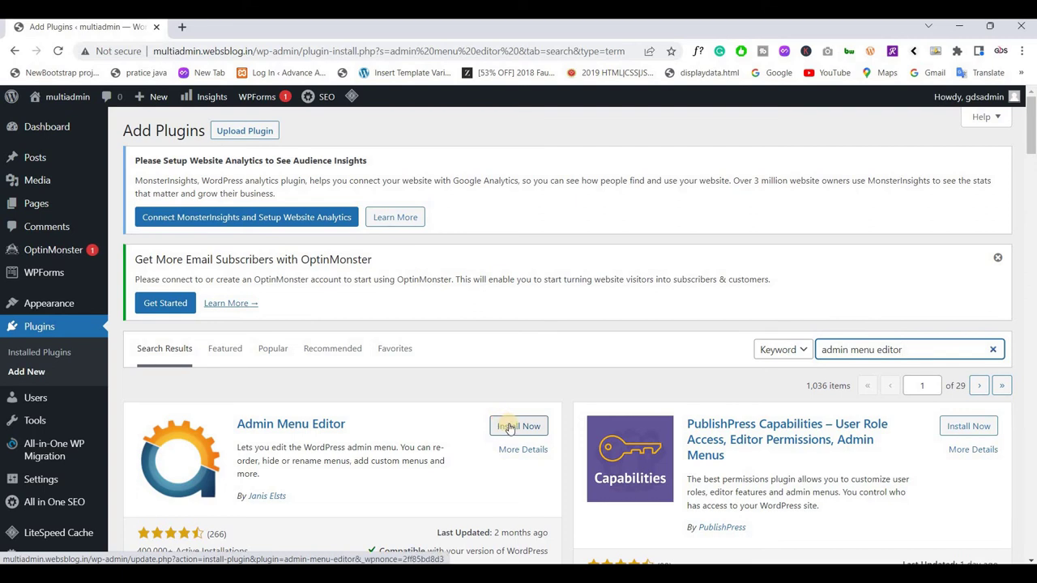
Upload admin-menu-editor-pro_2.18.zip, install it, and activate Admin Menu Editor Pro 2.18
left_click(245, 130)
scroll(470, 386, "down", 1)
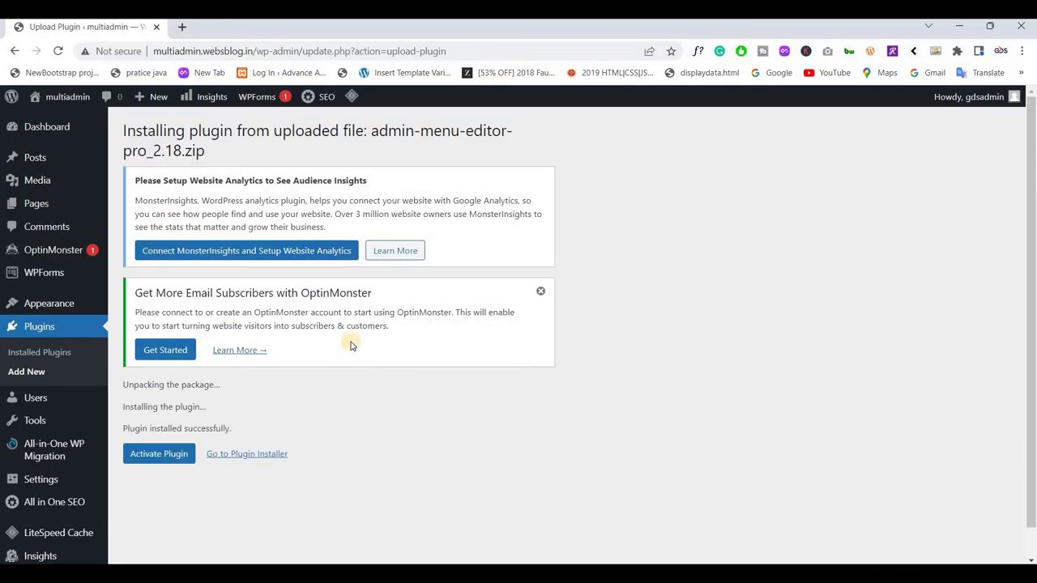
scroll(335, 364, "down", 1)
left_click(176, 427)
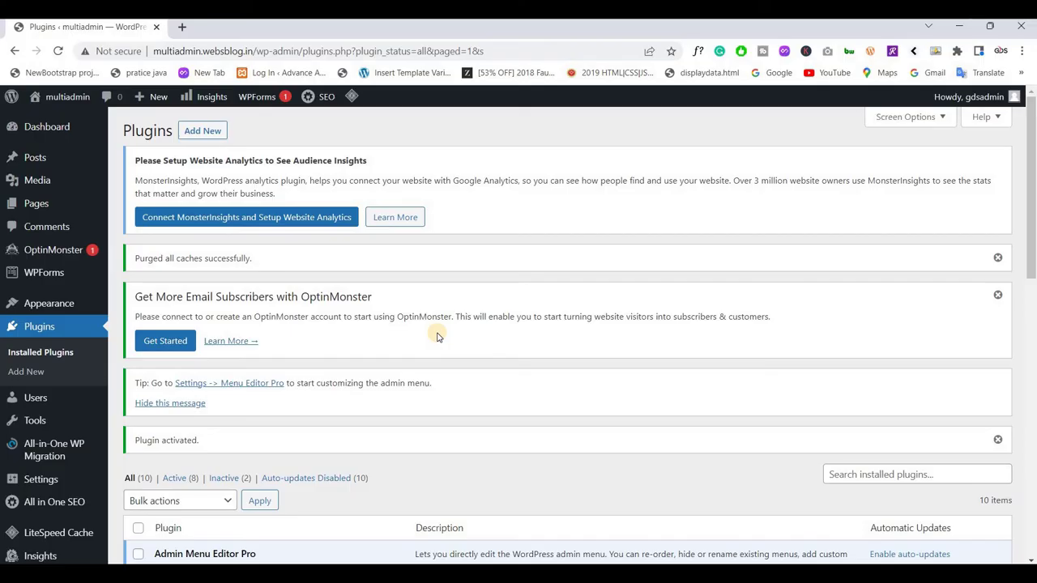
scroll(438, 336, "down", 2)
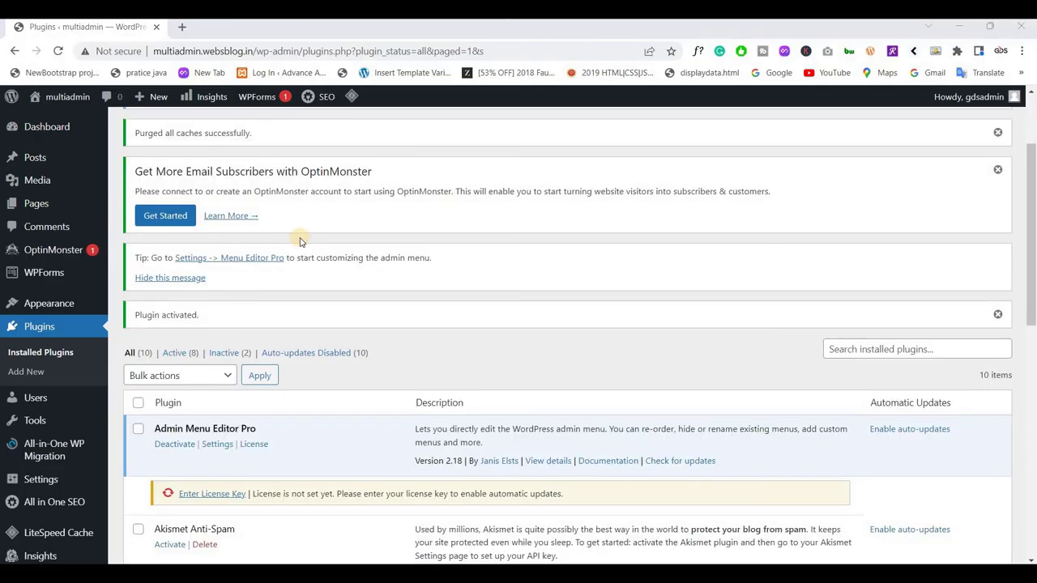
scroll(300, 241, "down", 7)
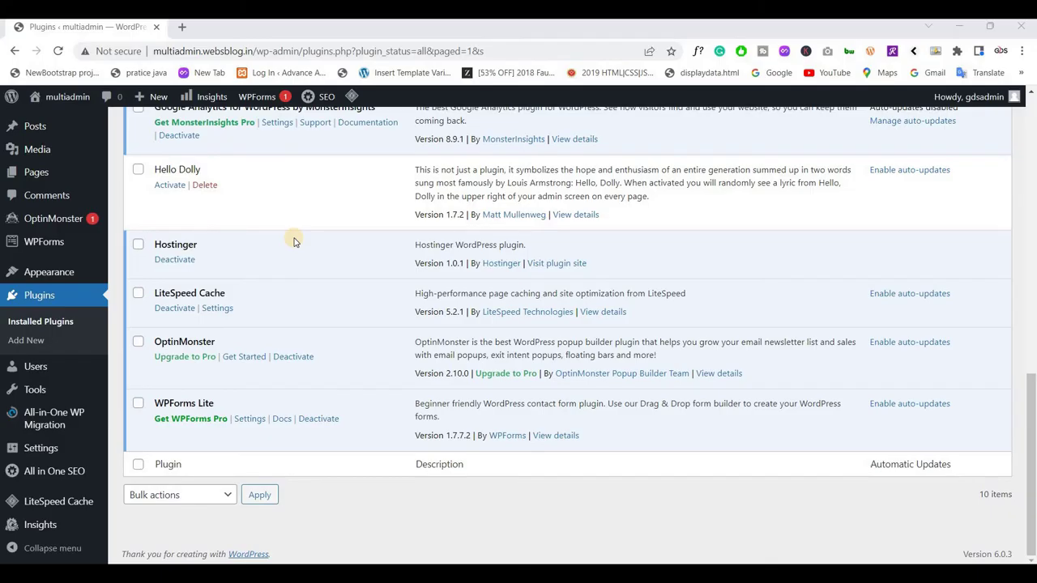
scroll(294, 241, "up", 10)
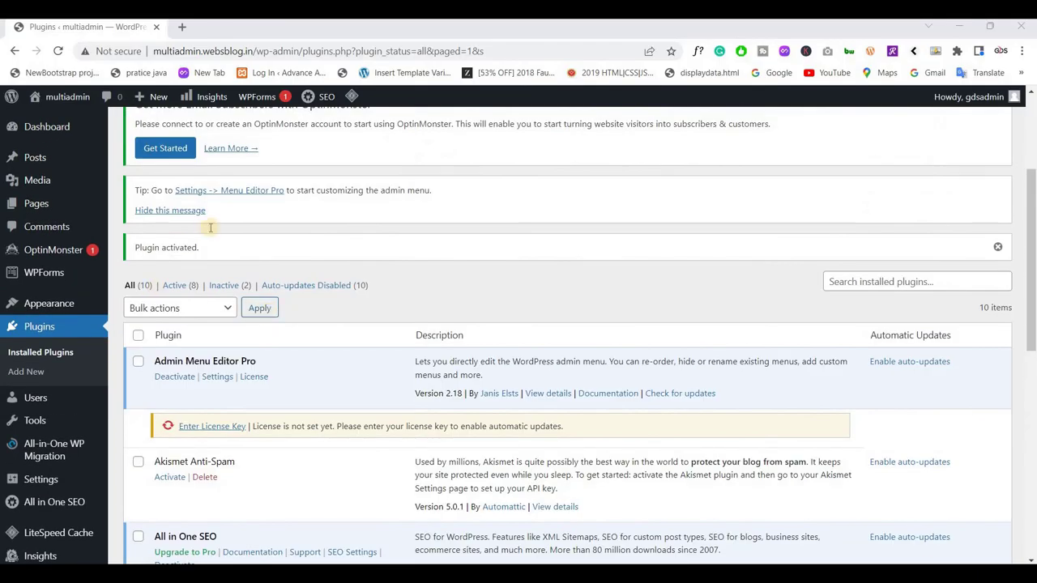
scroll(215, 230, "down", 2)
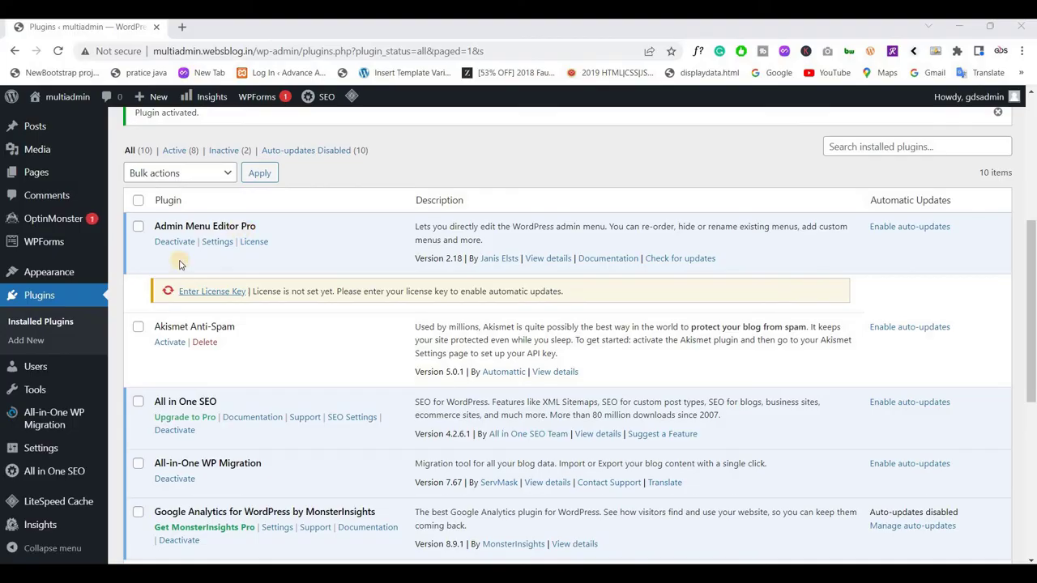
mouse_move(50, 447)
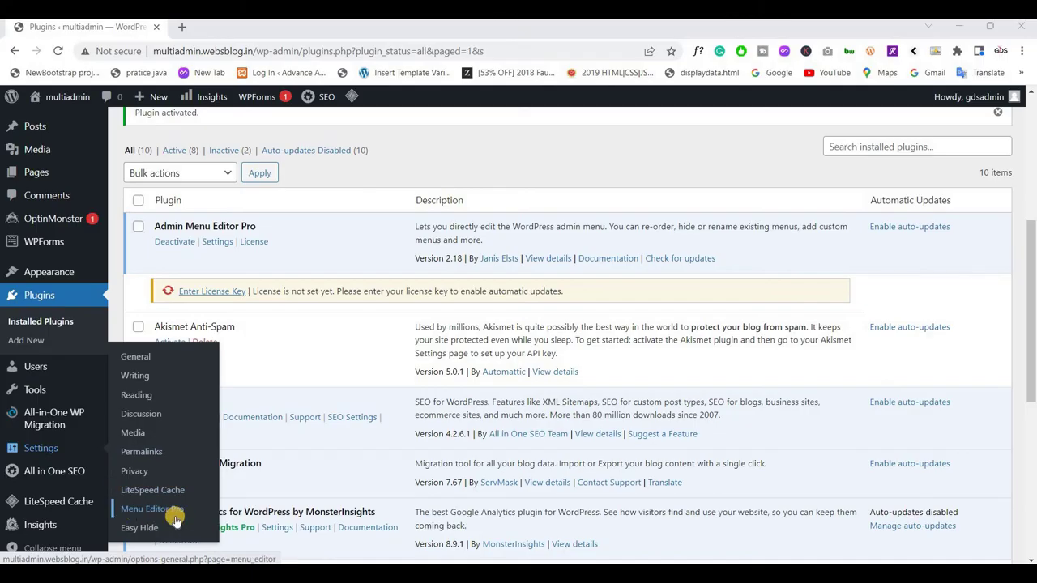
Open Settings > Menu Editor Pro and browse the Admin Menu tab's item list
left_click(173, 514)
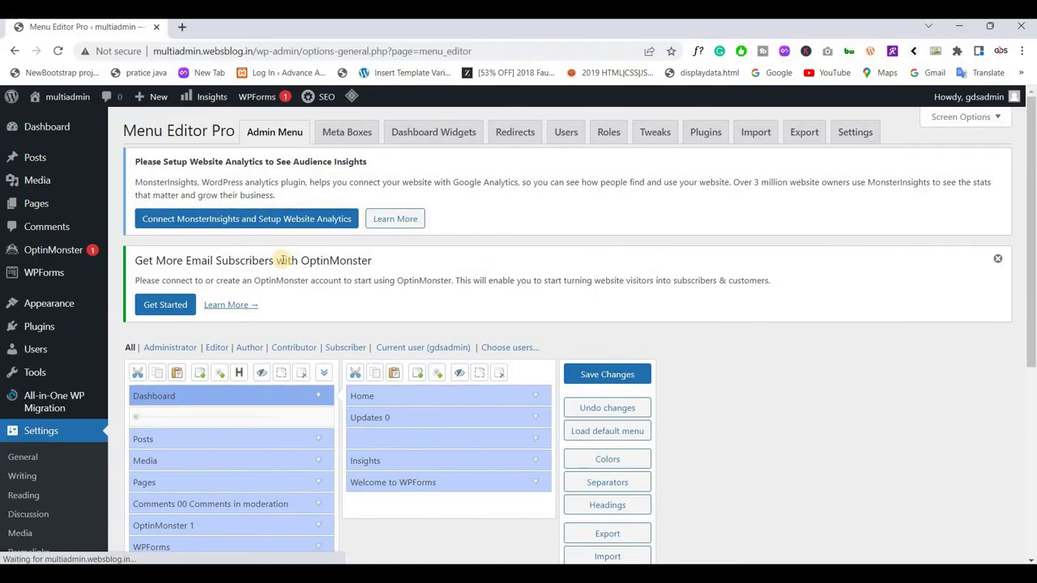
scroll(284, 260, "down", 2)
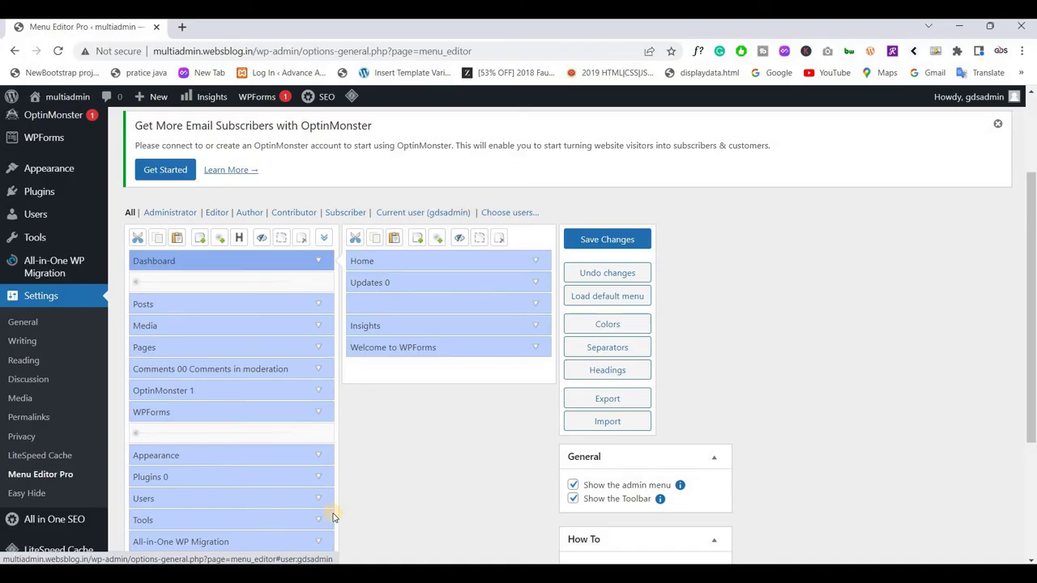
scroll(335, 506, "up", 2)
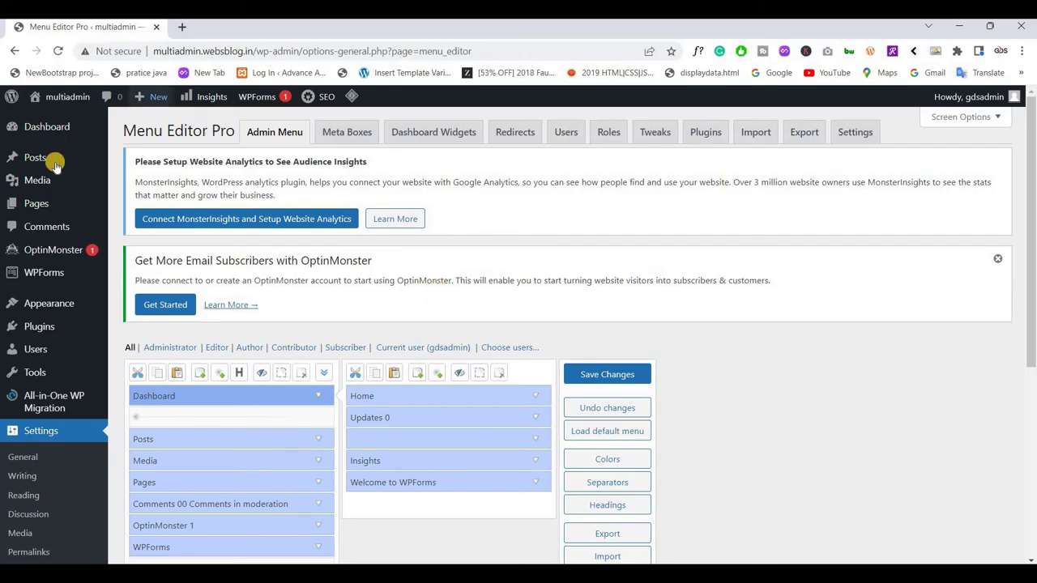
mouse_move(55, 165)
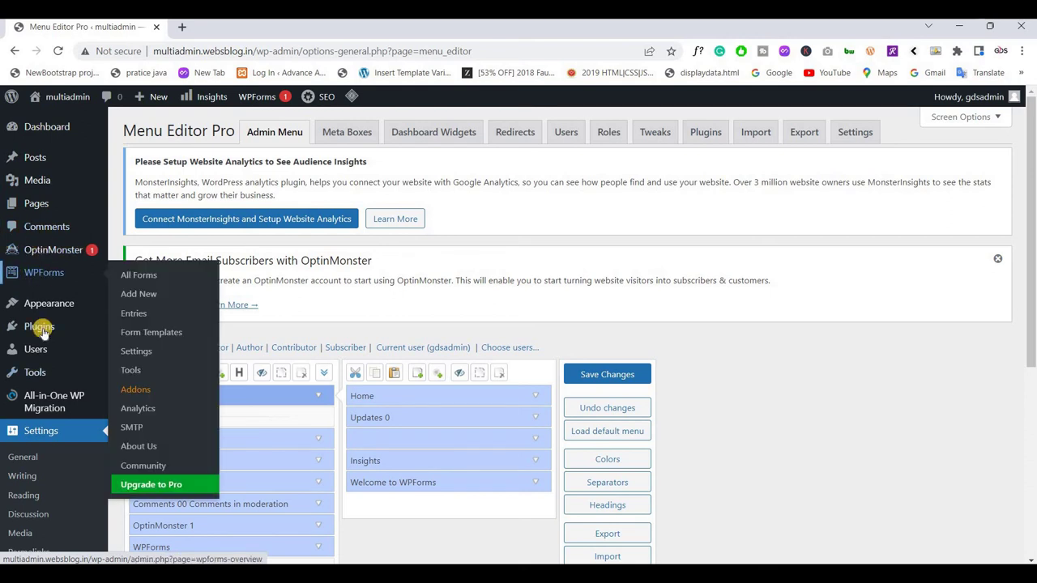
mouse_move(47, 308)
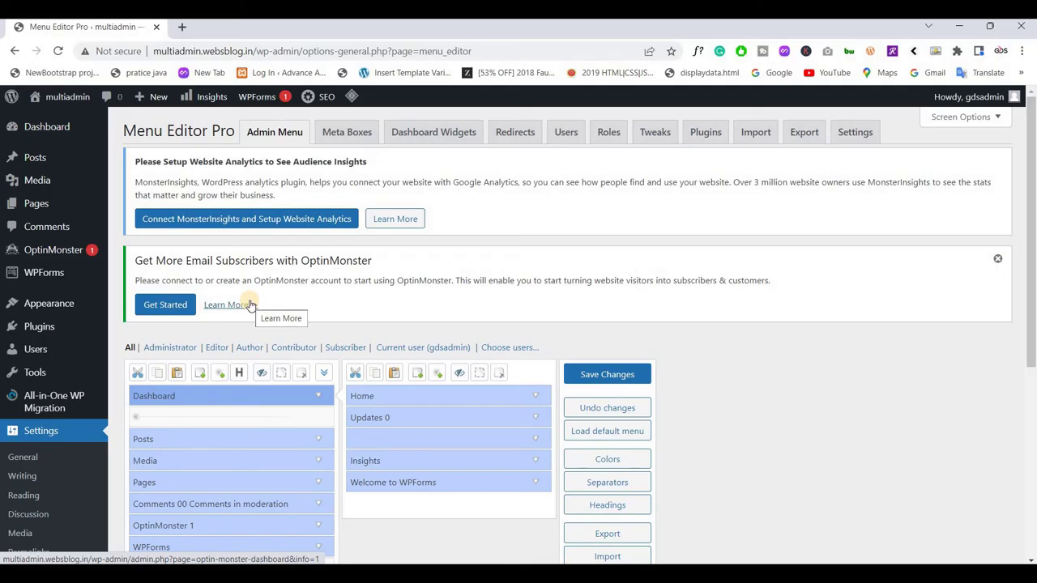
scroll(279, 352, "down", 2)
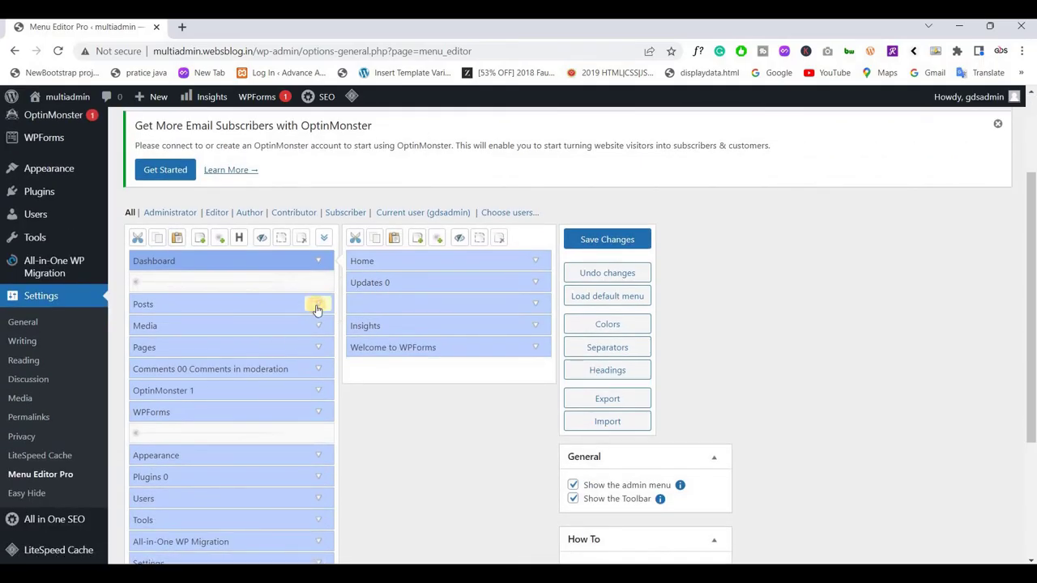
Retitle the Posts menu item as 'Blog Posts' and save the change
left_click(317, 305)
left_click(231, 338)
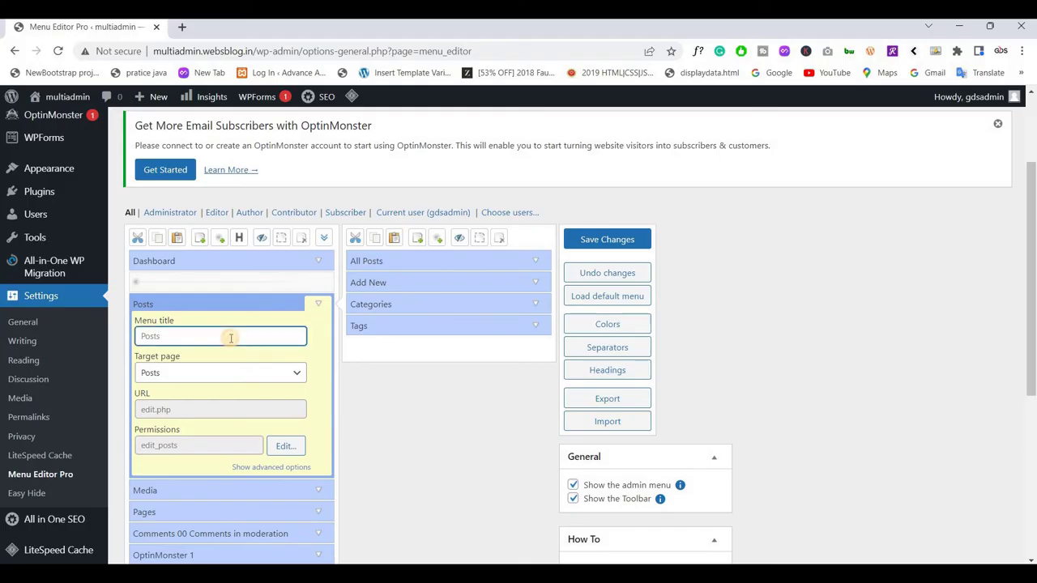
type("Blog Posts")
left_click(315, 305)
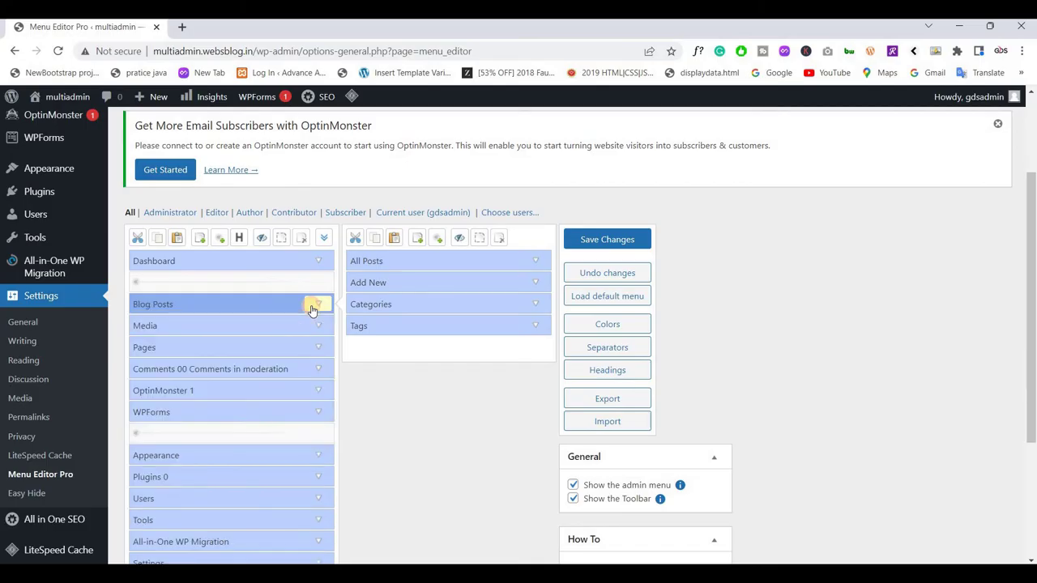
left_click(600, 239)
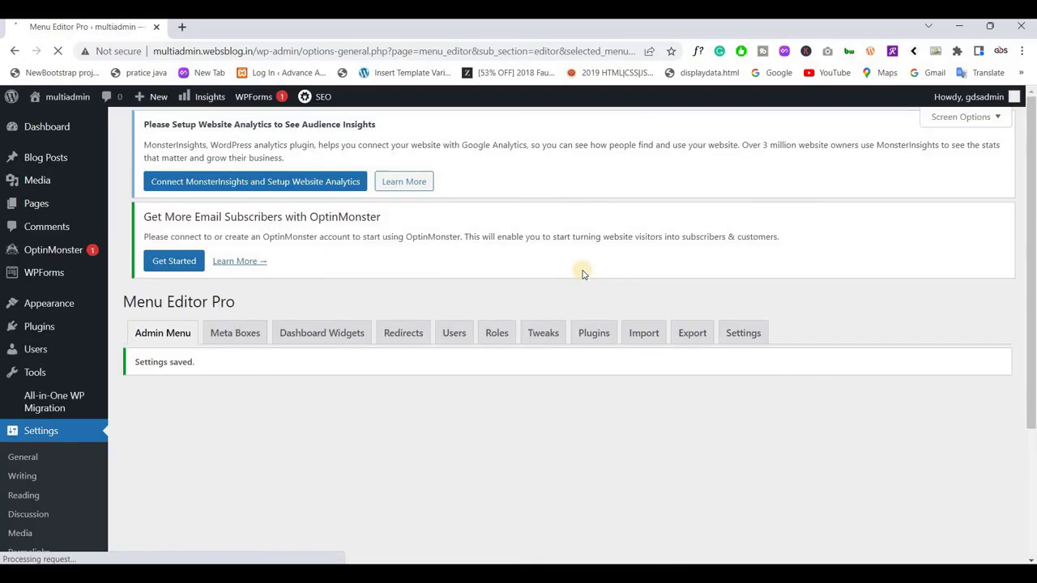
mouse_move(16, 157)
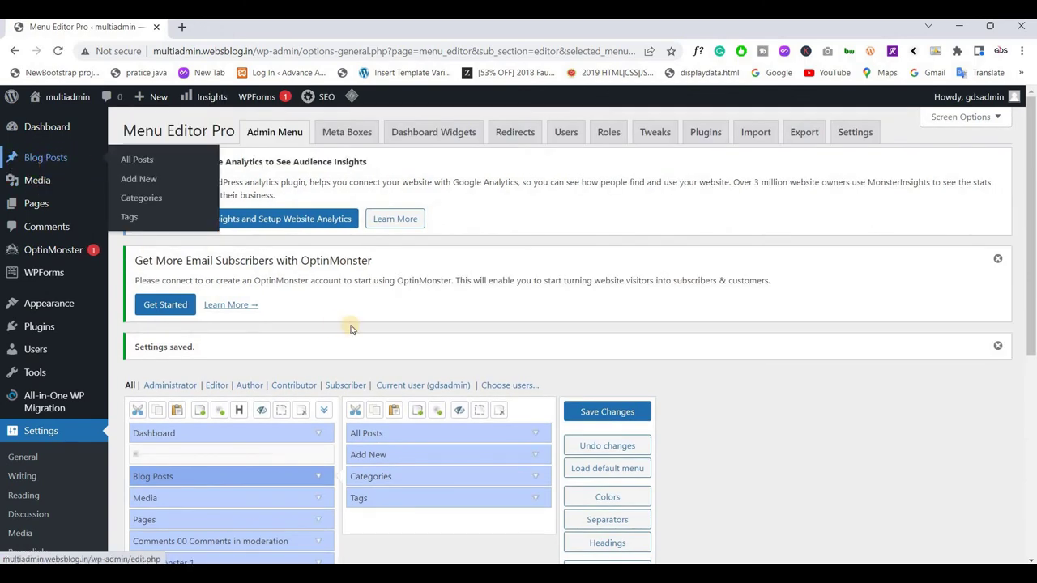
Rename the Media menu item to 'Photo's & videos', correcting its spelling
scroll(351, 325, "down", 1)
scroll(324, 292, "down", 4)
scroll(319, 235, "up", 1)
left_click(318, 227)
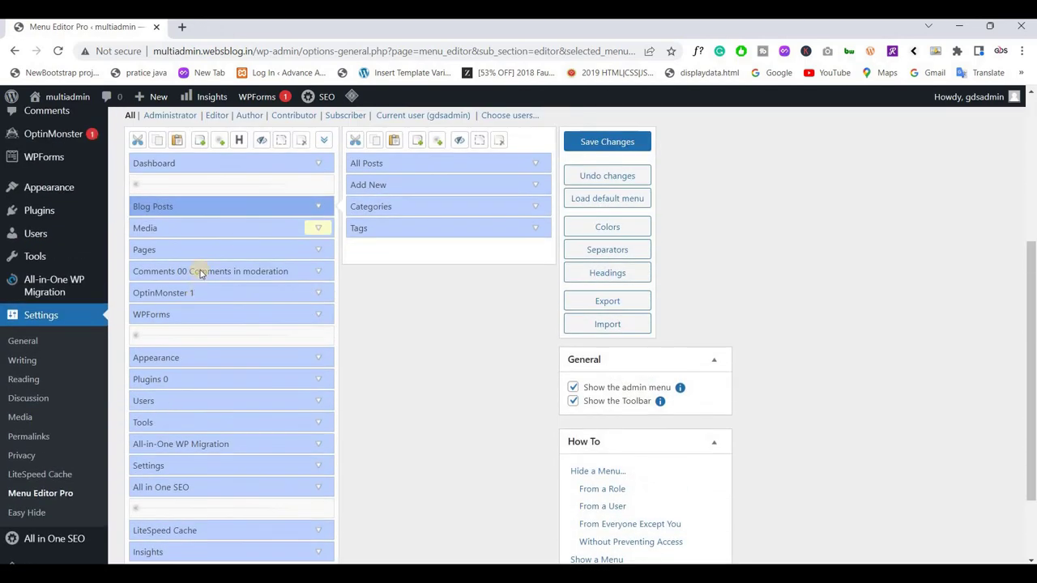
double_click(202, 263)
type("P")
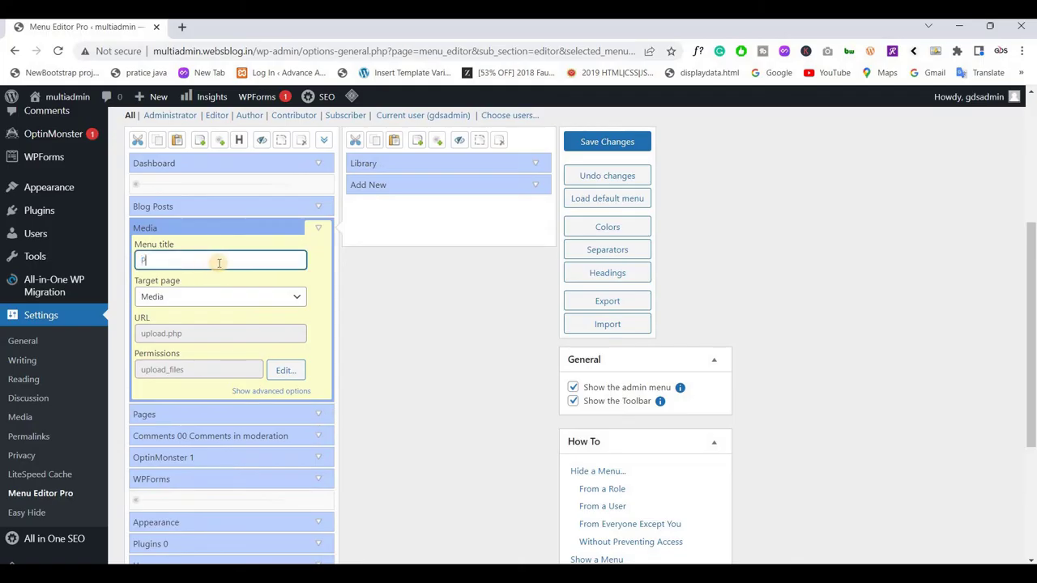
type("host")
key("BackSpace")
type("tos & videos")
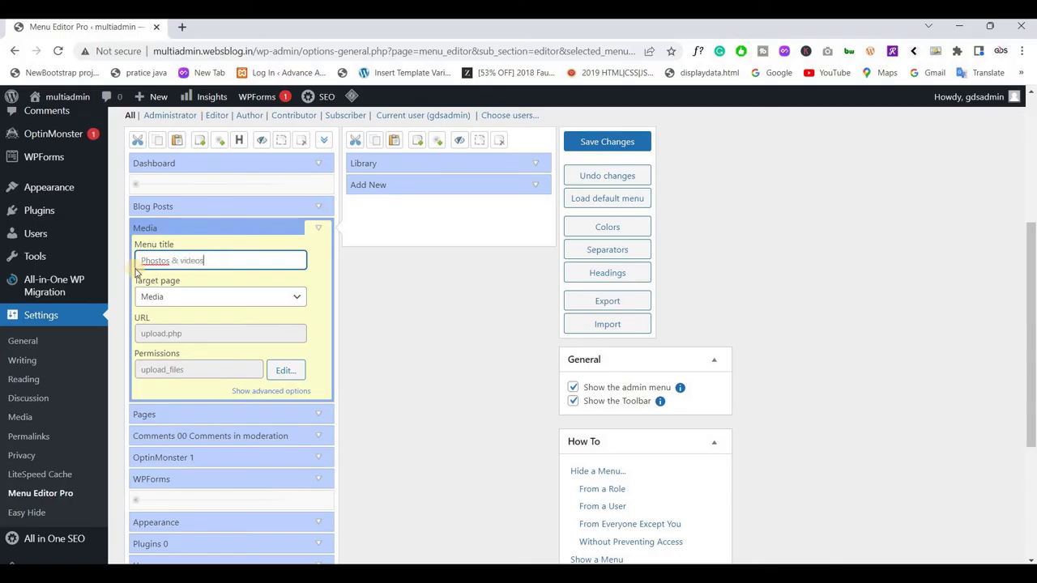
right_click(159, 267)
left_click(195, 292)
left_click(321, 226)
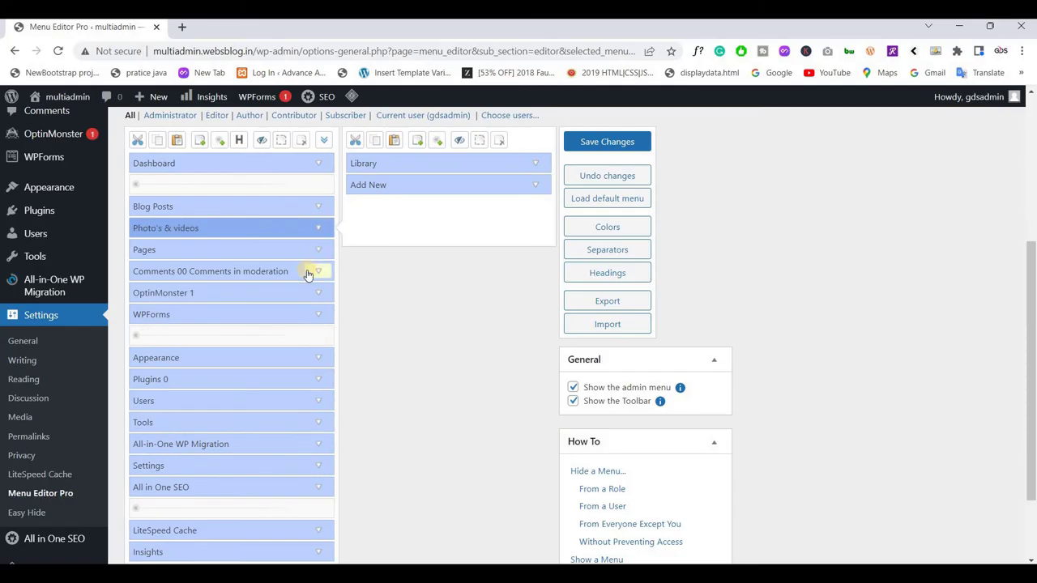
Retitle the WPForms menu item as 'Form Entries'
left_click(319, 314)
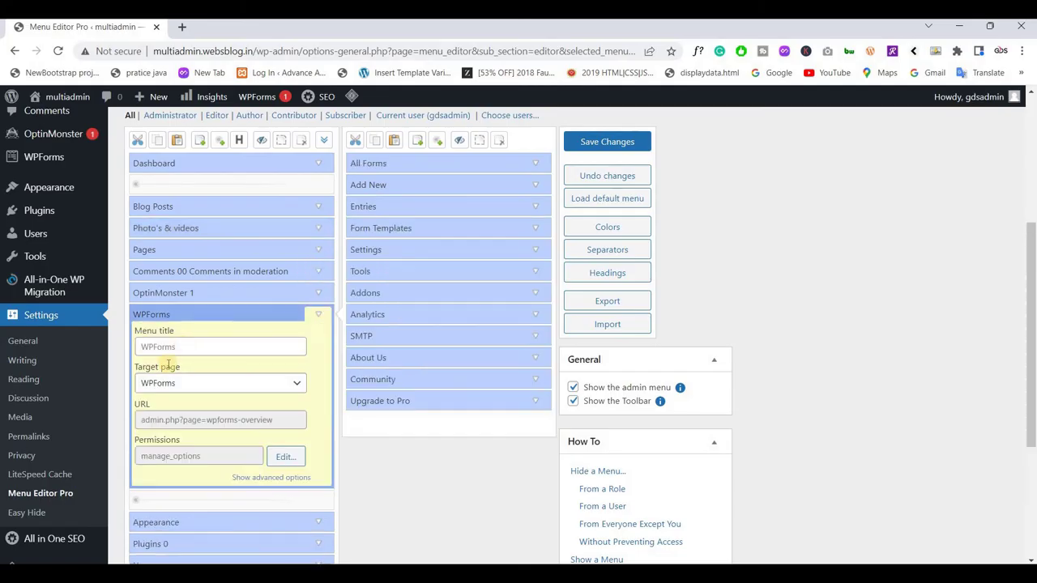
double_click(196, 350)
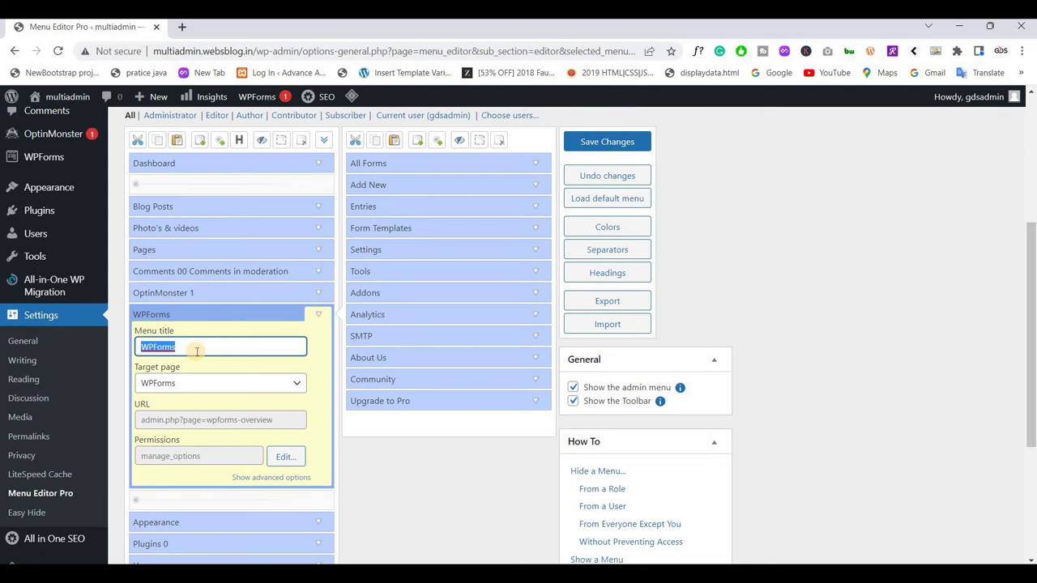
type("For")
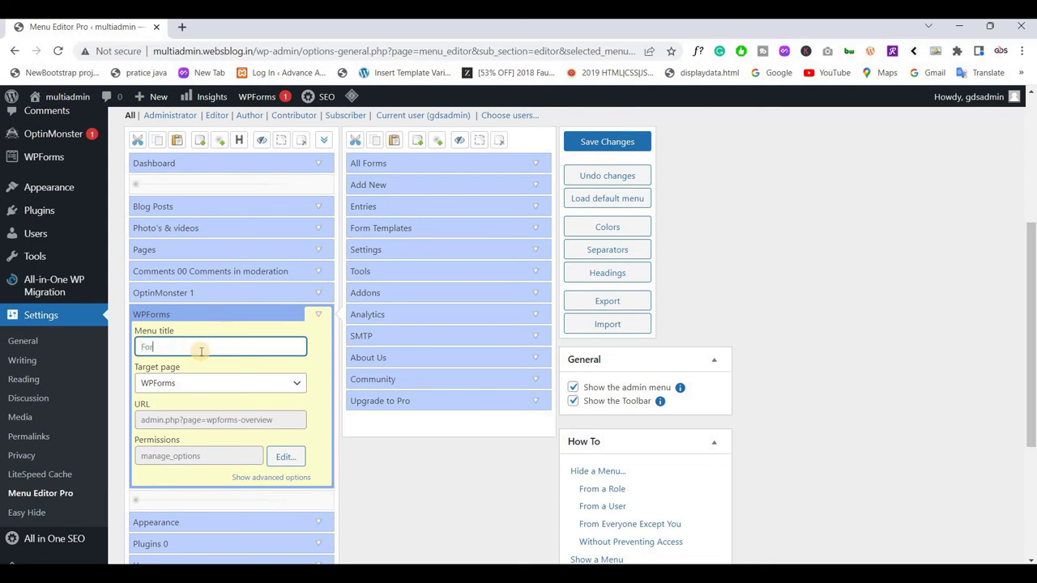
type("m Entries")
double_click(173, 347)
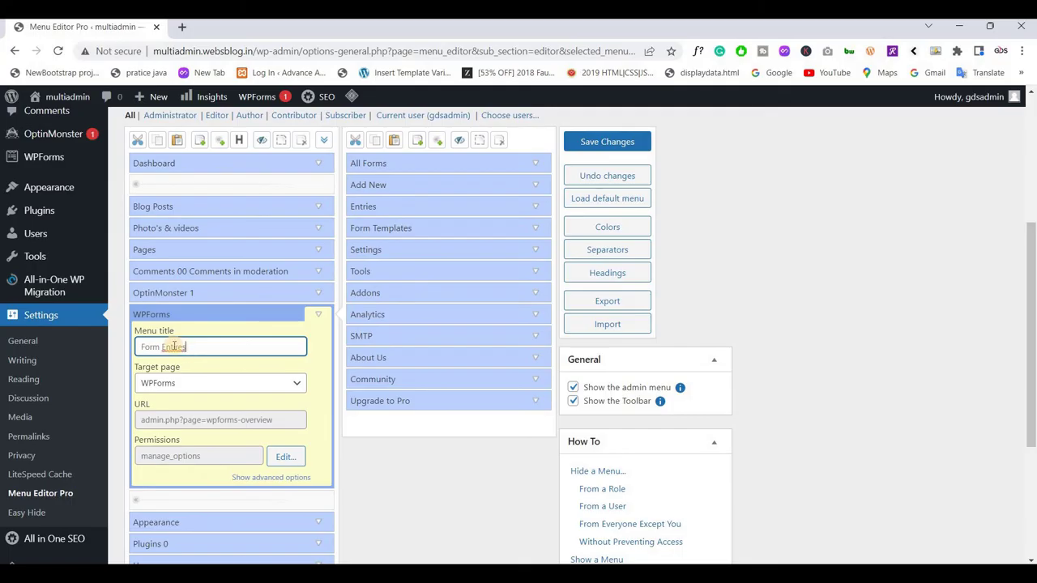
right_click(174, 346)
key("Escape")
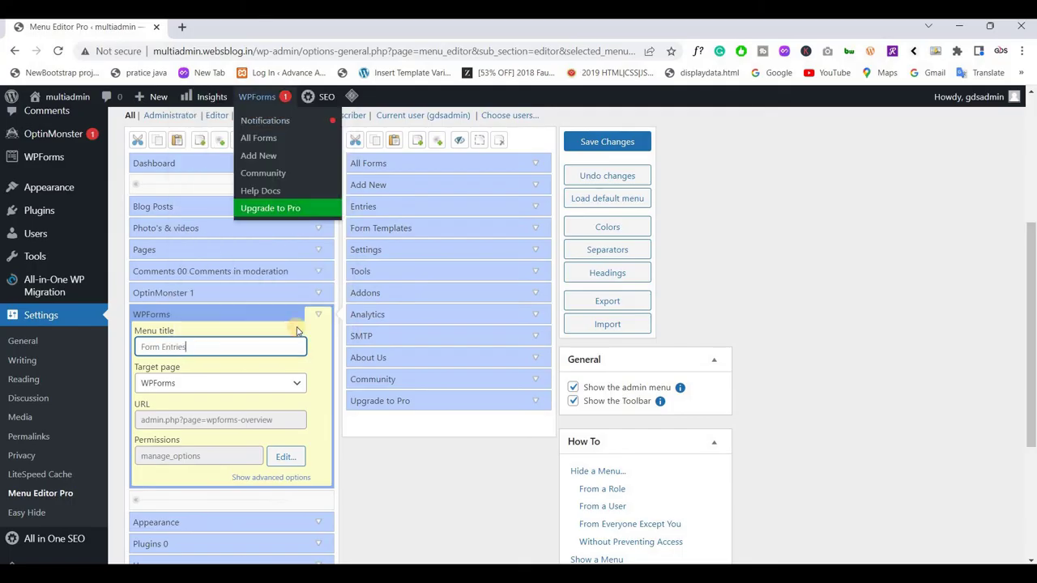
left_click(318, 316)
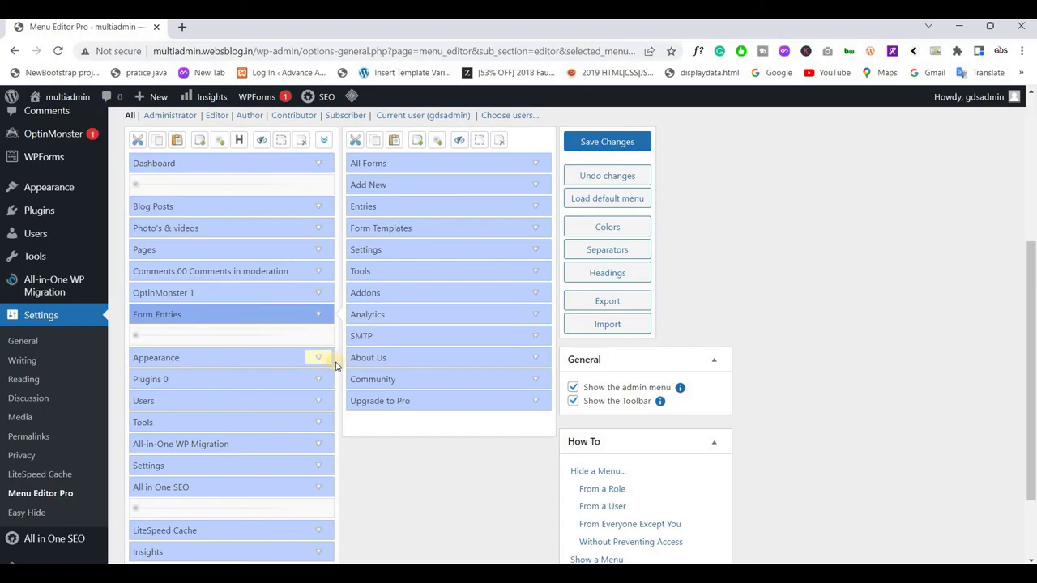
scroll(340, 366, "down", 1)
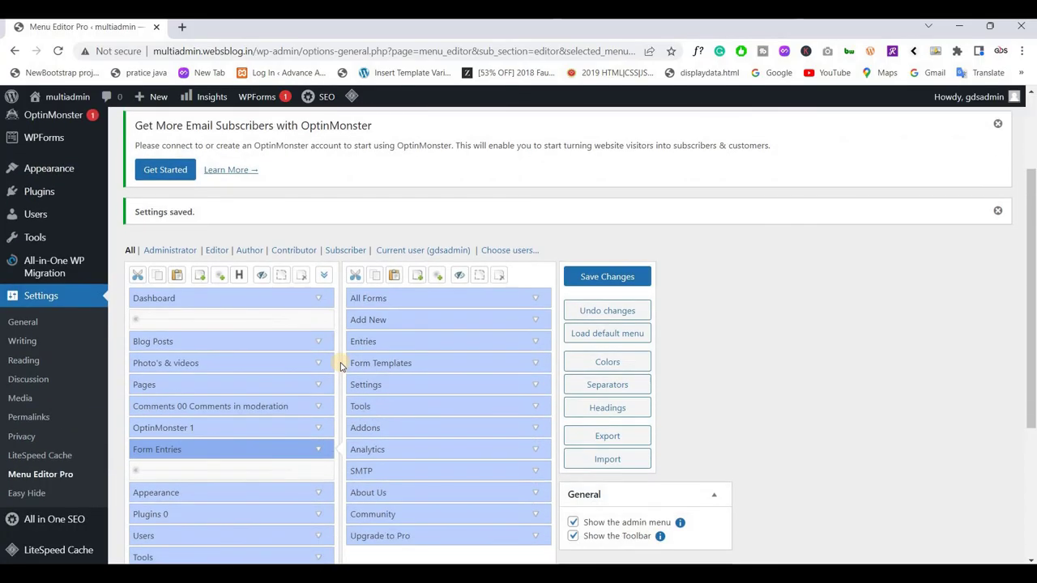
scroll(341, 366, "down", 5)
scroll(601, 364, "up", 6)
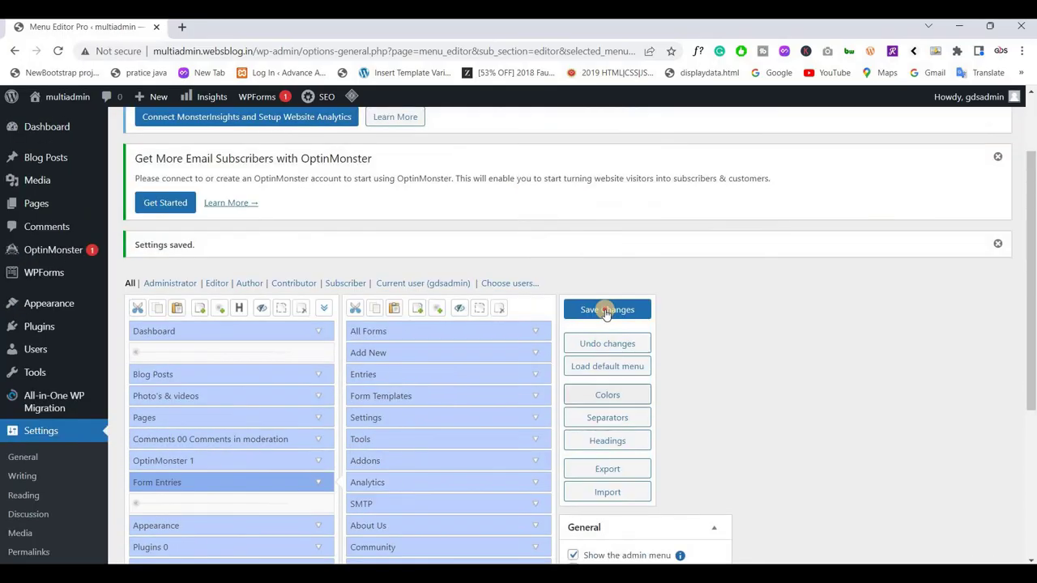
Save the renamed menus and check the updated sidebar entries
left_click(606, 311)
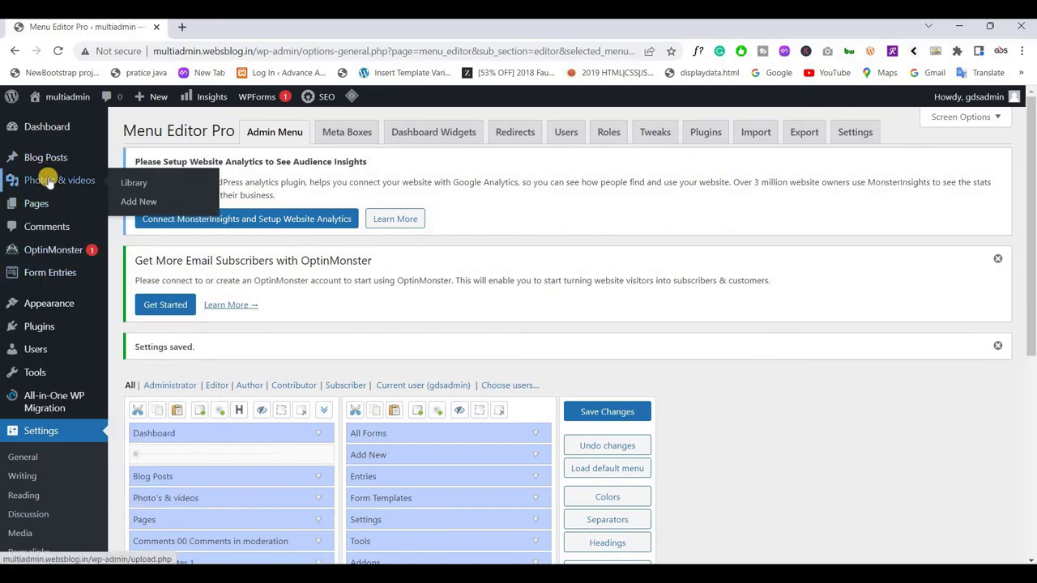
mouse_move(64, 164)
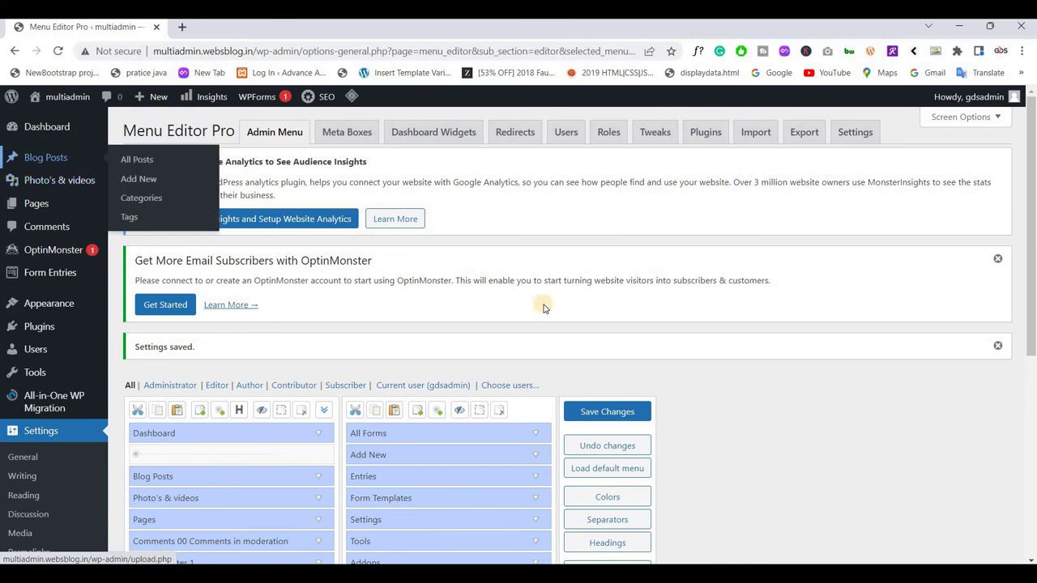
scroll(522, 313, "down", 4)
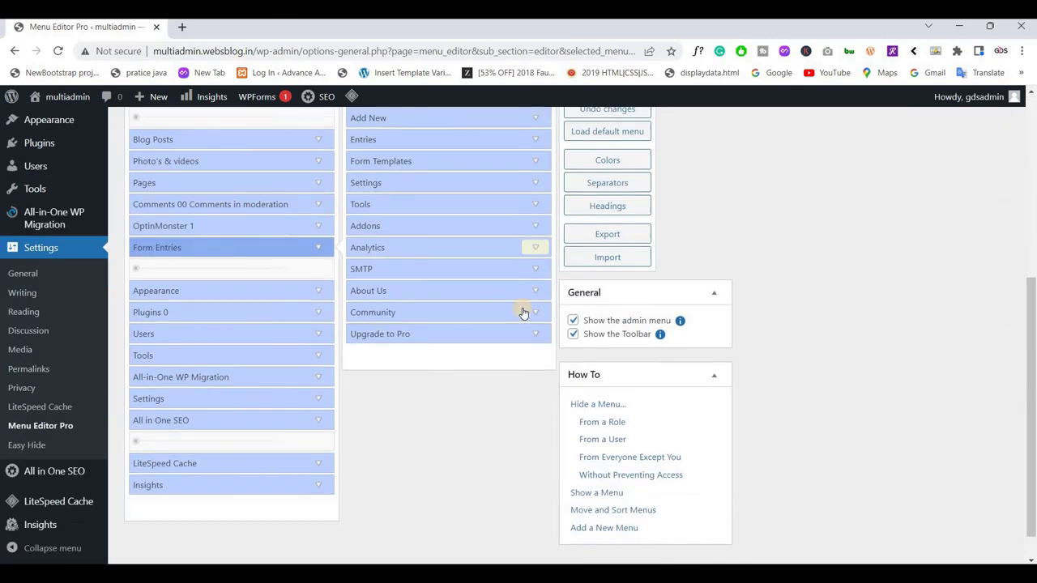
scroll(522, 312, "up", 3)
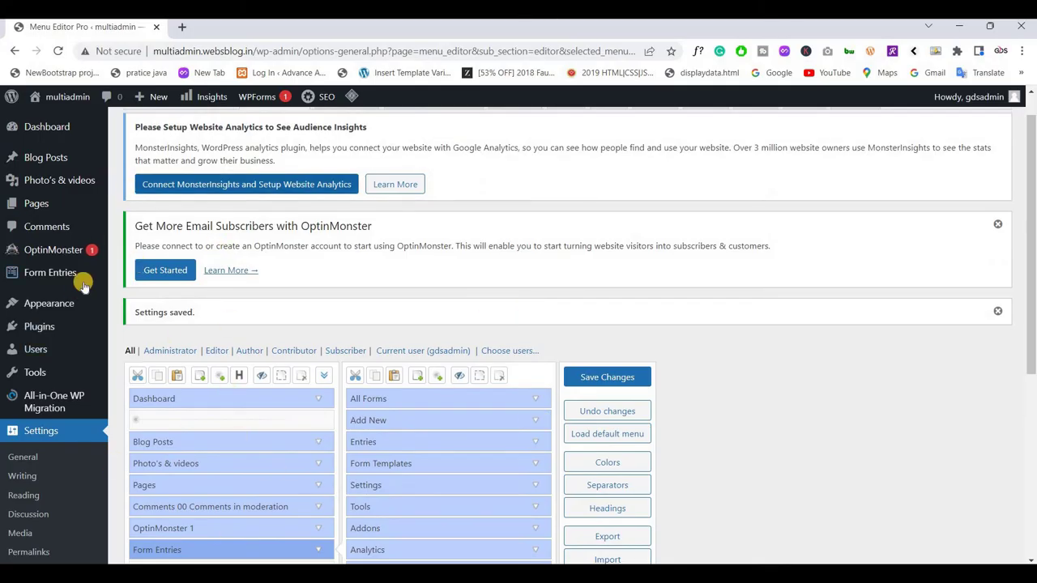
Open the Users page, listing the single administrator account
mouse_move(73, 282)
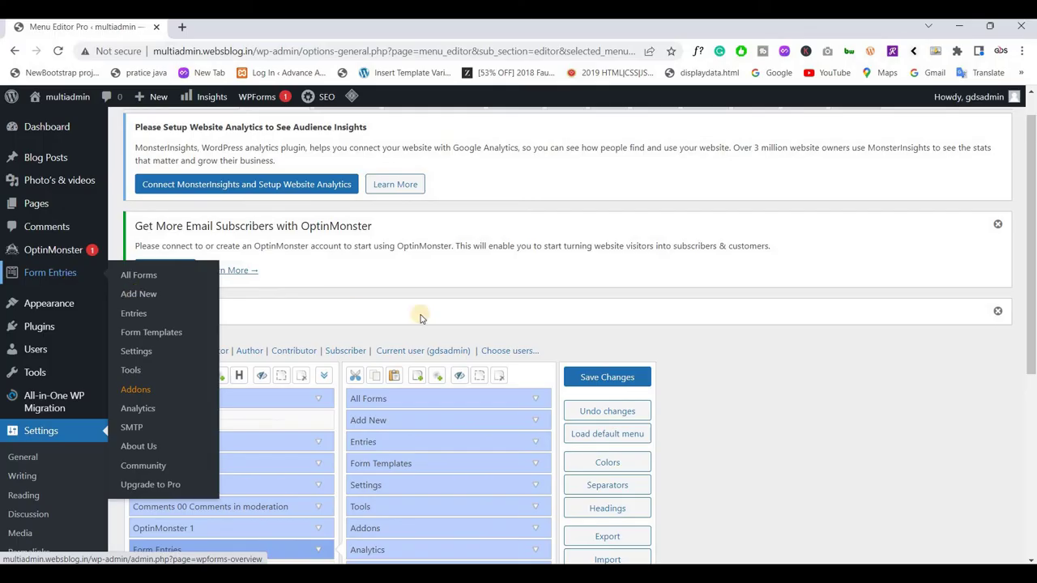
scroll(343, 332, "down", 3)
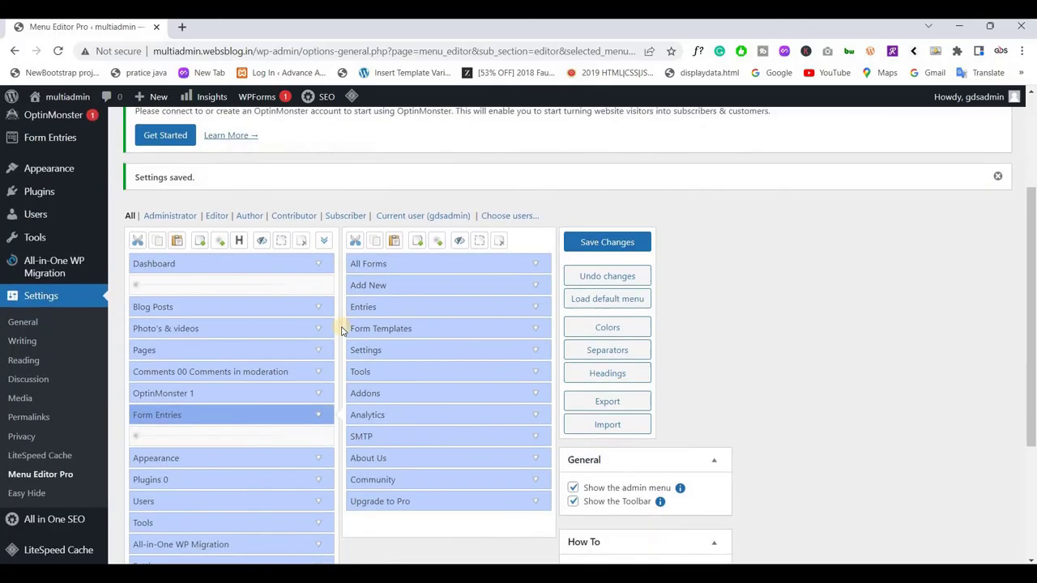
scroll(316, 324, "up", 1)
left_click(46, 237)
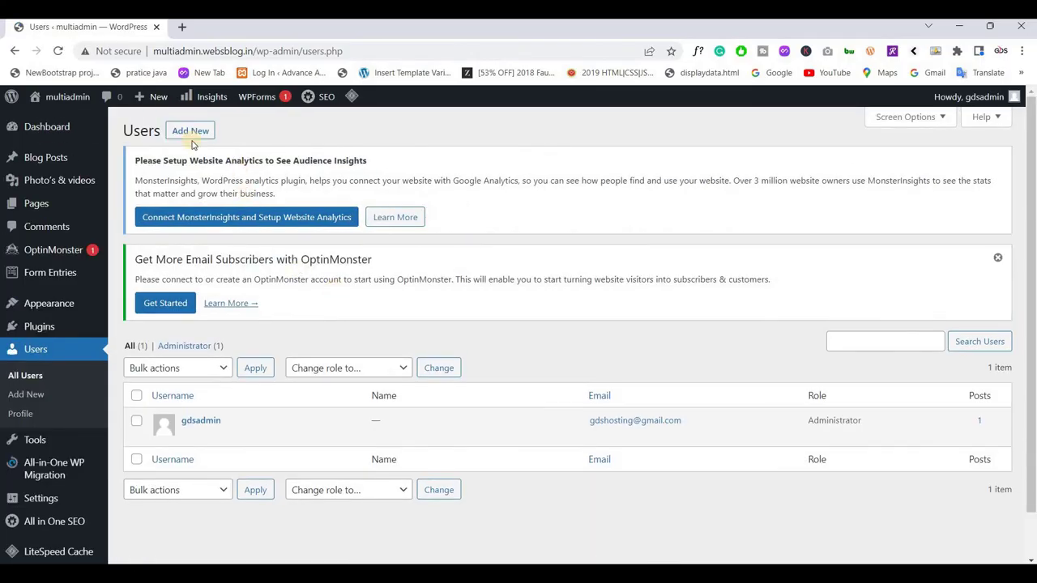
Open the add-user form in a new tab and enter the developer username and a matching Gmail address
middle_click(190, 130)
left_click(234, 28)
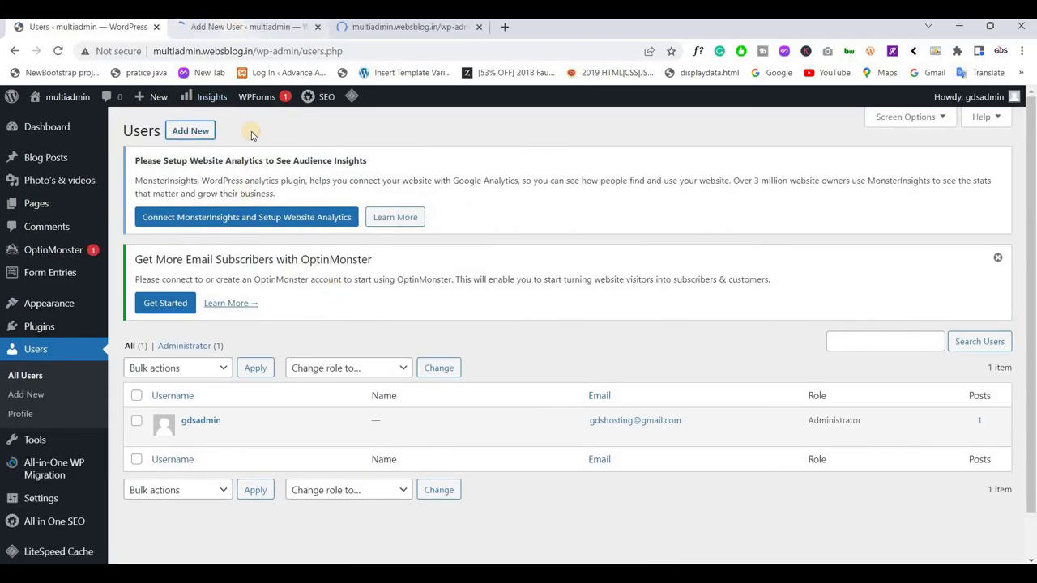
scroll(339, 238, "down", 2)
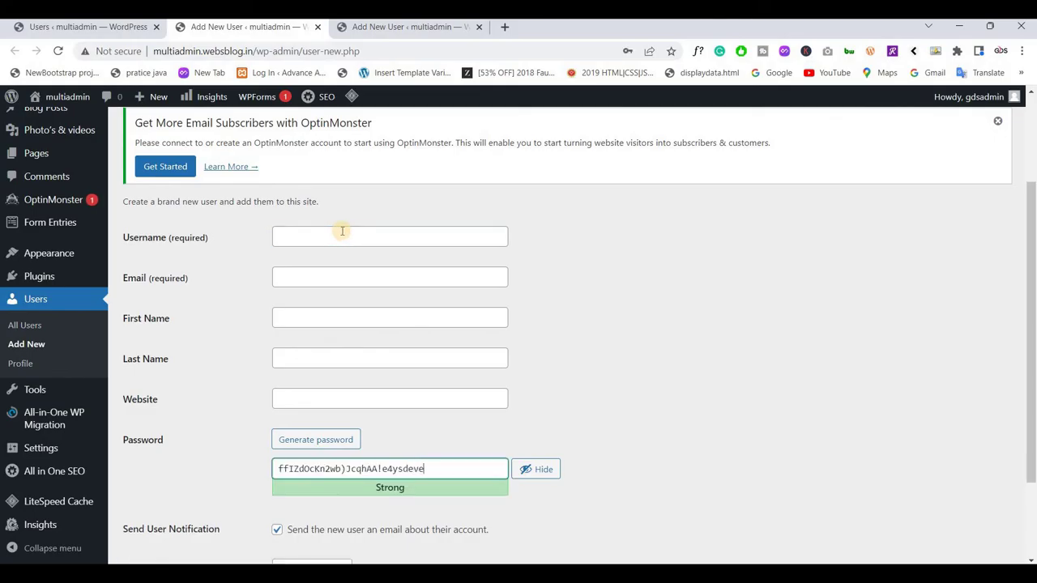
type("lopr")
left_click(340, 232)
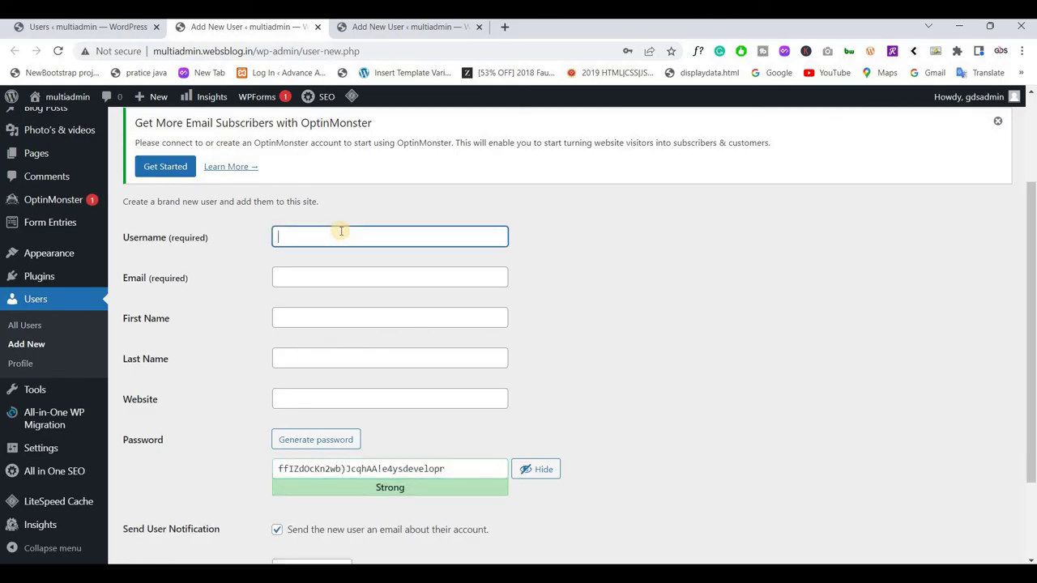
type("developer")
key("ctrl+a")
key("ctrl+c")
left_click(322, 275)
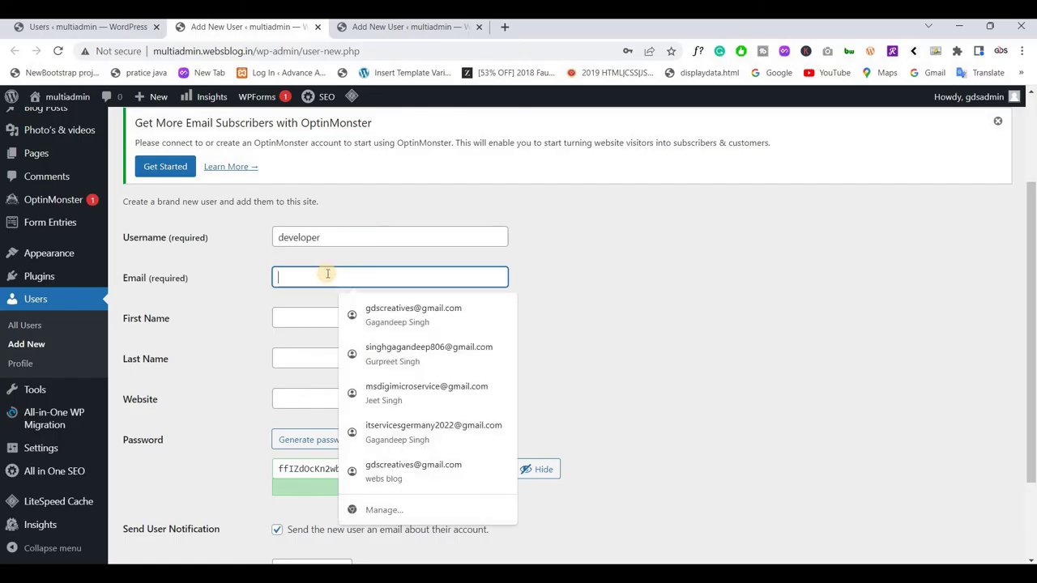
key("ctrl+v")
type("@")
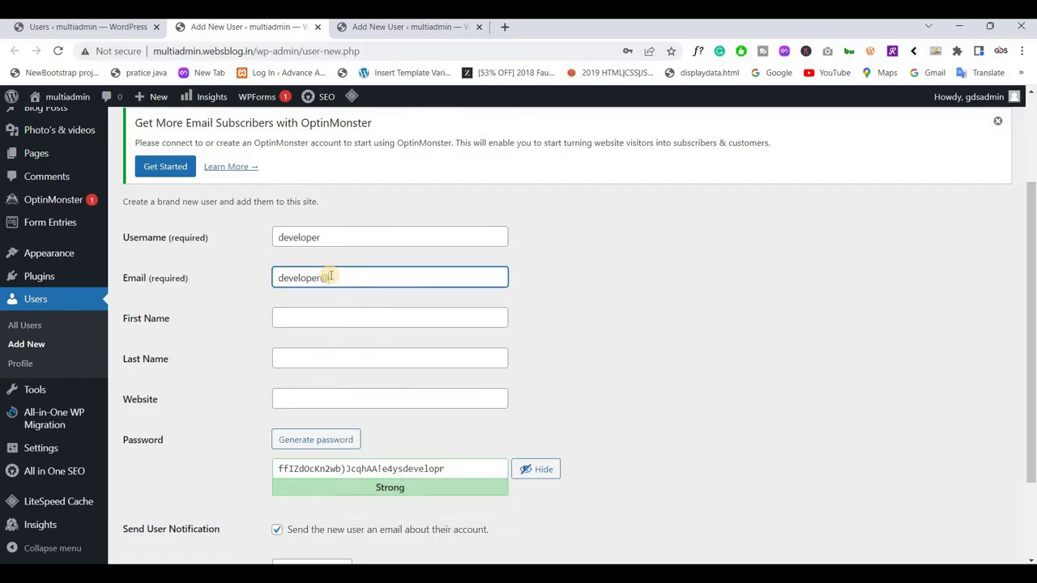
type("gmail.com")
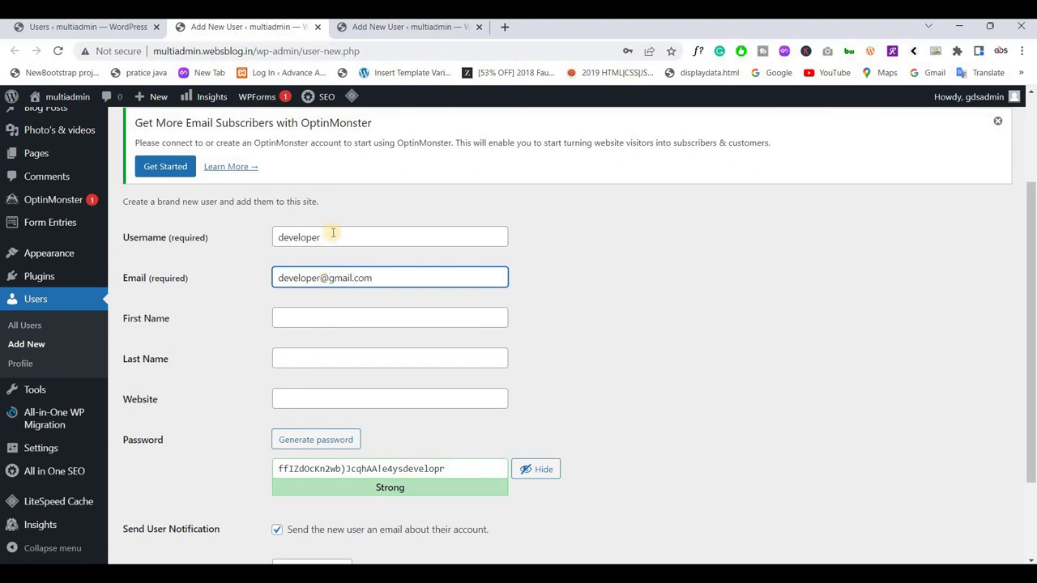
double_click(332, 234)
scroll(284, 364, "down", 1)
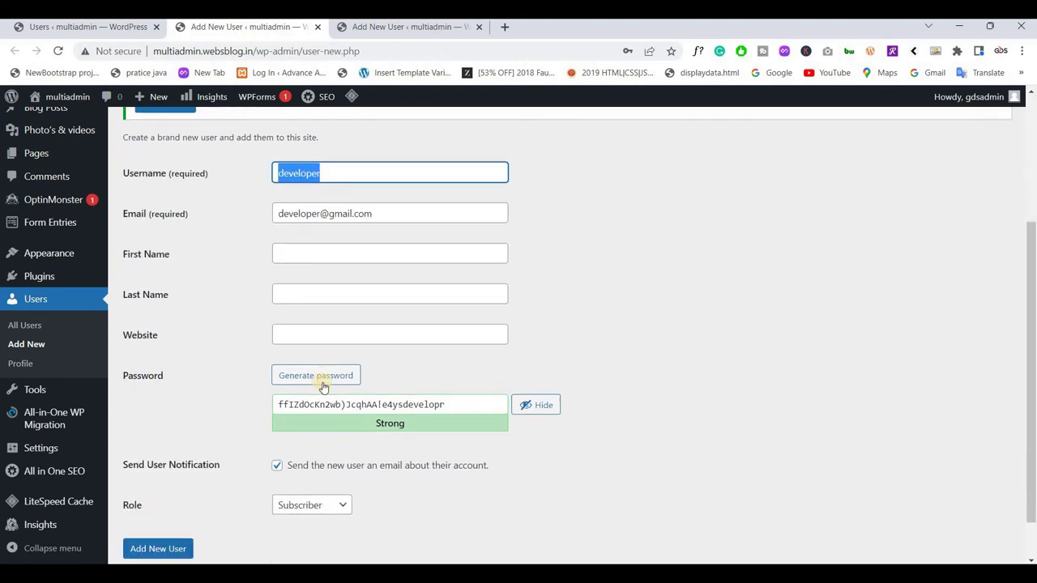
Replace the generated password with a custom one and confirm the weak password
left_click(322, 398)
key("ctrl+a")
key("ctrl+v")
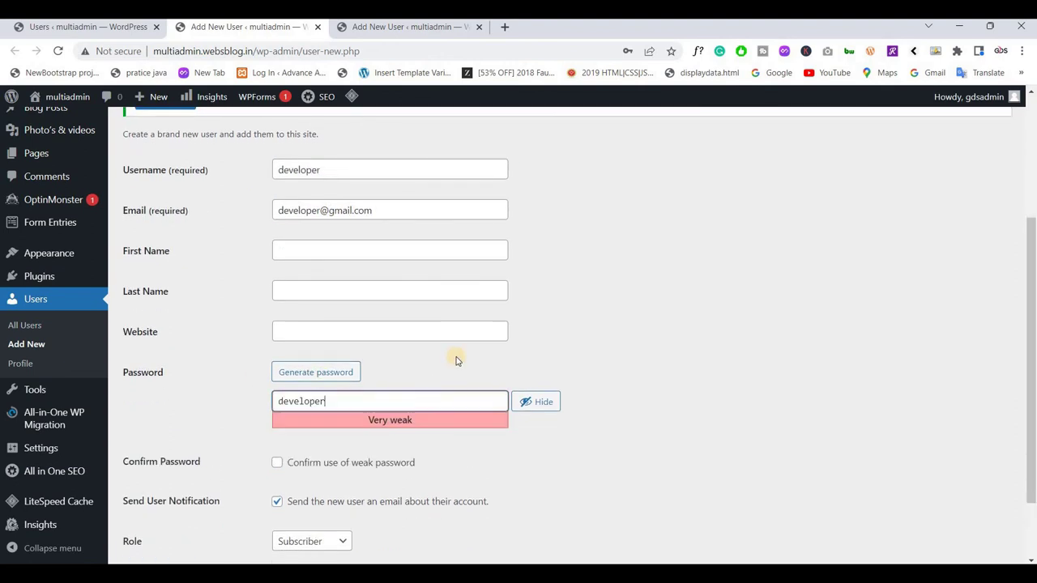
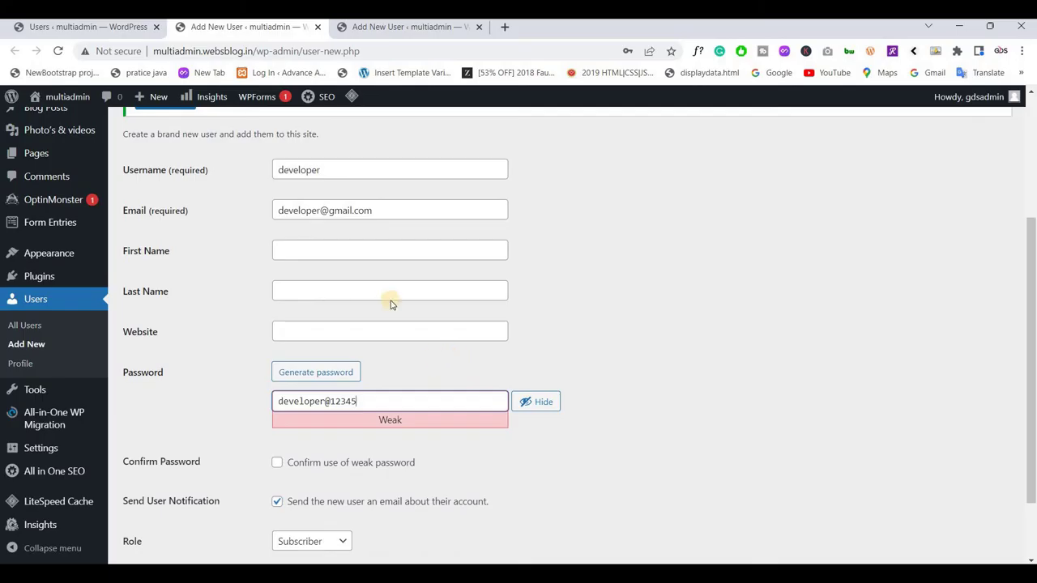
scroll(398, 299, "down", 2)
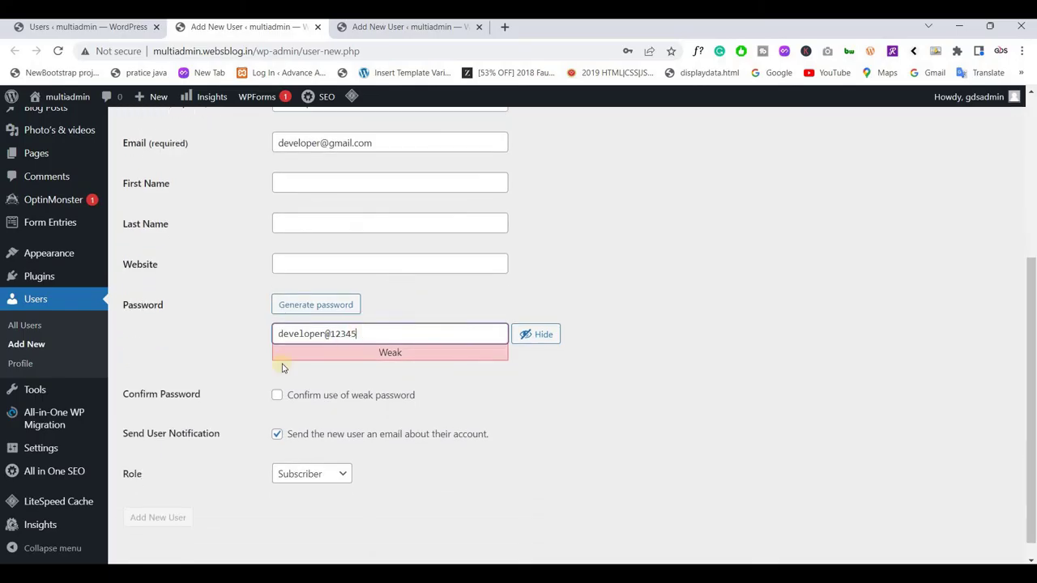
left_click(277, 376)
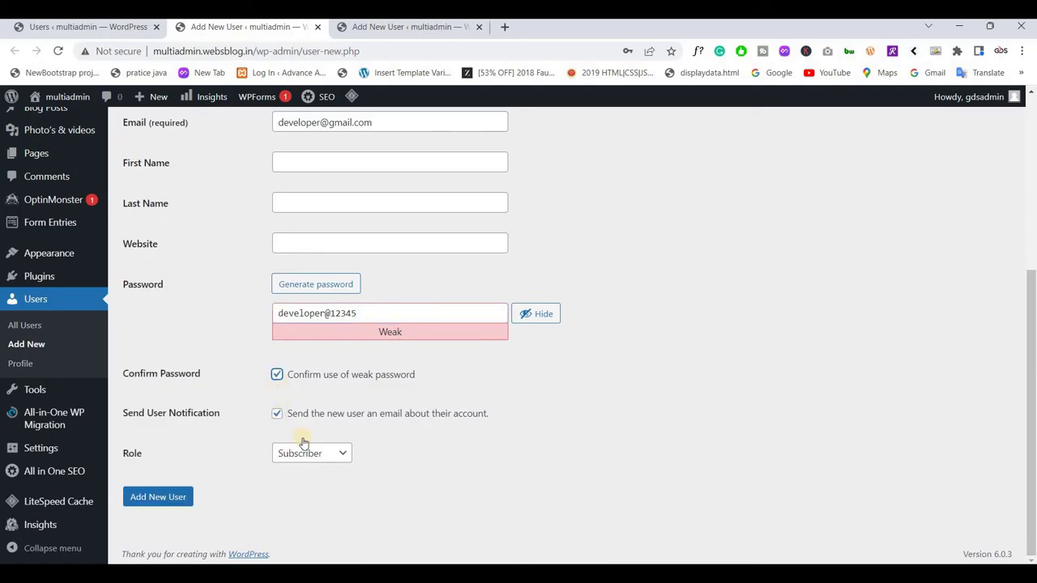
left_click(370, 318)
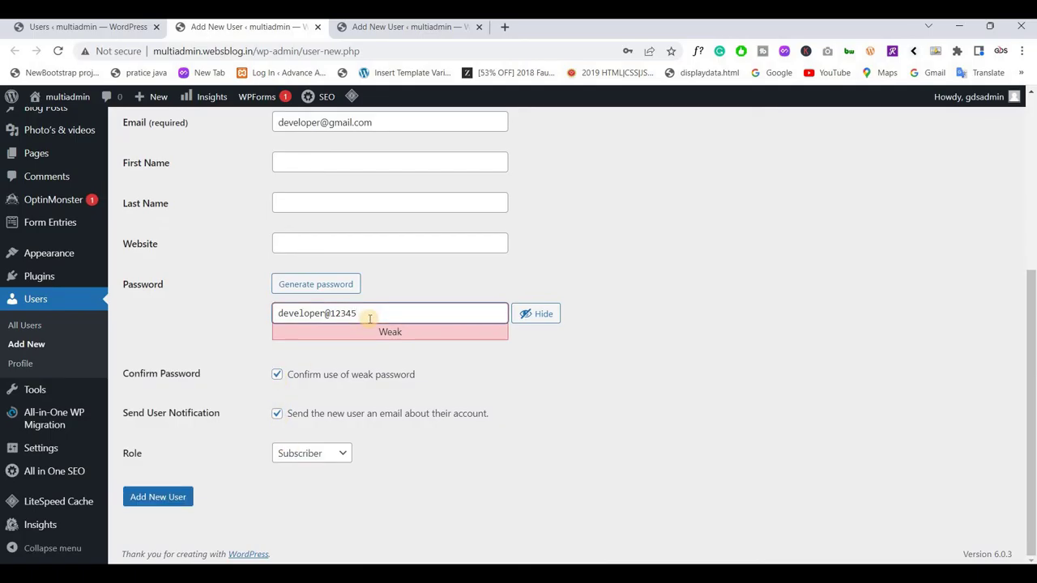
type("#")
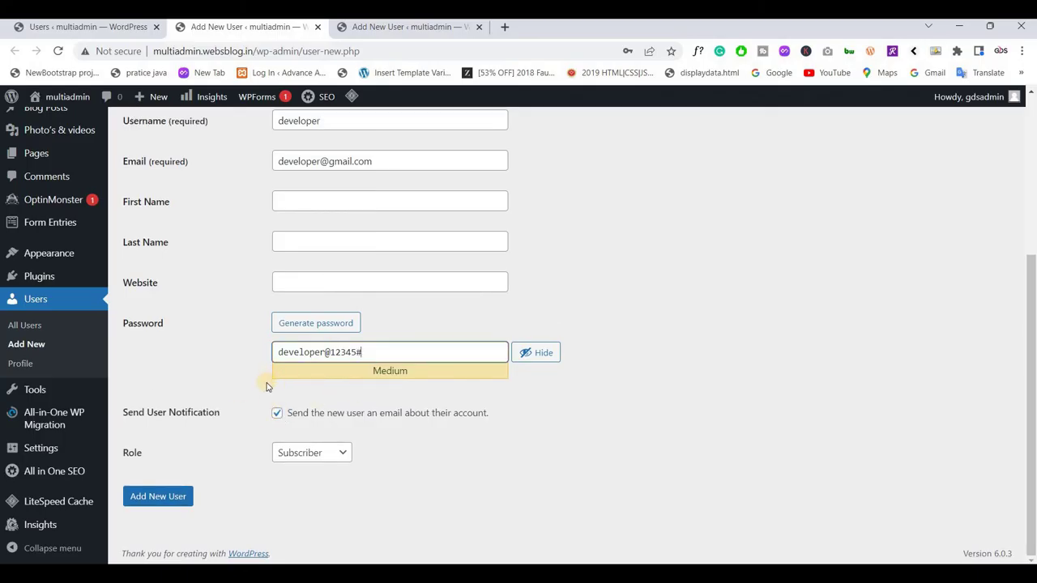
Give the user the Administrator role, skip the notification email, and create the user
left_click(296, 463)
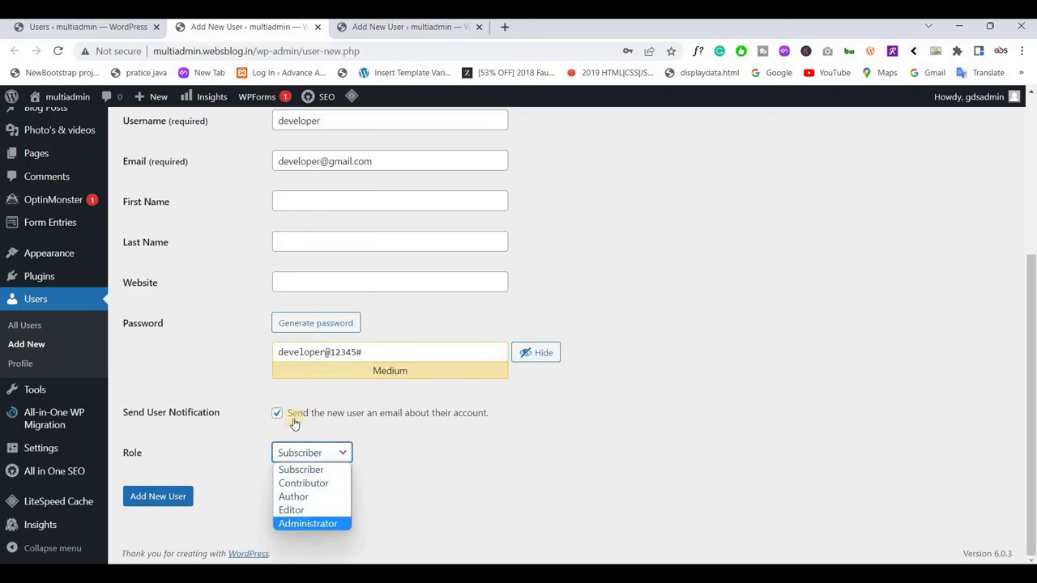
left_click(300, 523)
key("shift+Tab")
key("space")
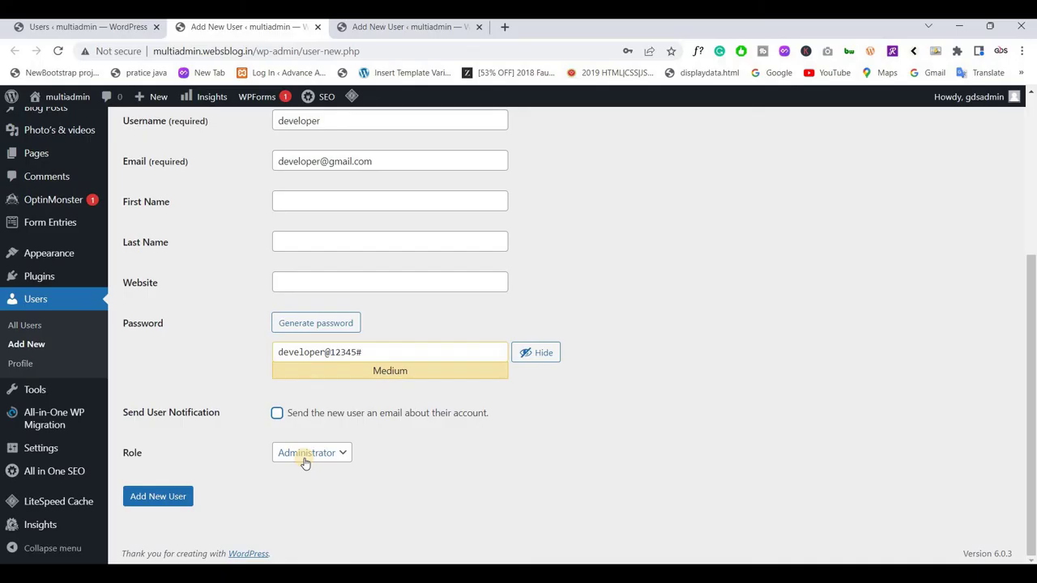
left_click(150, 501)
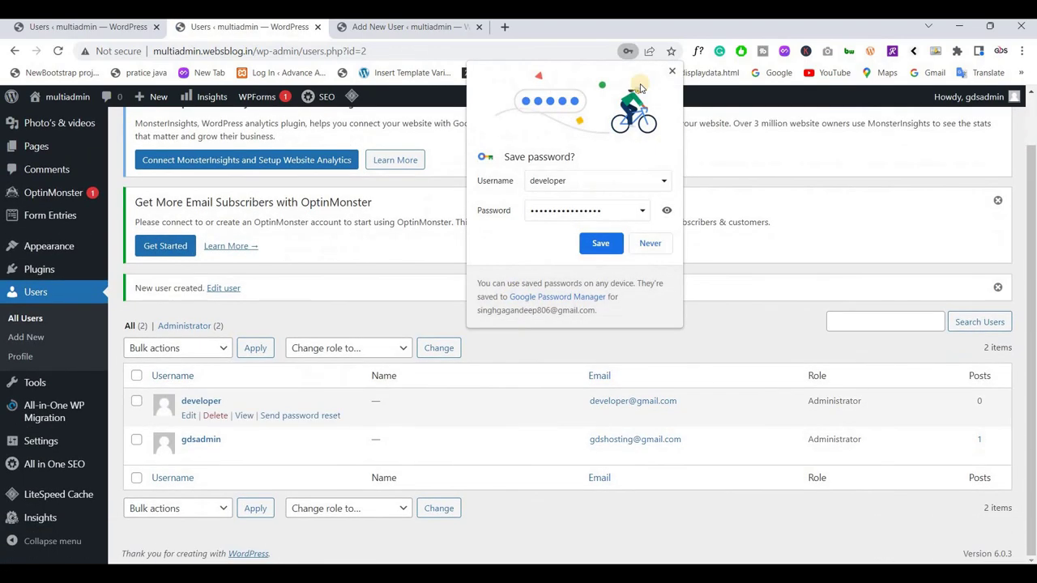
Dismiss the save-password prompt and enter username 'client' with its Gmail address on the other add-user tab
left_click(672, 71)
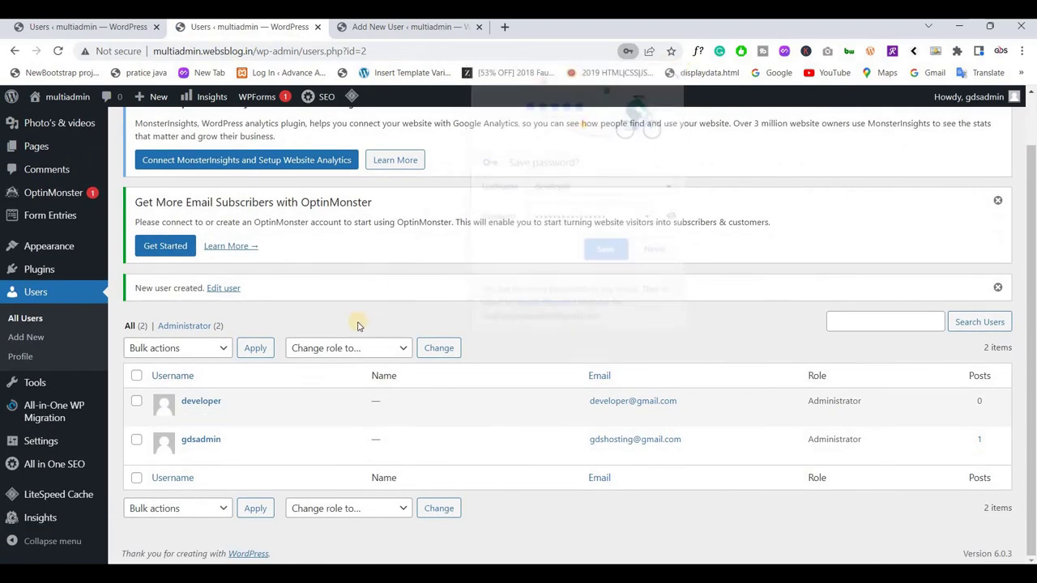
left_click(383, 29)
scroll(322, 338, "up", 5)
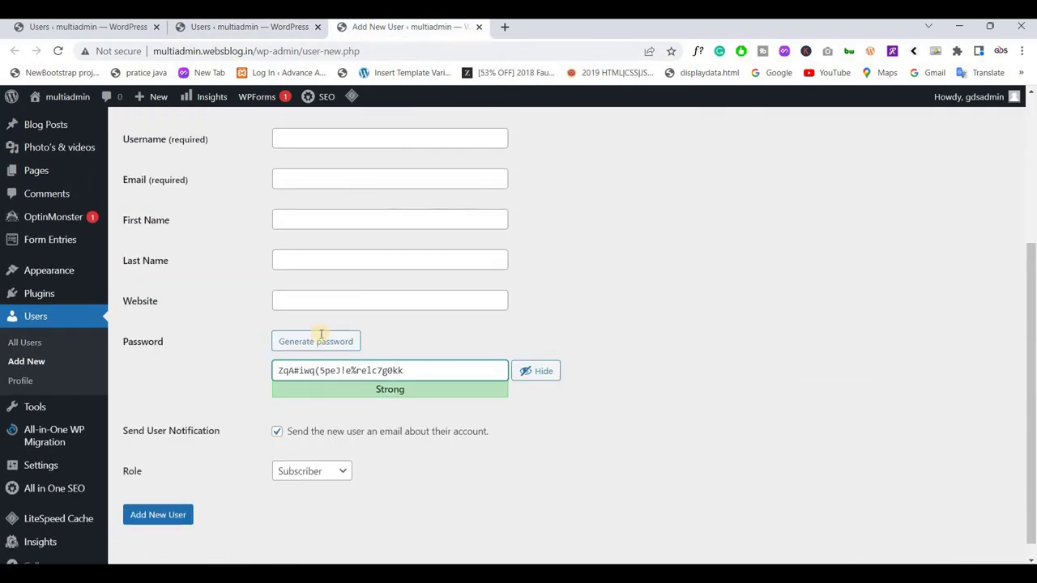
left_click(325, 323)
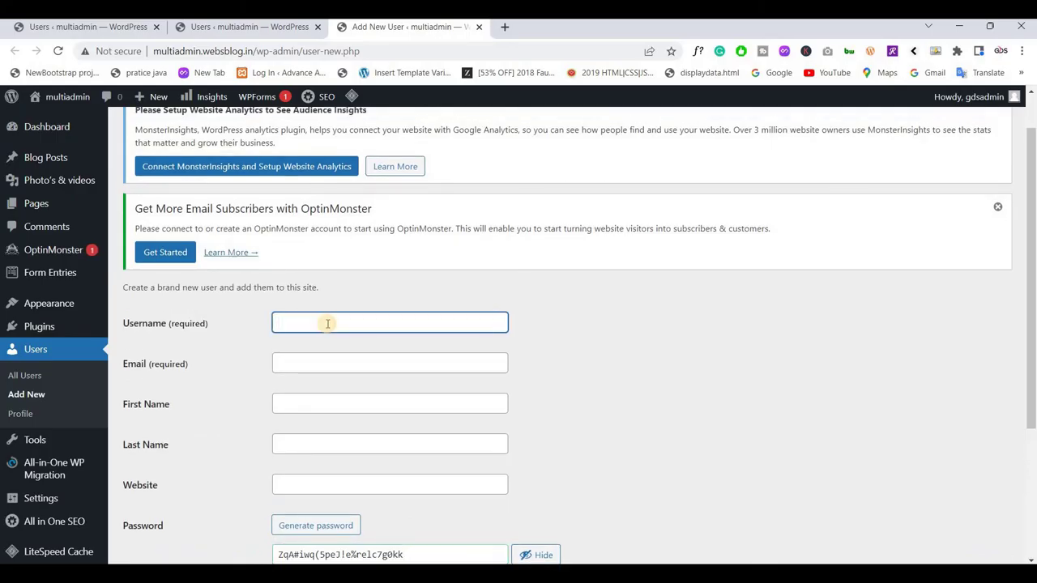
type("clinet")
double_click(327, 324)
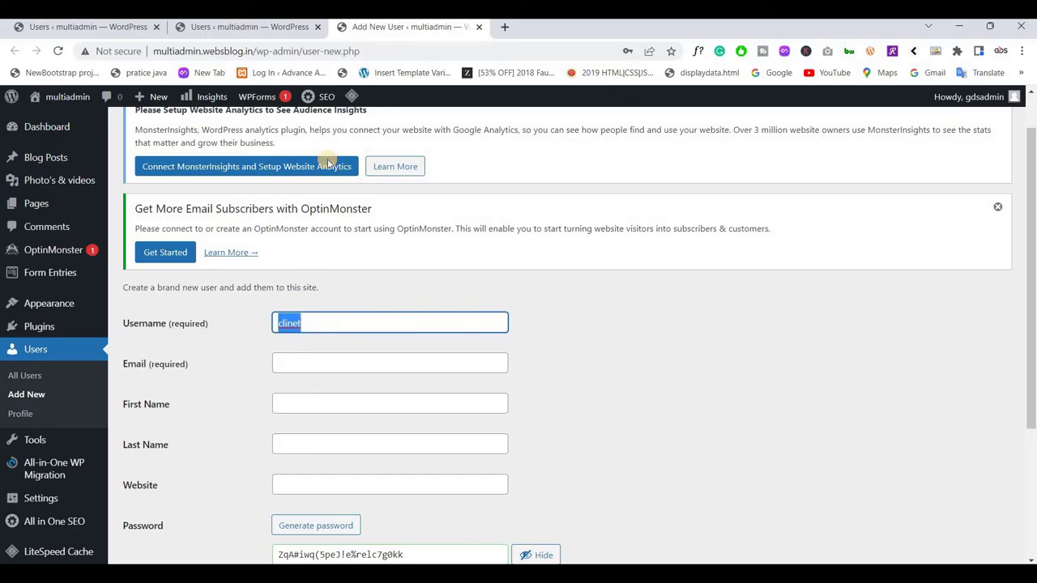
right_click(297, 323)
left_click(329, 79)
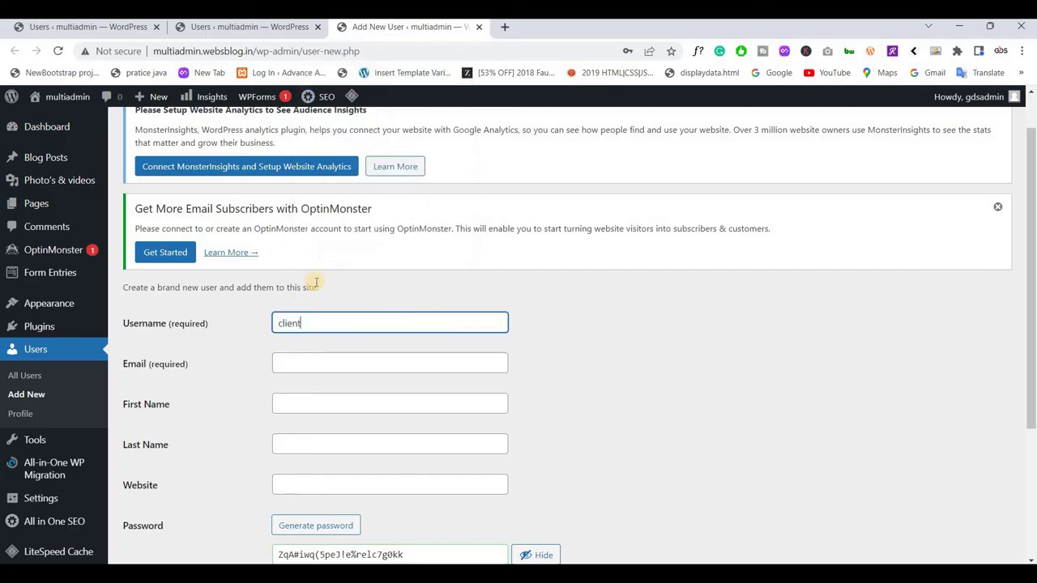
left_click(321, 362)
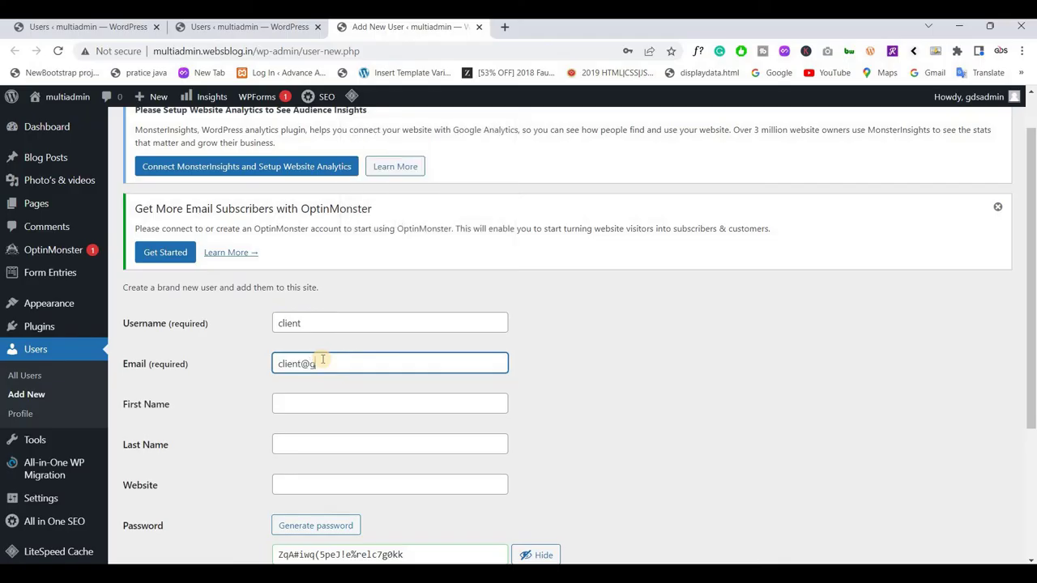
Set a custom password and the Administrator role, then create the client user
scroll(321, 368, "down", 3)
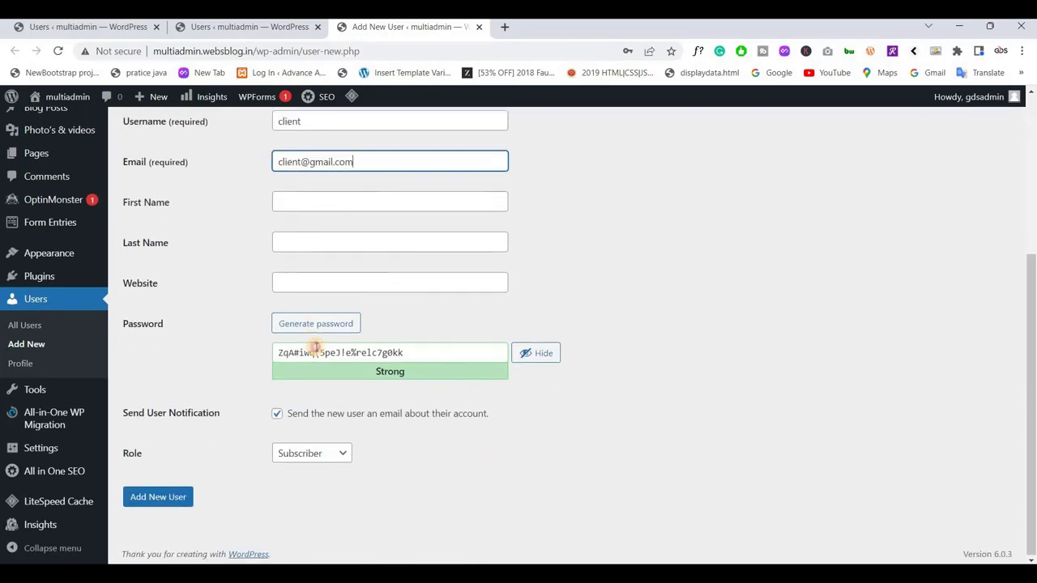
triple_click(316, 350)
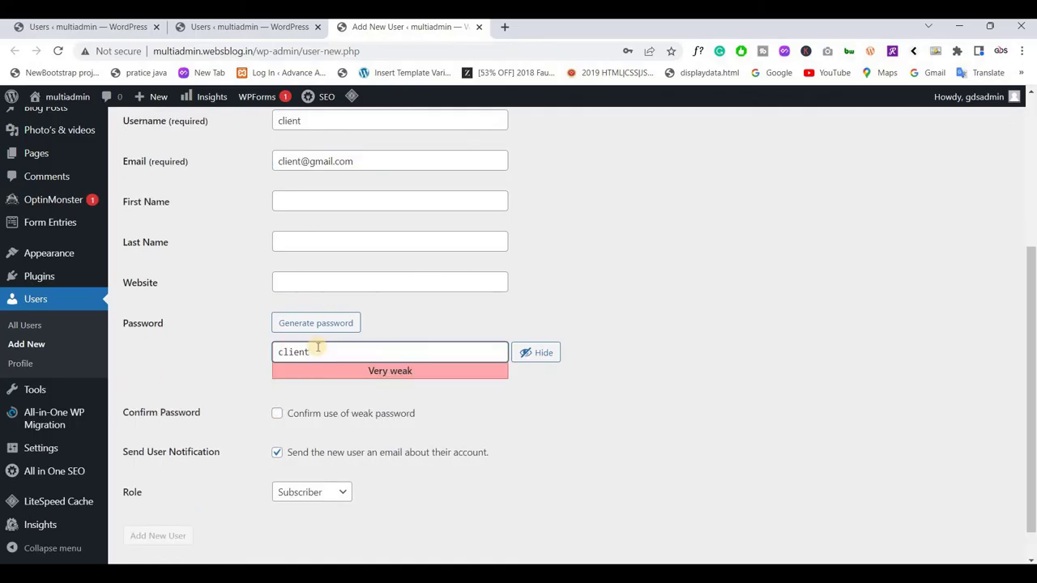
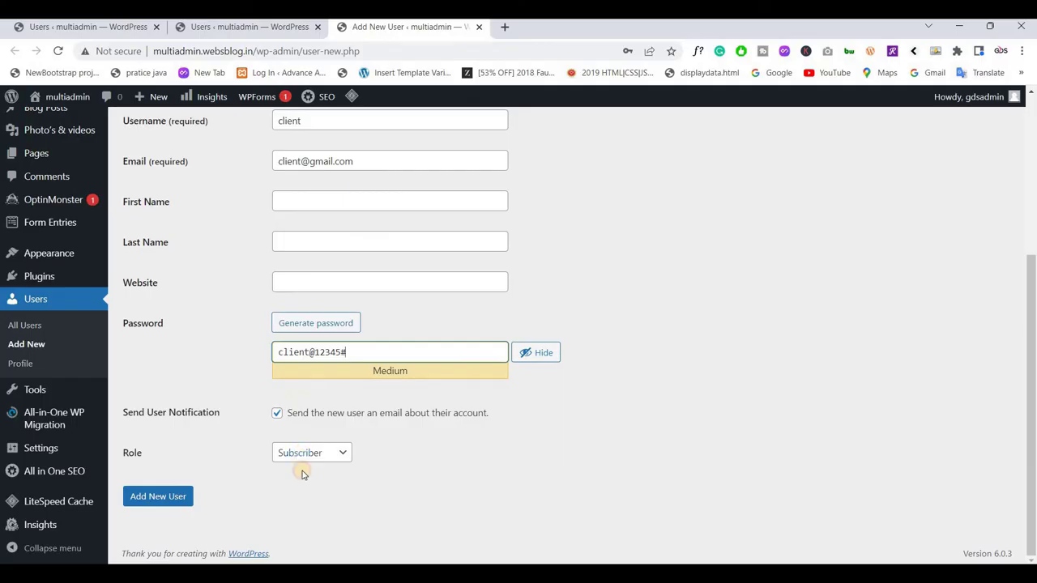
left_click(301, 455)
left_click(302, 523)
left_click(277, 414)
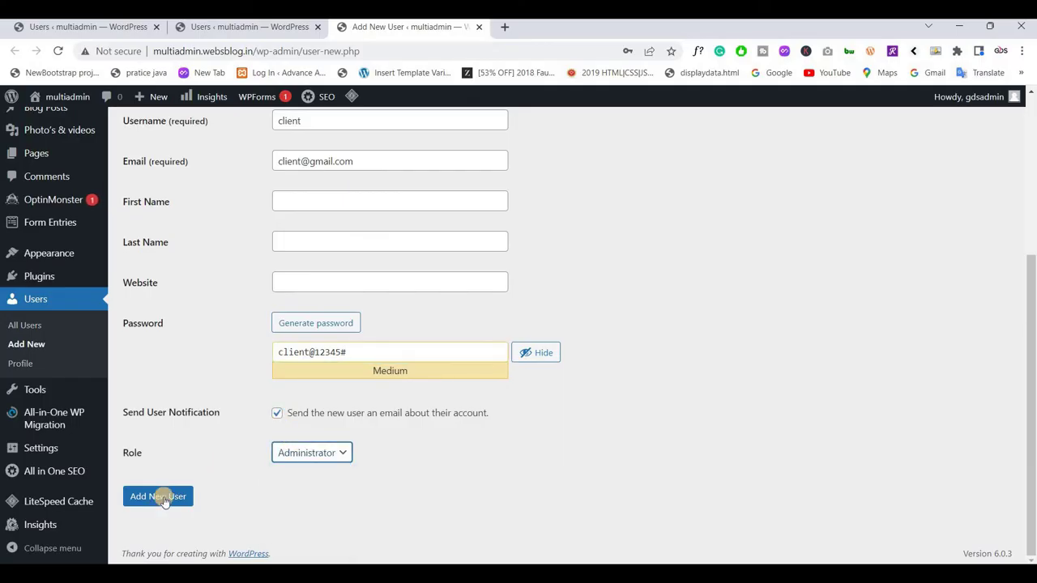
key("Tab")
key("Tab")
key("Return")
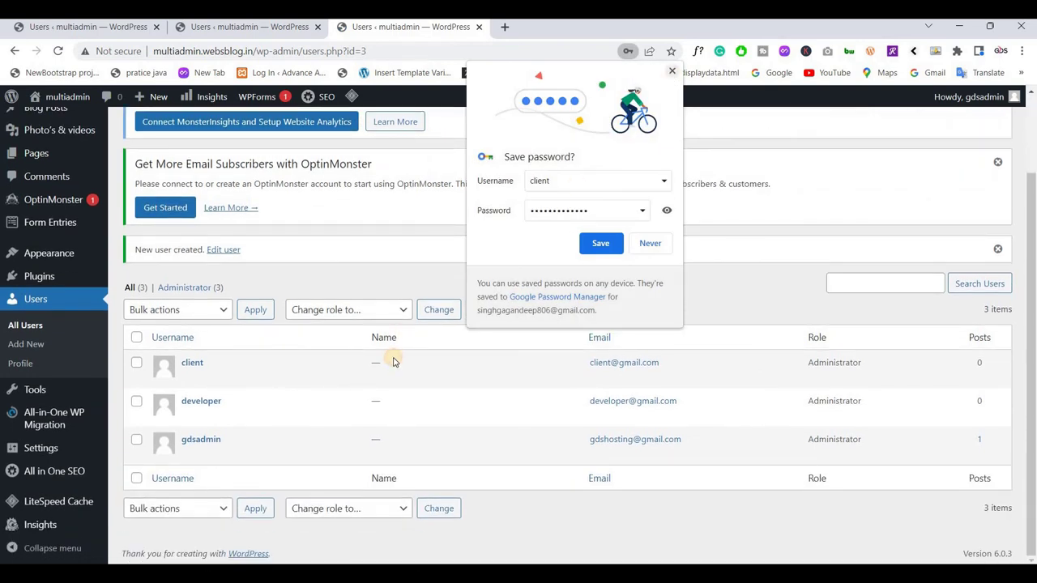
Dismiss the save-password prompt and close both extra browser tabs, leaving only the Users list
left_click(394, 359)
mouse_move(207, 452)
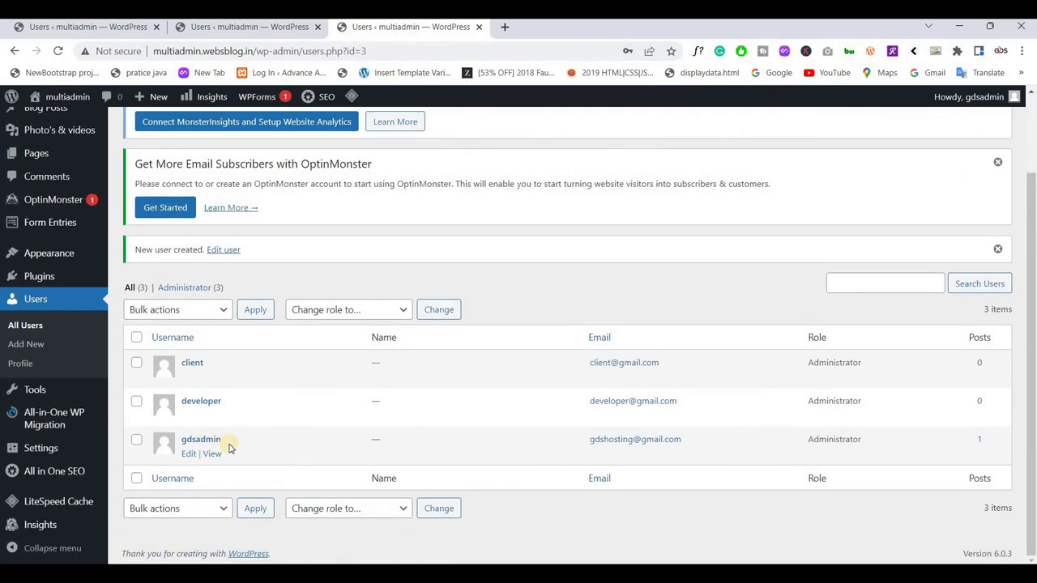
mouse_move(213, 415)
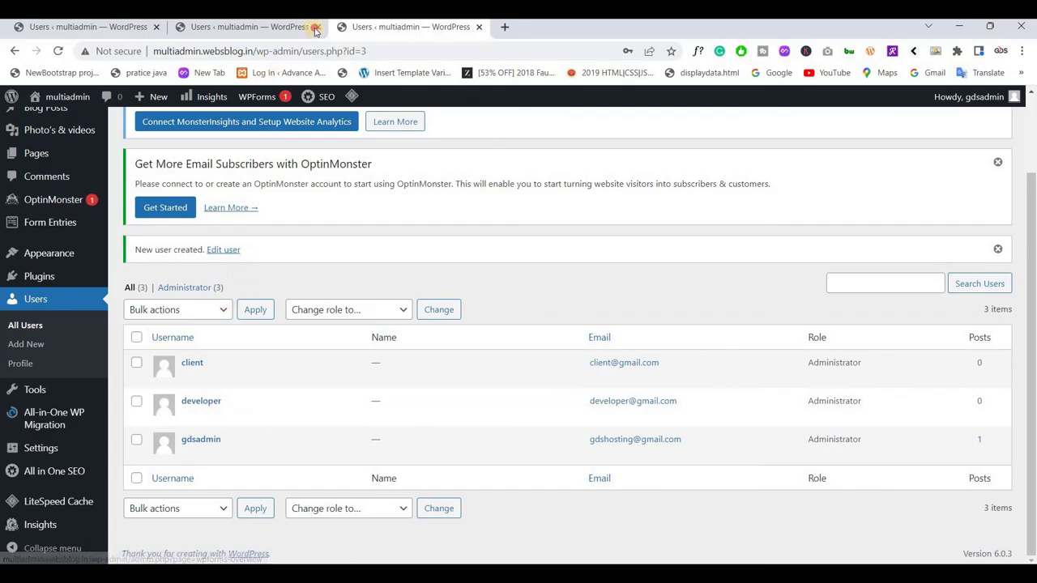
left_click(157, 27)
left_click(156, 28)
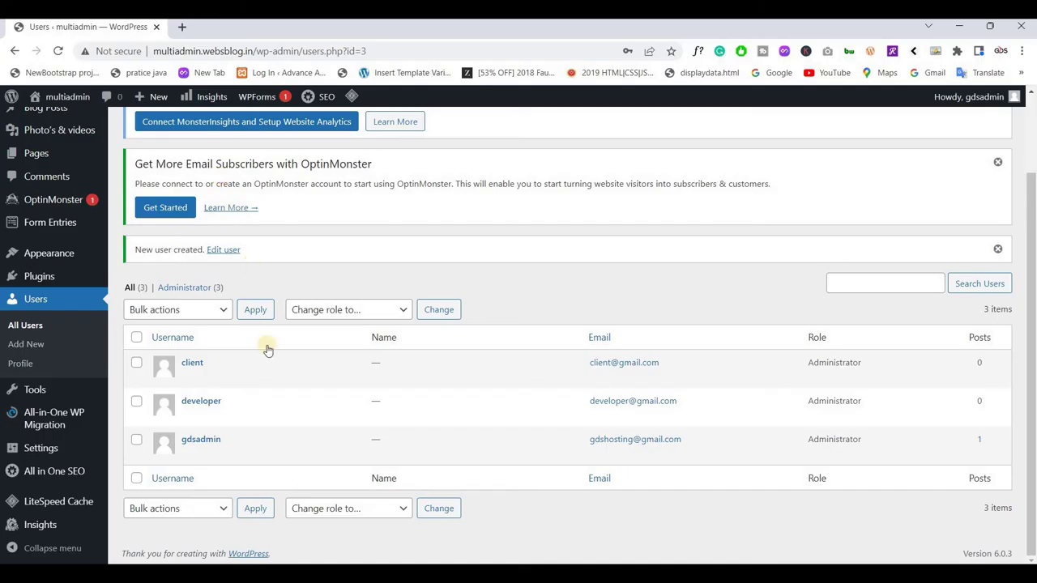
Go to Settings > Menu Editor Pro and look over the admin menu structure
mouse_move(36, 450)
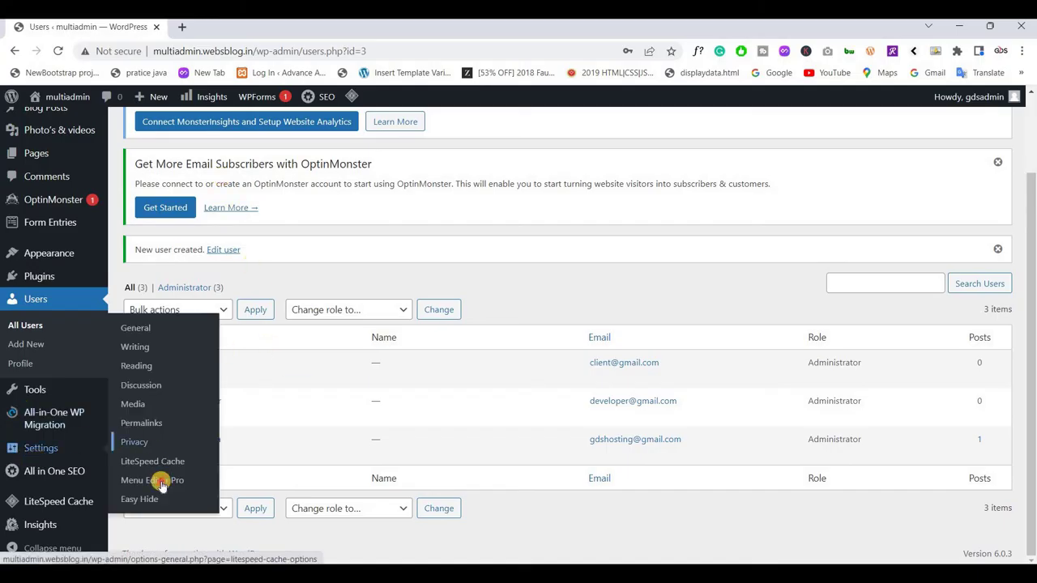
left_click(158, 479)
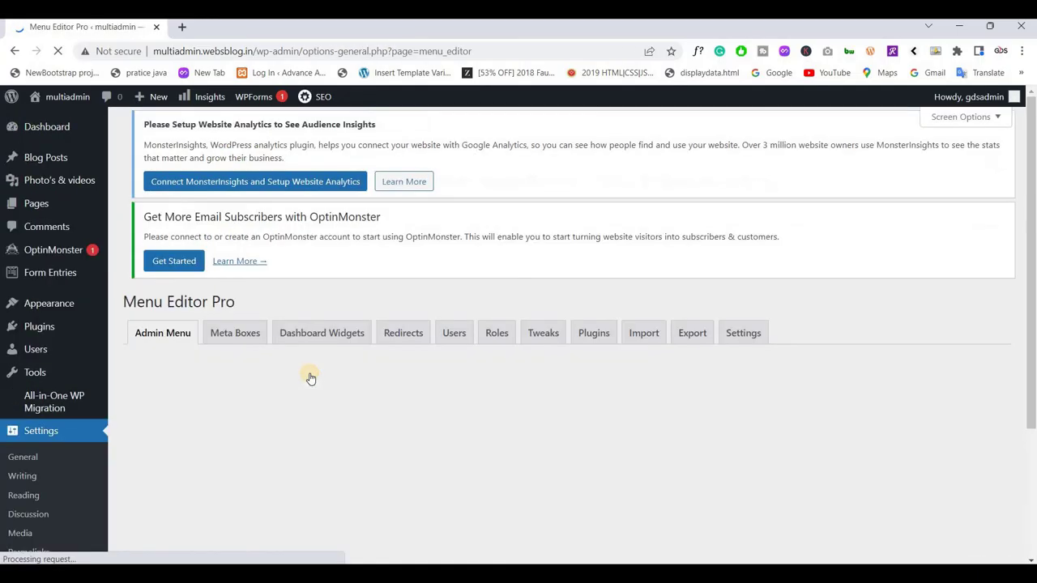
scroll(353, 329, "down", 3)
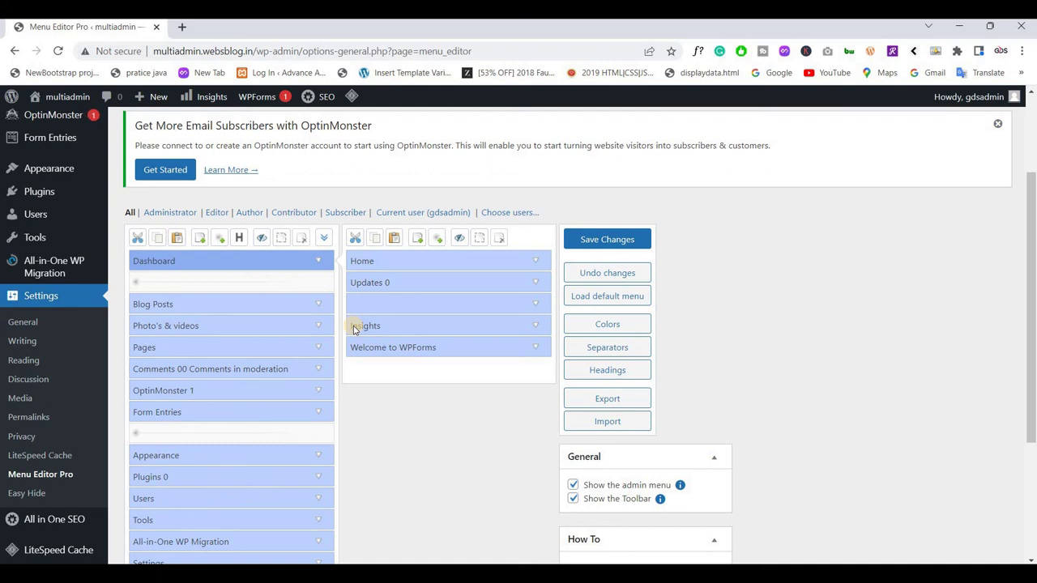
scroll(413, 357, "up", 1)
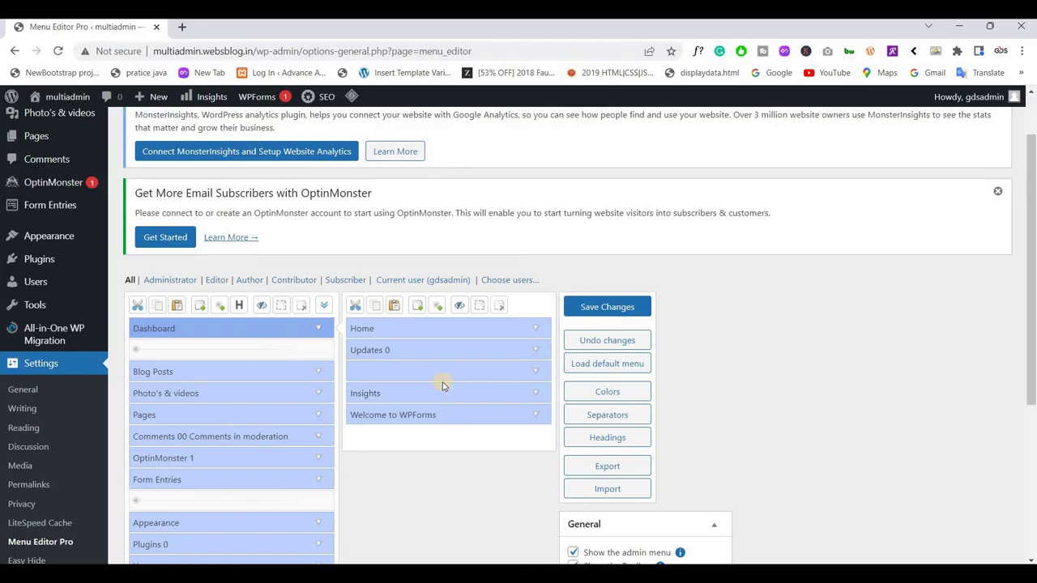
scroll(445, 349, "up", 1)
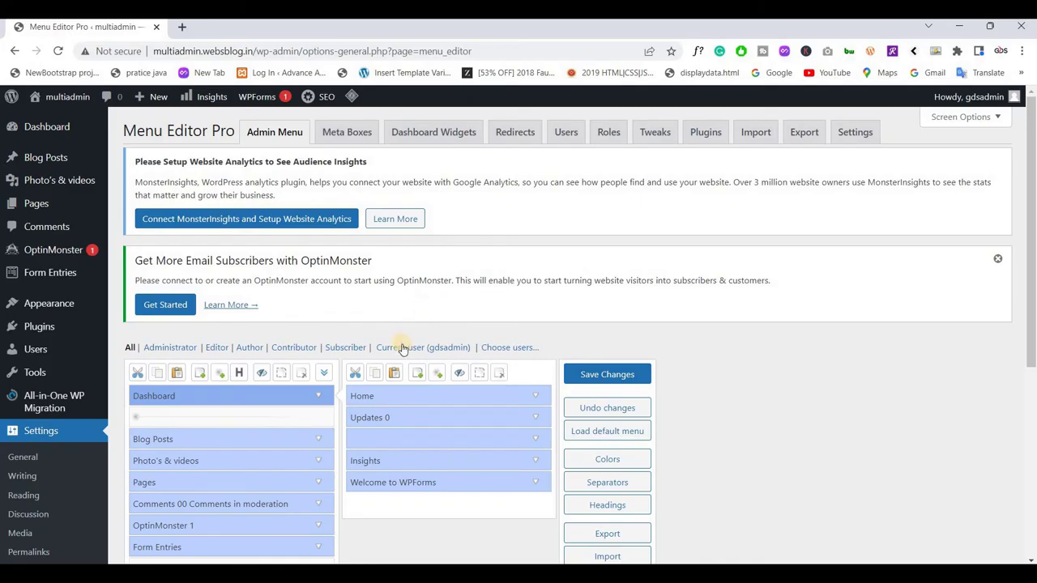
Add the developer user to Menu Editor Pro's visible users, save, and switch to developer's menu view
left_click(494, 350)
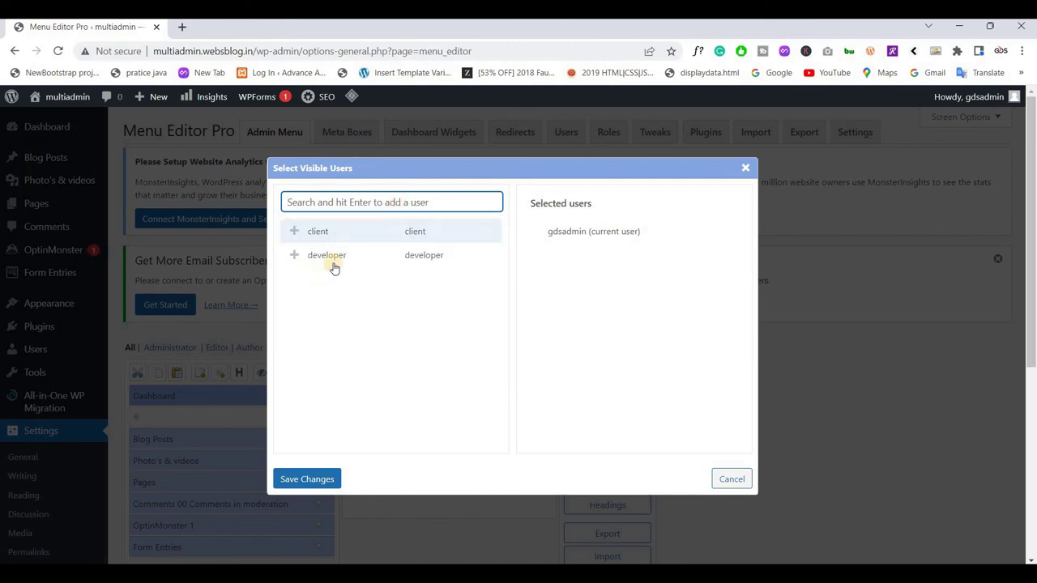
left_click(328, 254)
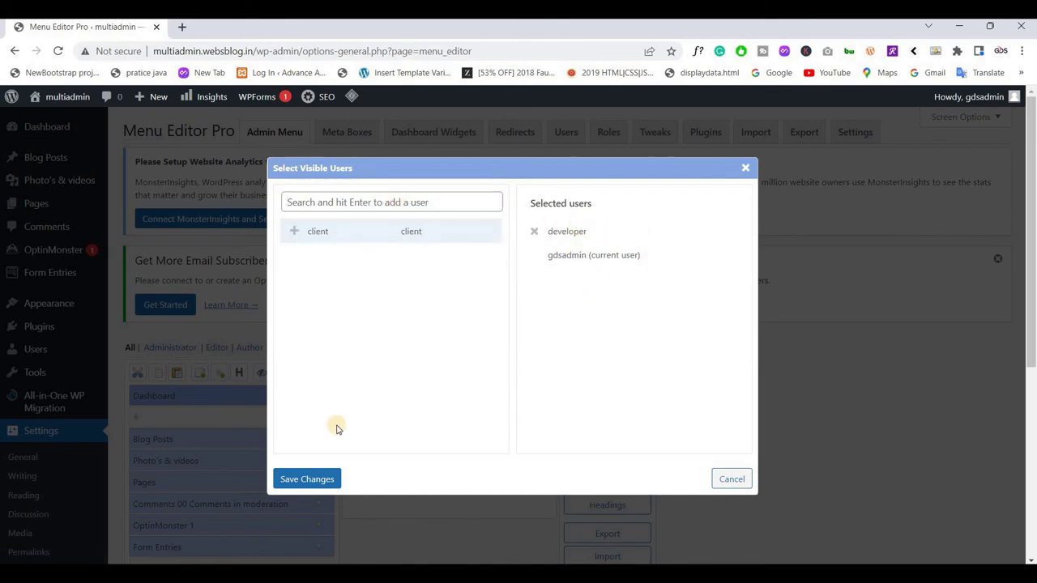
left_click(321, 479)
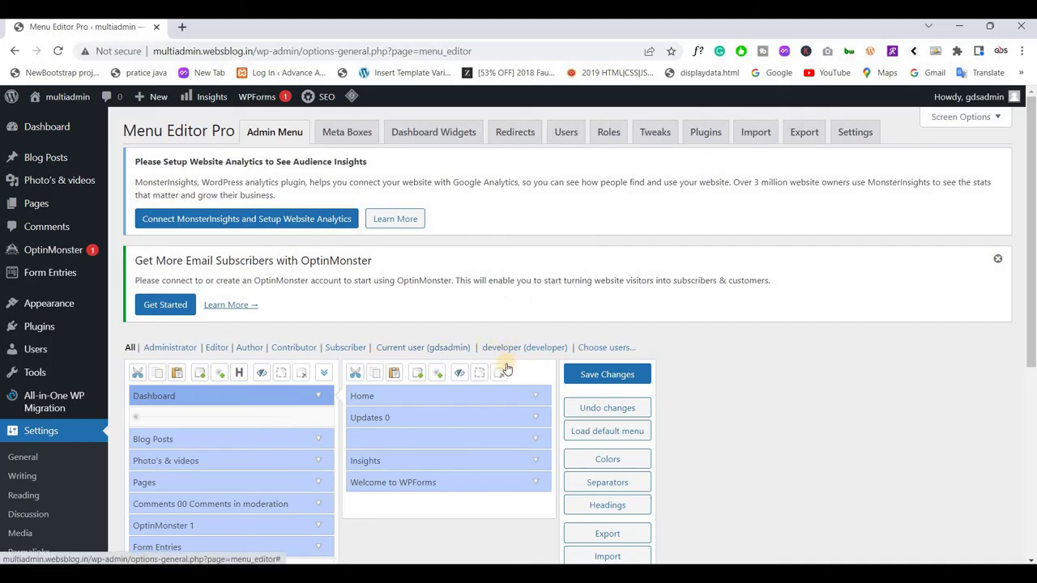
left_click(504, 349)
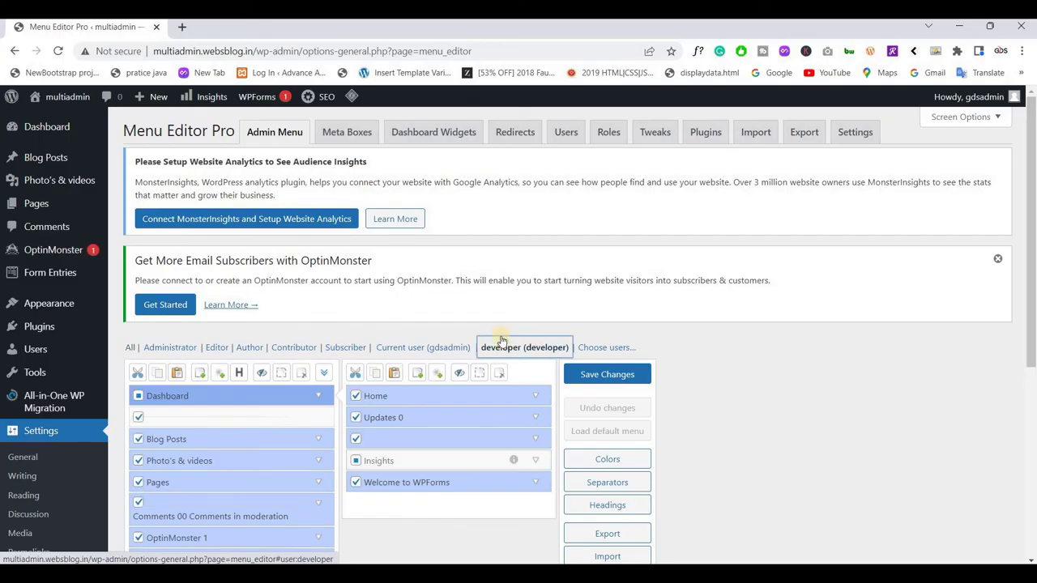
Uncheck the Dashboard menu item for the developer user
scroll(458, 316, "down", 2)
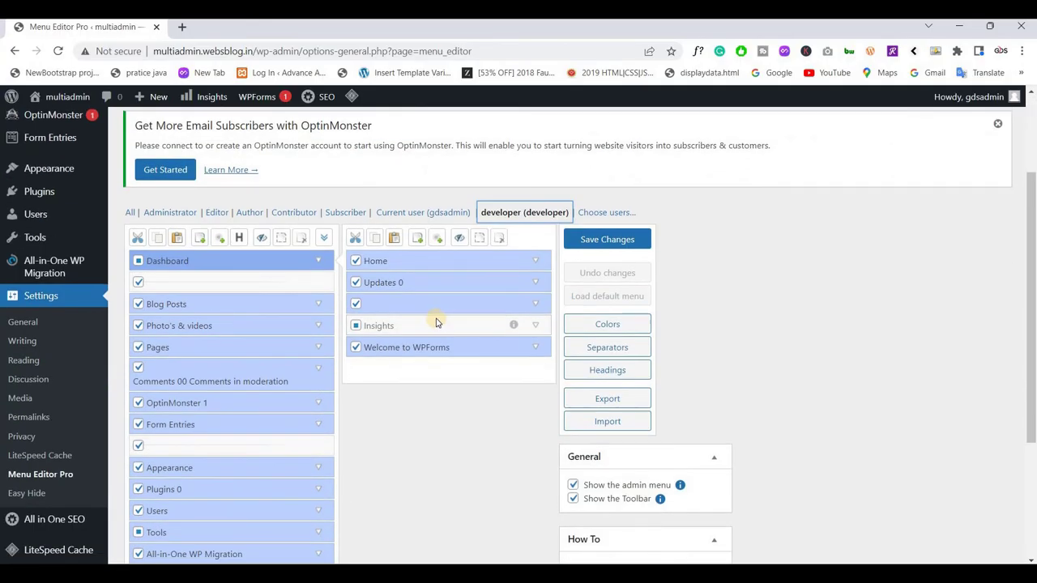
scroll(435, 322, "down", 1)
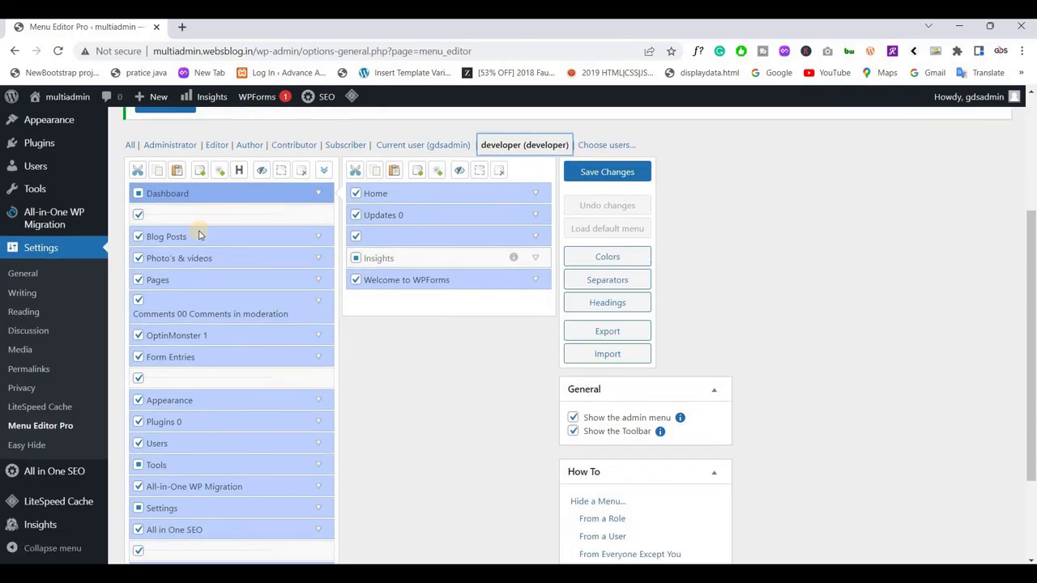
scroll(202, 292, "down", 2)
scroll(206, 328, "up", 3)
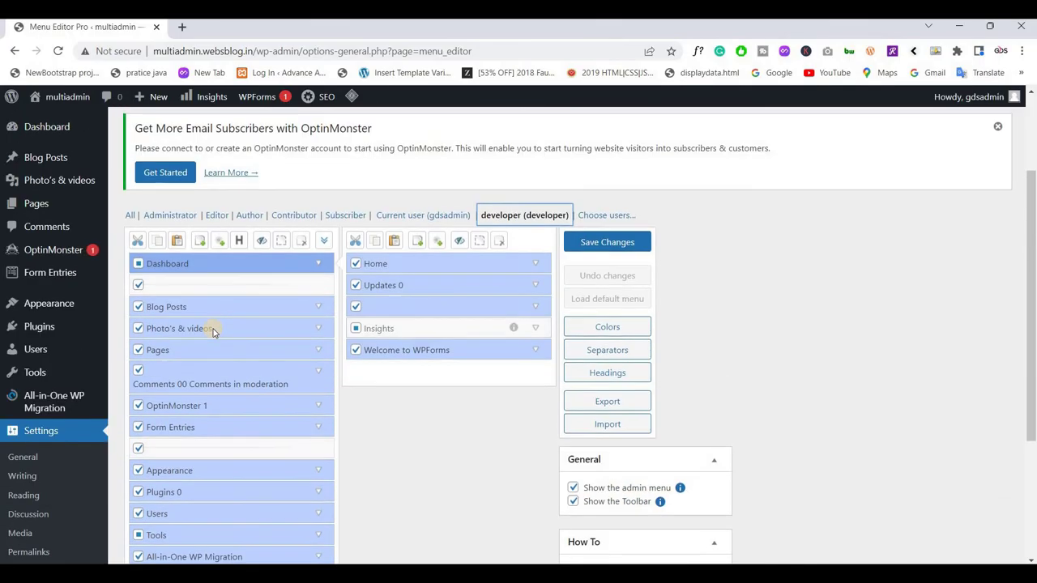
scroll(210, 330, "down", 2)
scroll(213, 333, "up", 1)
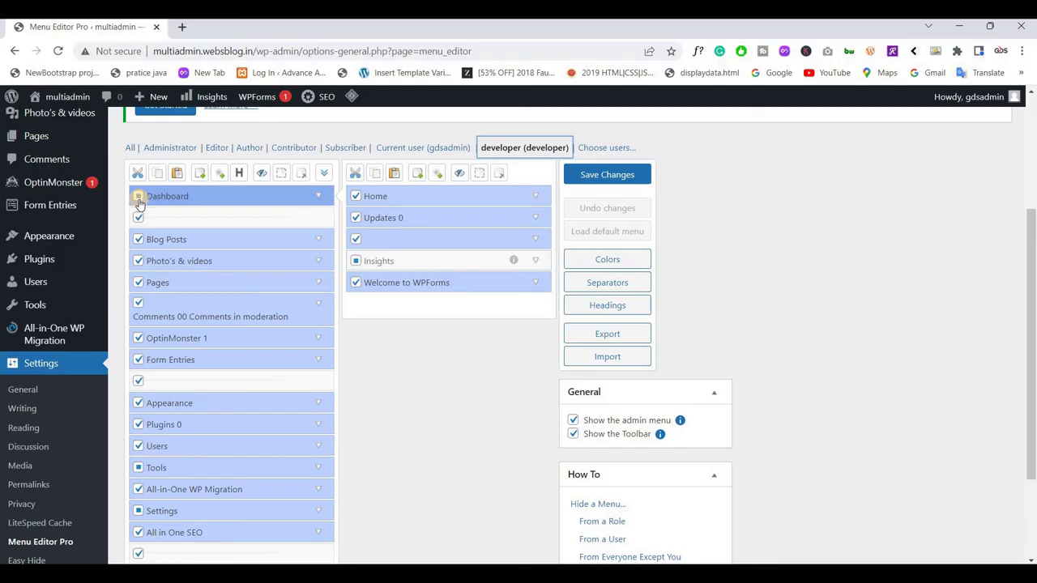
left_click(138, 196)
scroll(50, 139, "up", 3)
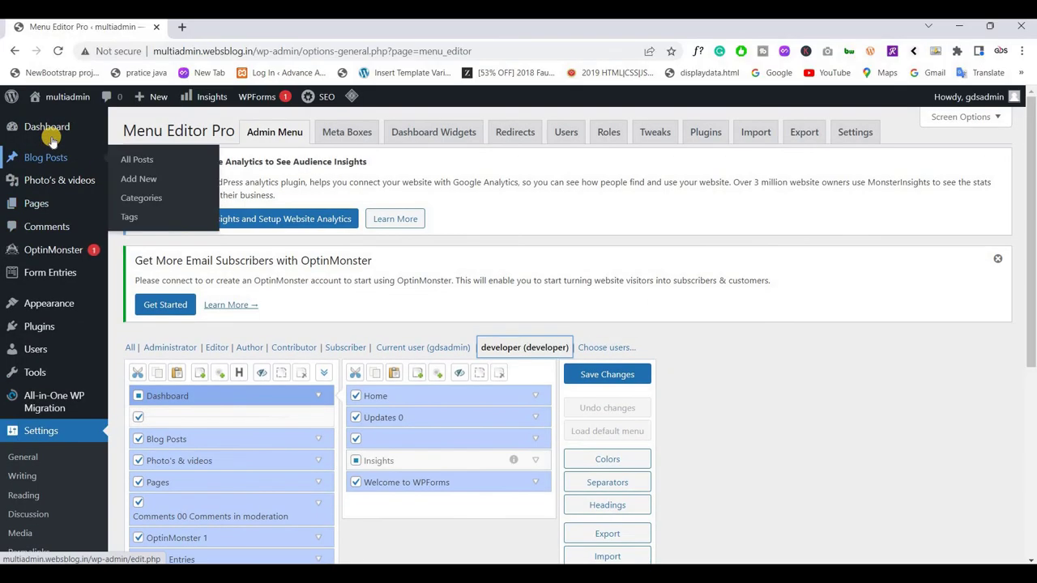
scroll(349, 288, "down", 1)
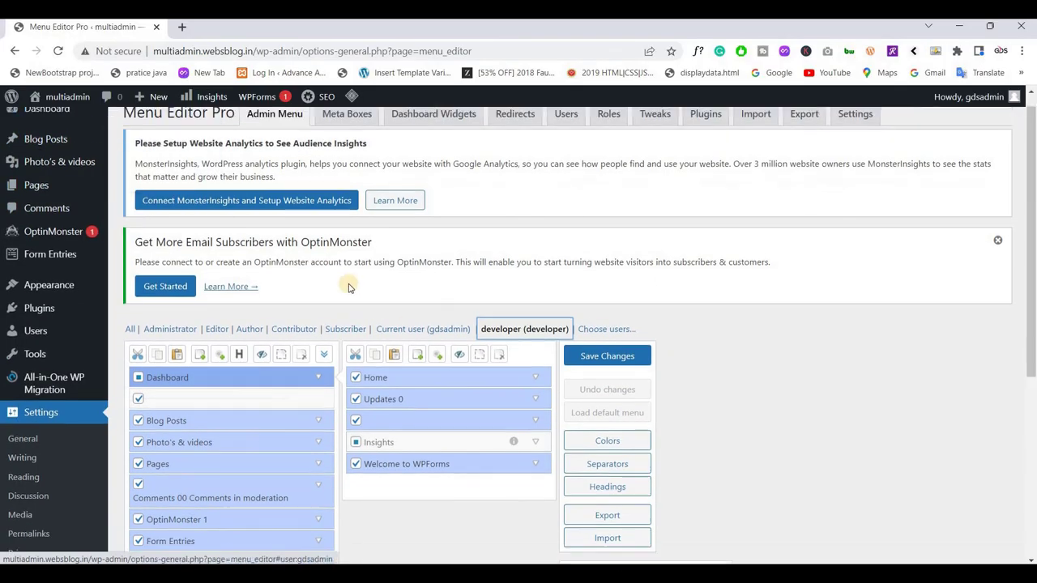
scroll(349, 288, "down", 2)
Hide the Dashboard submenus Updates, Insights, Welcome to WPForms and the blank separator
left_click(355, 284)
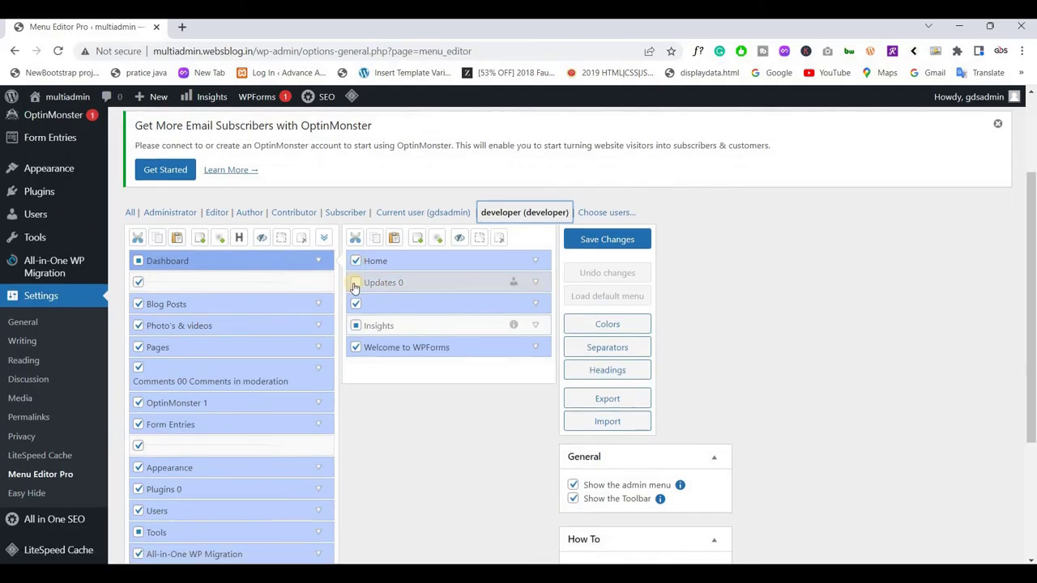
left_click(355, 303)
left_click(356, 326)
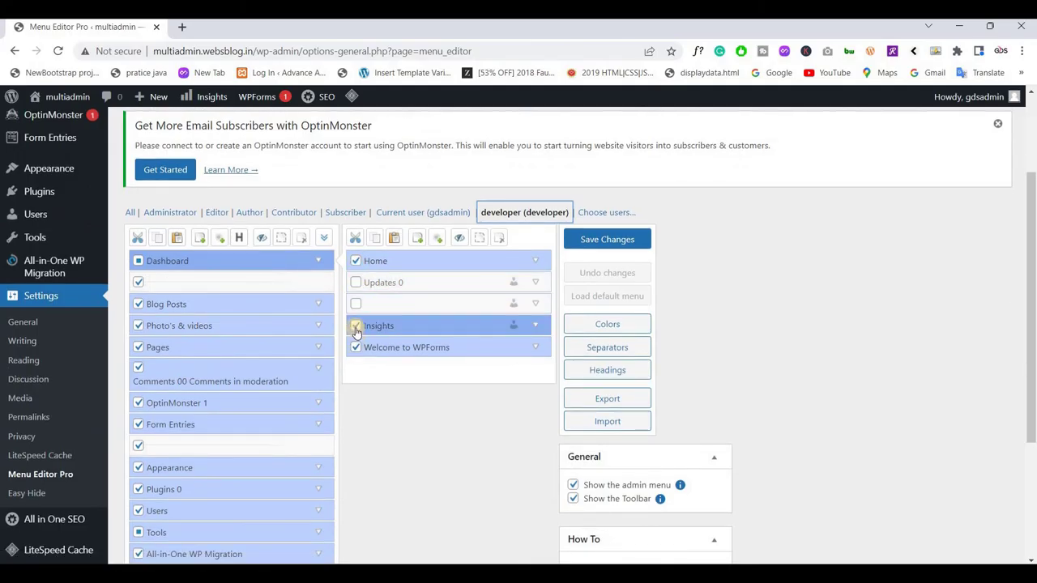
left_click(356, 326)
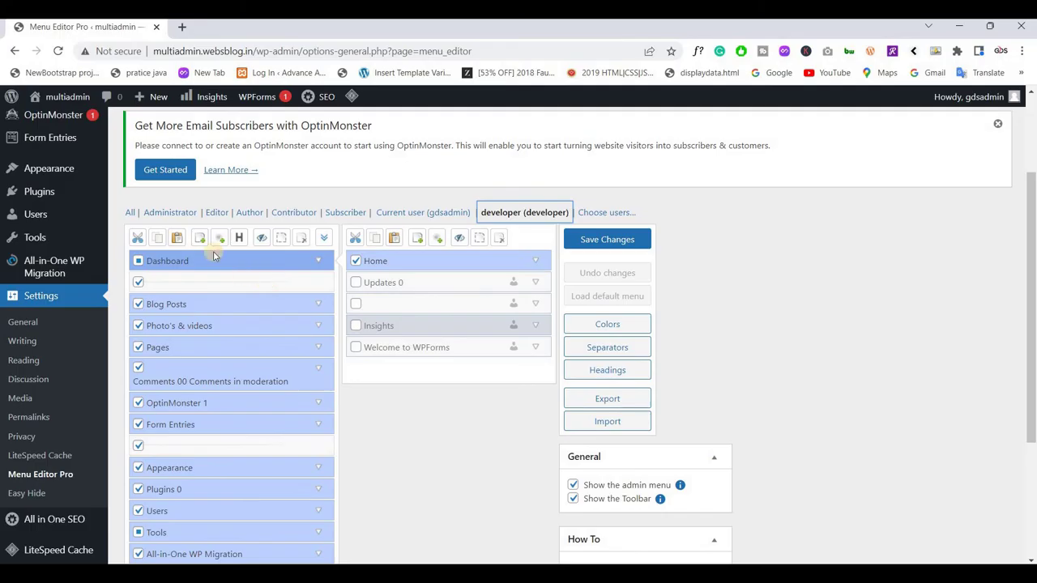
Review the submenu items of Blog Posts, Photo's & videos and Pages
scroll(213, 255, "down", 1)
left_click(203, 236)
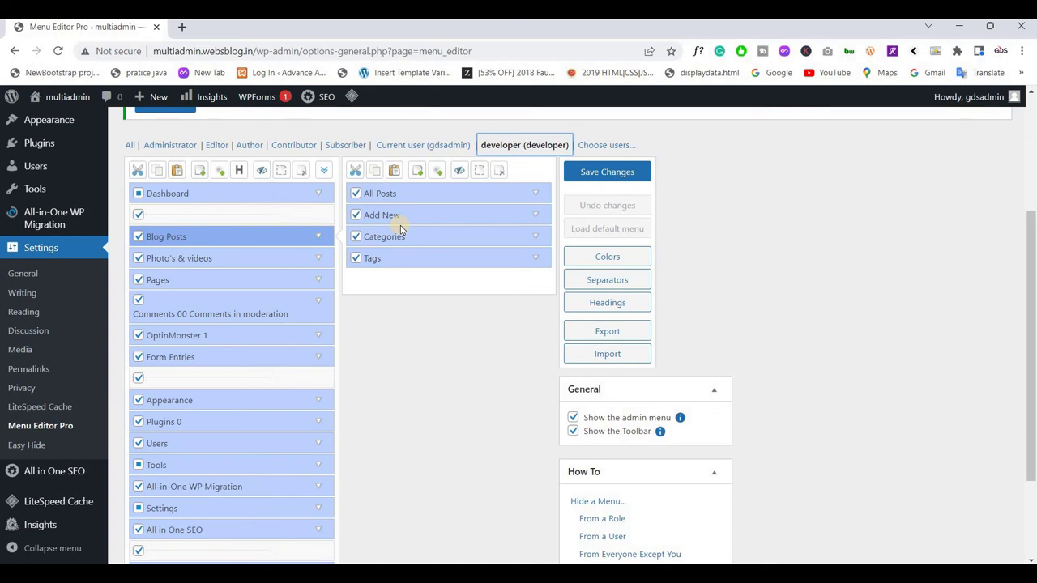
left_click(206, 257)
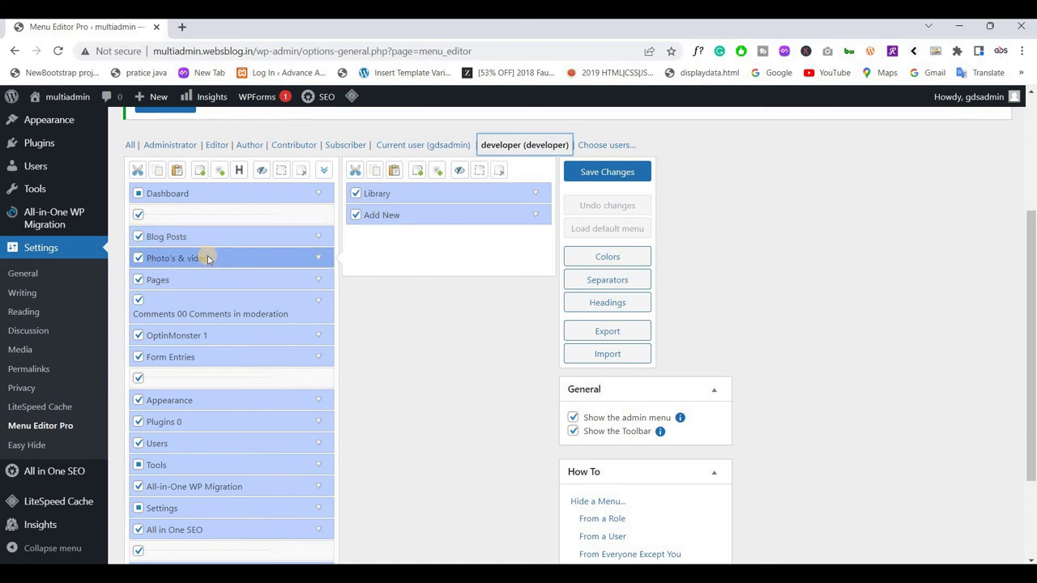
left_click(190, 282)
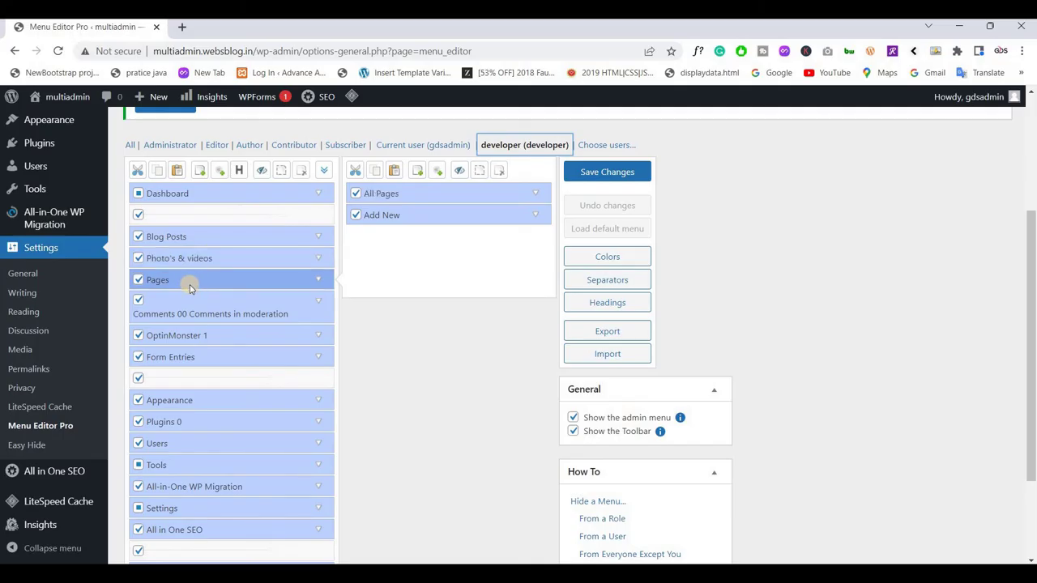
Hide OptinMonster, Appearance, Plugins, Users, Tools, All-in-One WP Migration, Settings, All in One SEO and separators
scroll(141, 276, "down", 1)
left_click(138, 270)
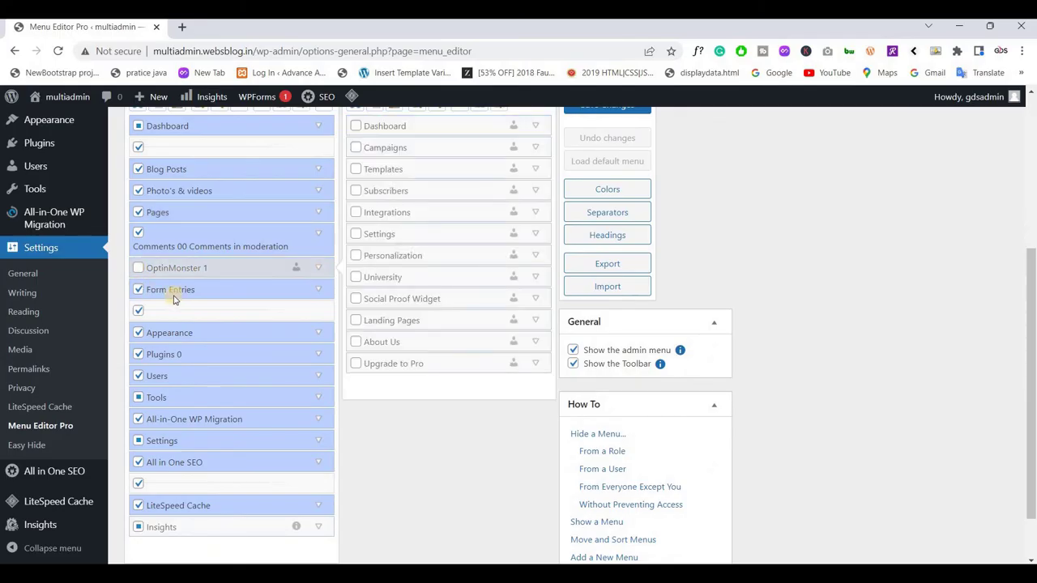
left_click(137, 310)
left_click(137, 332)
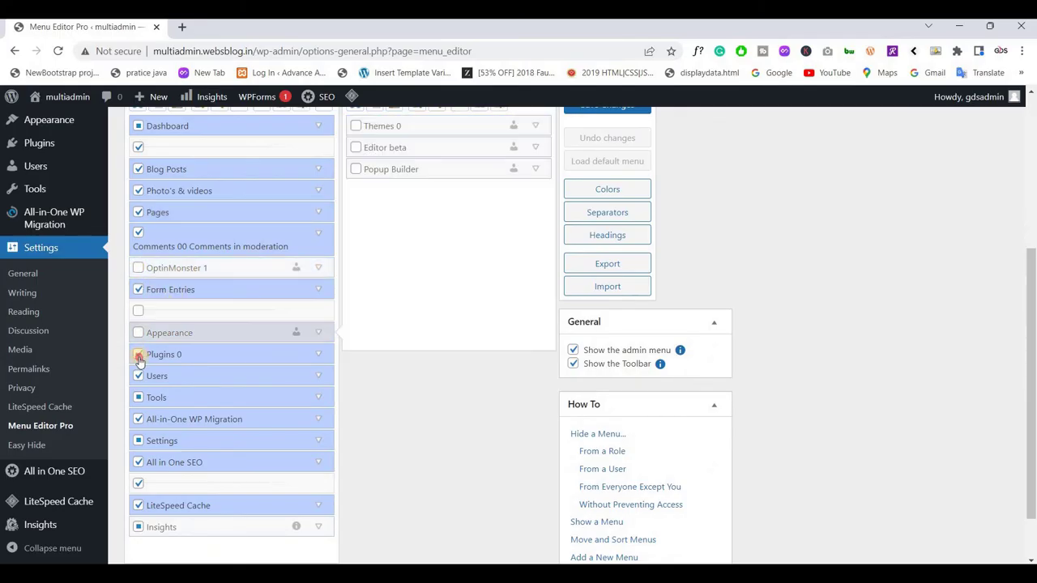
left_click(138, 354)
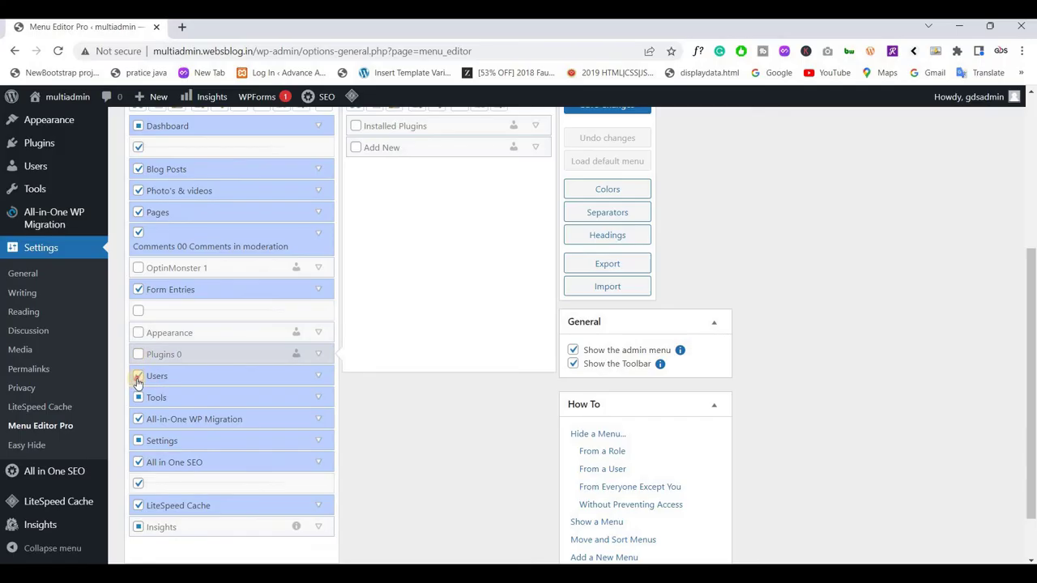
left_click(138, 376)
left_click(139, 418)
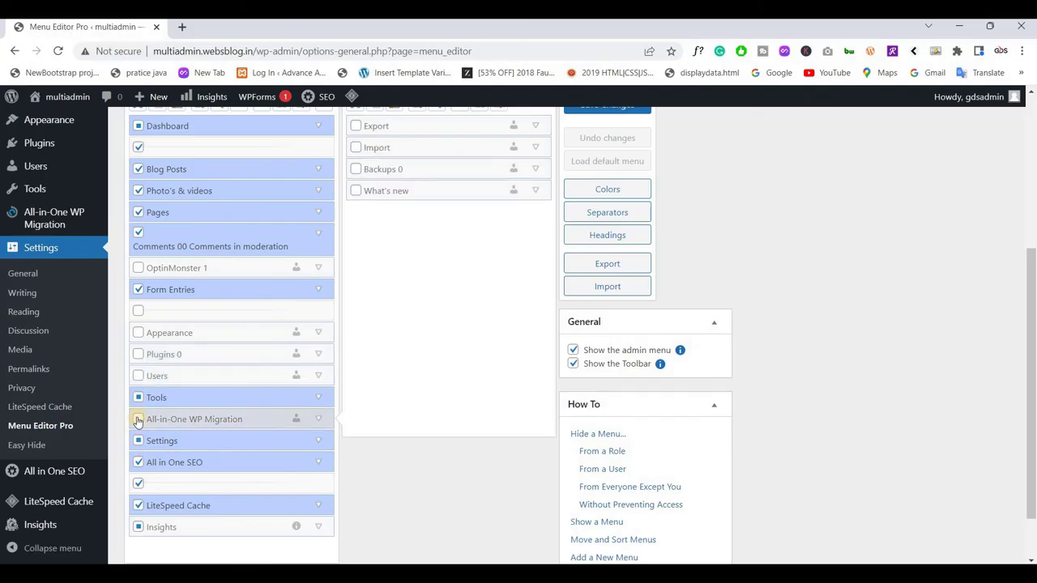
left_click(137, 397)
scroll(139, 379, "down", 1)
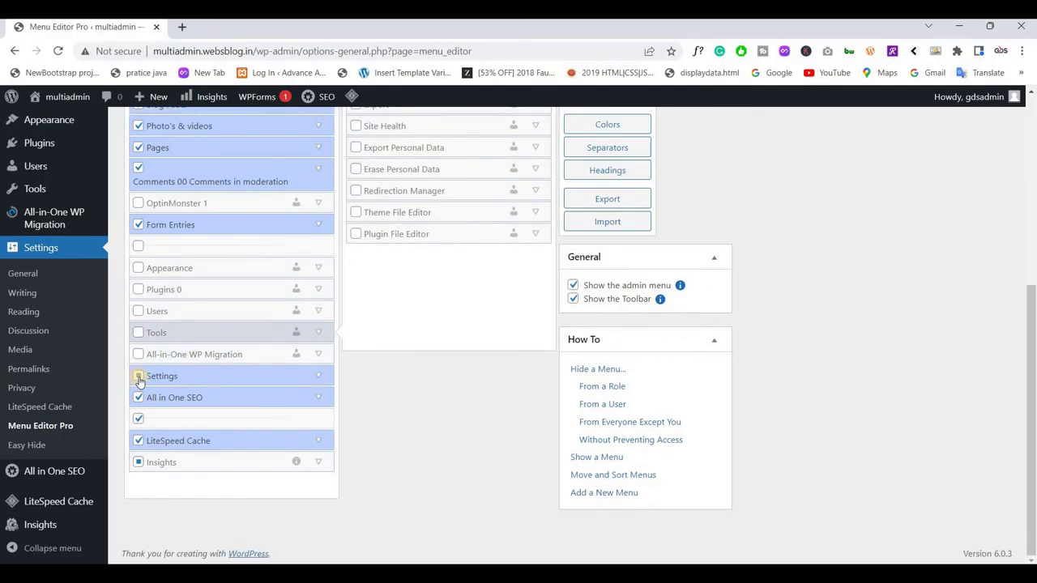
left_click(139, 376)
left_click(138, 397)
left_click(138, 418)
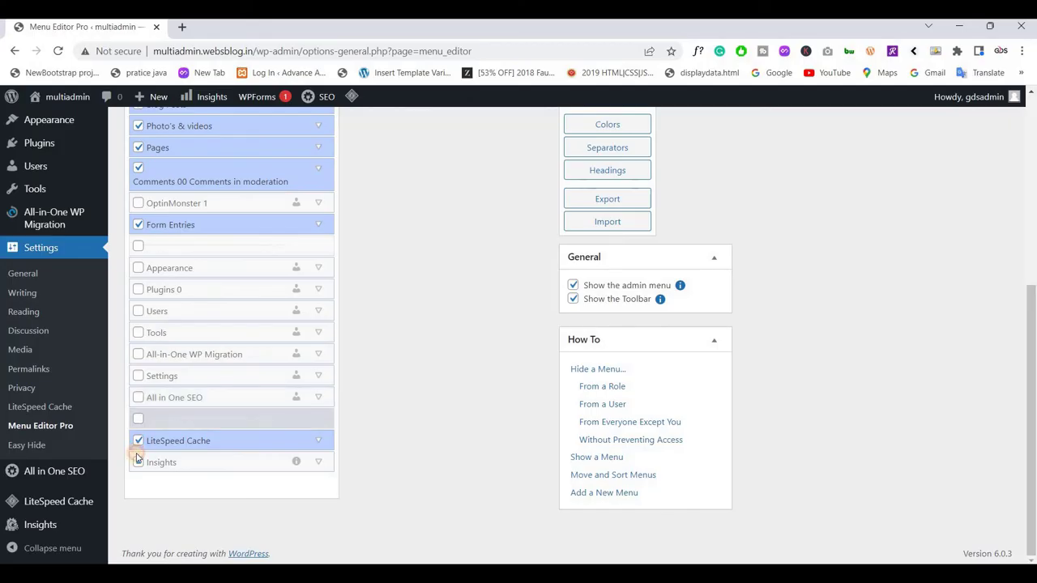
Review the submenus of Insights, LiteSpeed Cache, Comments and Form Entries
left_click(138, 461)
left_click(139, 441)
scroll(150, 396, "up", 2)
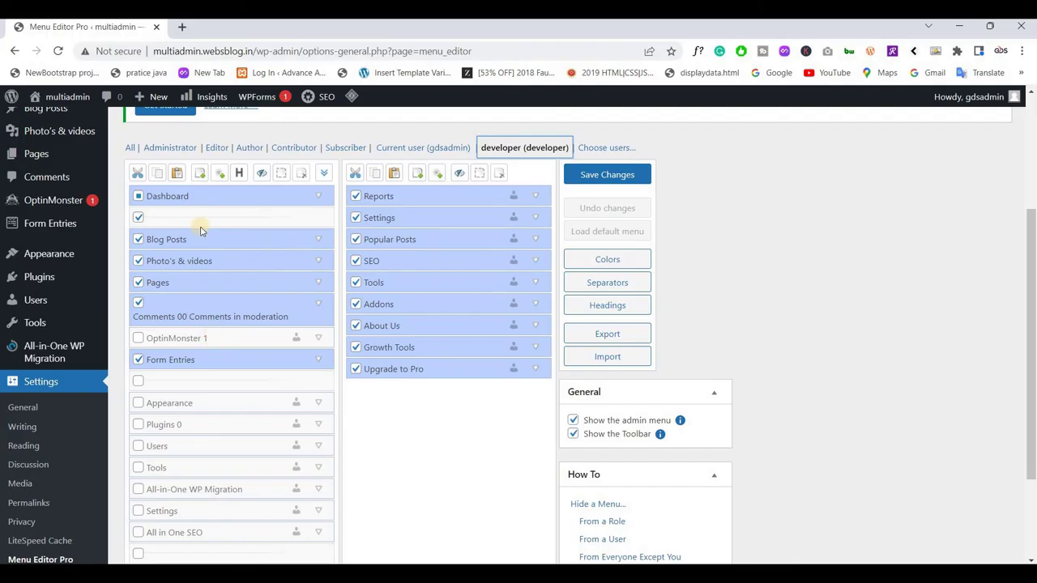
key("Down")
key("Down")
key("Down")
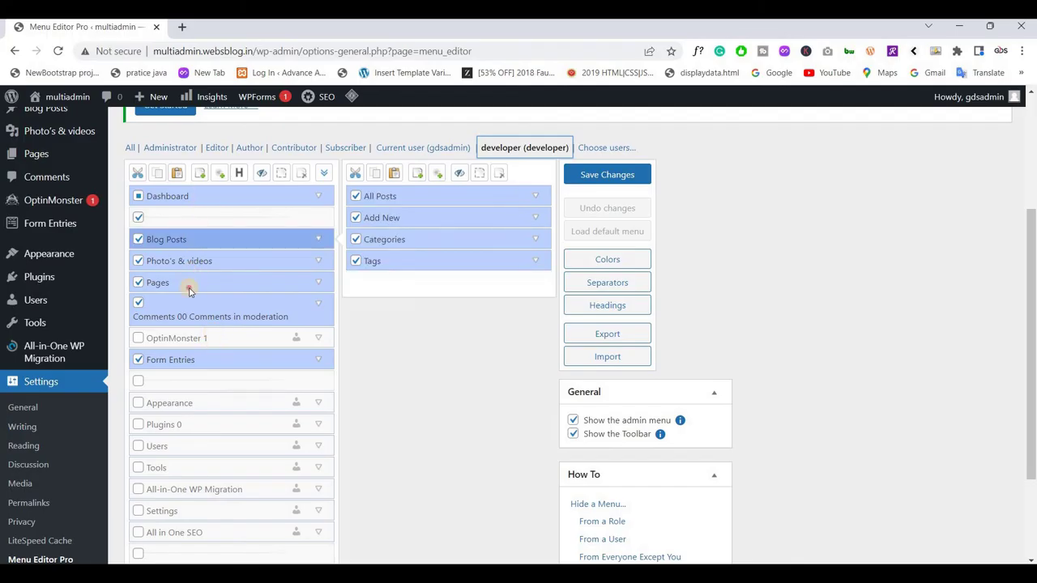
key("Down")
key("Down")
key("Down")
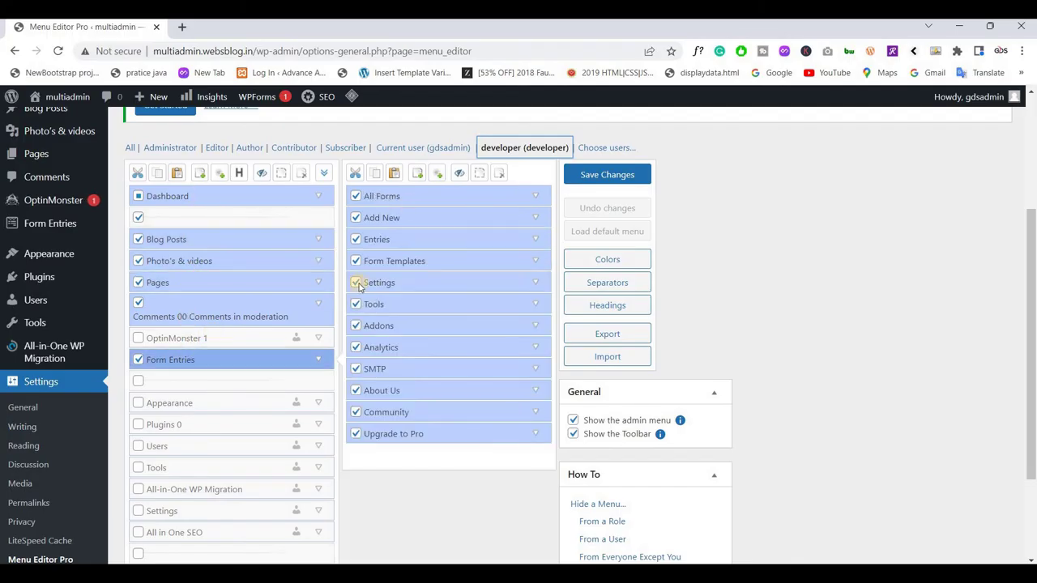
key("Up")
key("Up")
key("Down")
key("Down")
Save the developer's menu restrictions and switch to the Current user (gdsadmin) view
left_click(596, 174)
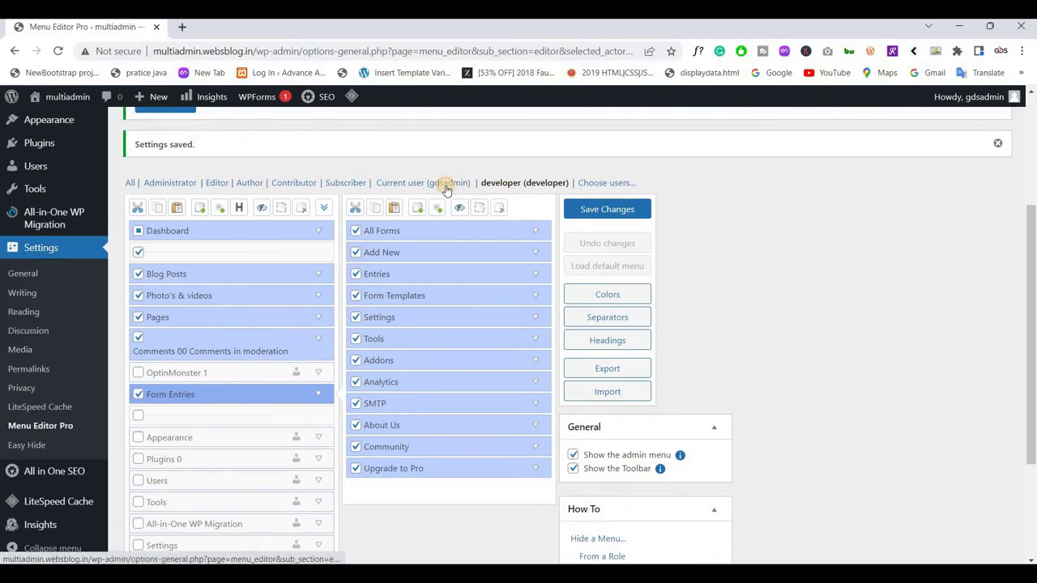
left_click(446, 185)
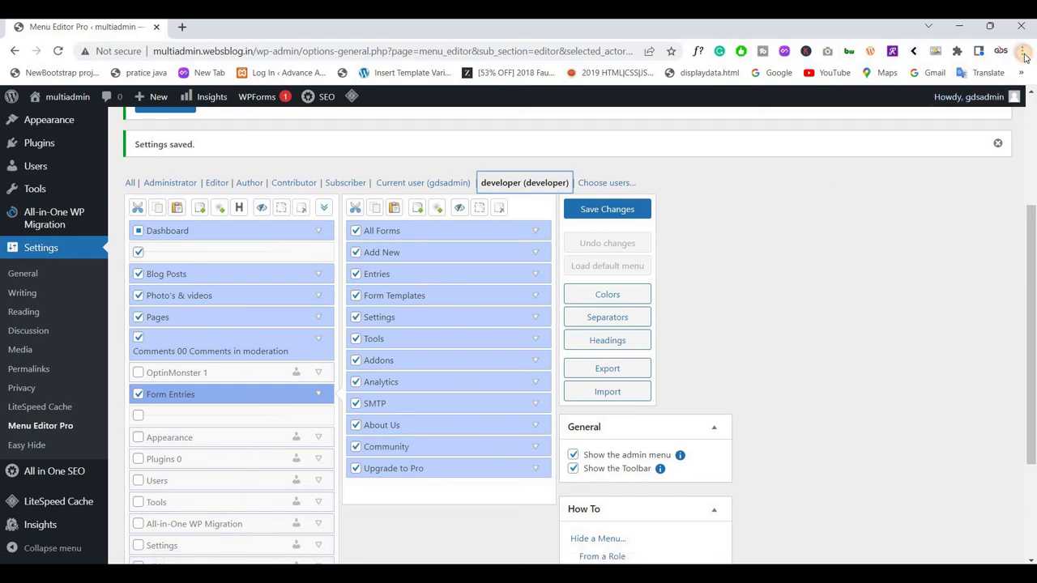
left_click(1021, 51)
Open a new Incognito window and start entering the multi.web site address
left_click(659, 189)
key("ctrl+shift+n")
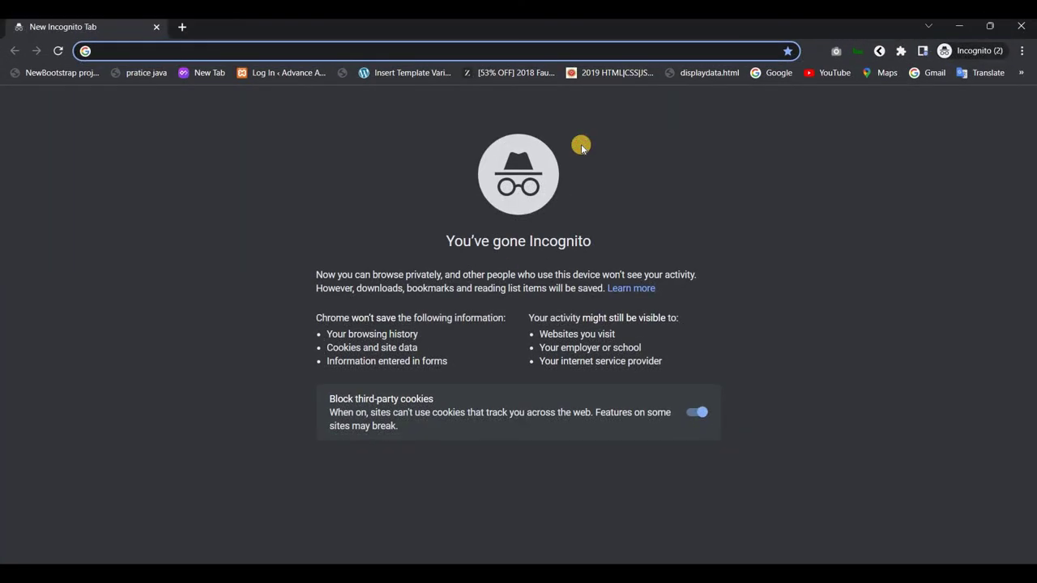
type("multi")
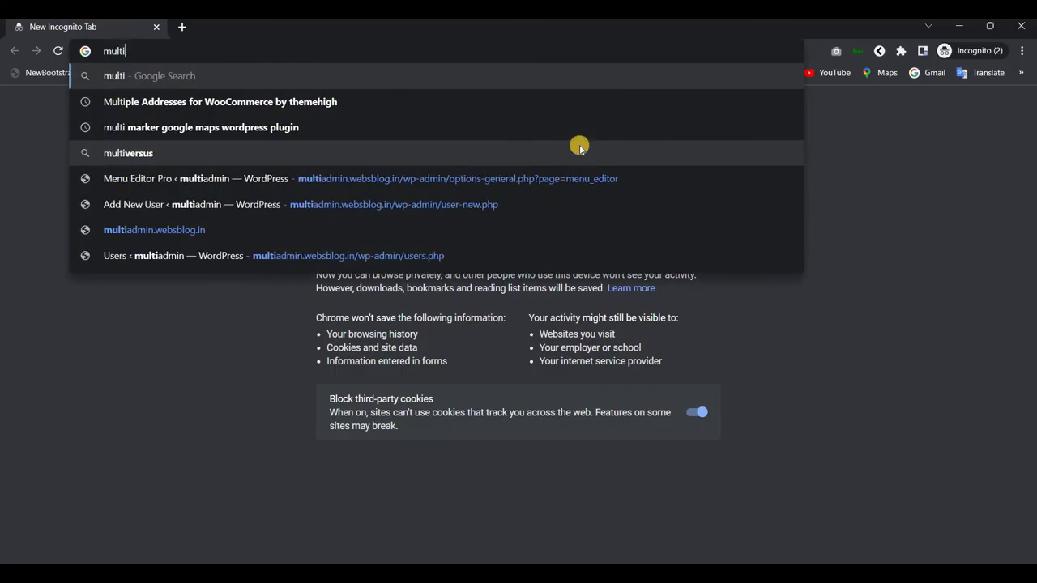
type(".web")
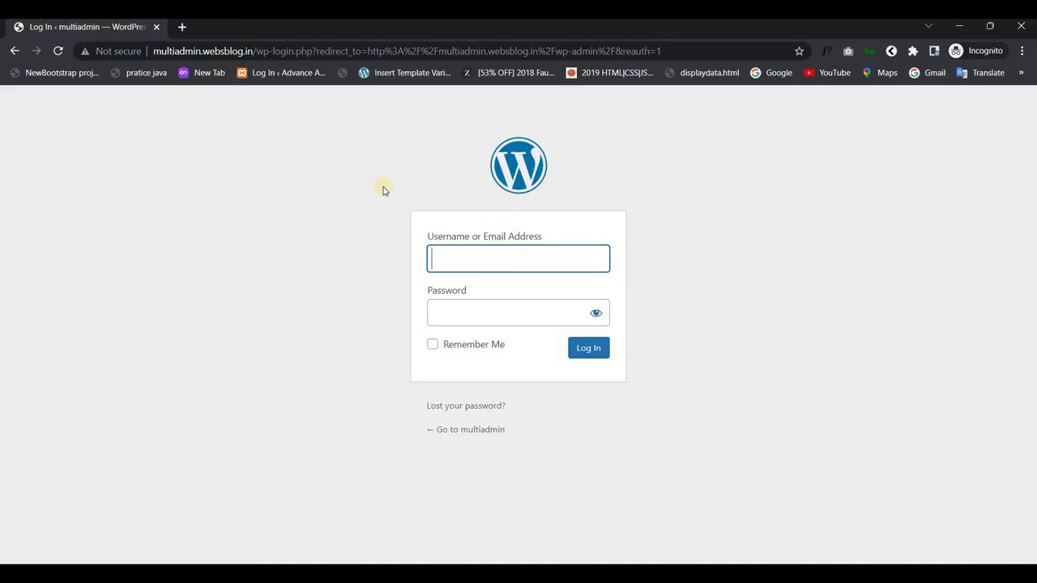
Log in as the developer user with that account's password
left_click(467, 259)
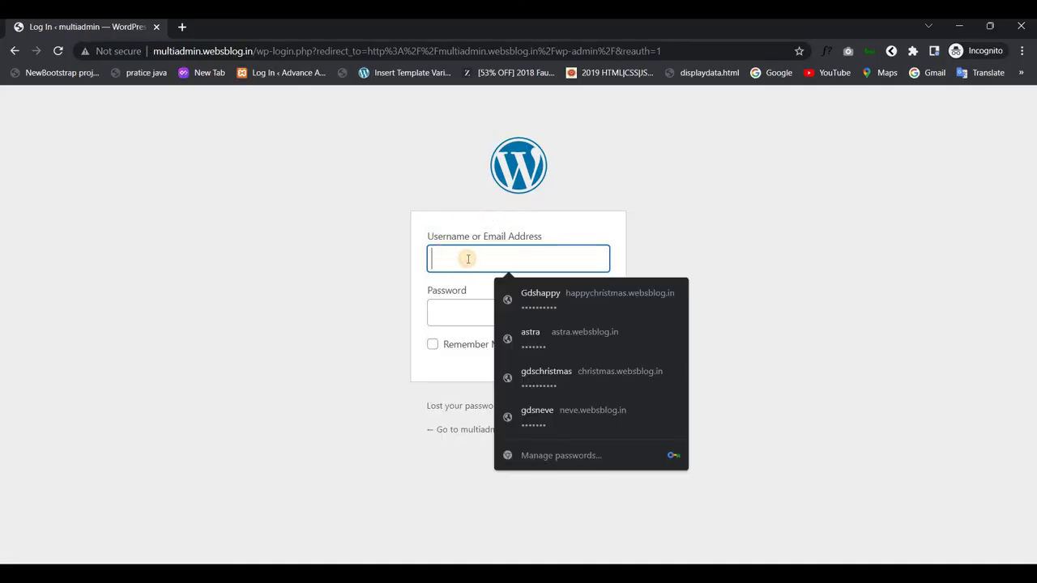
type("dev")
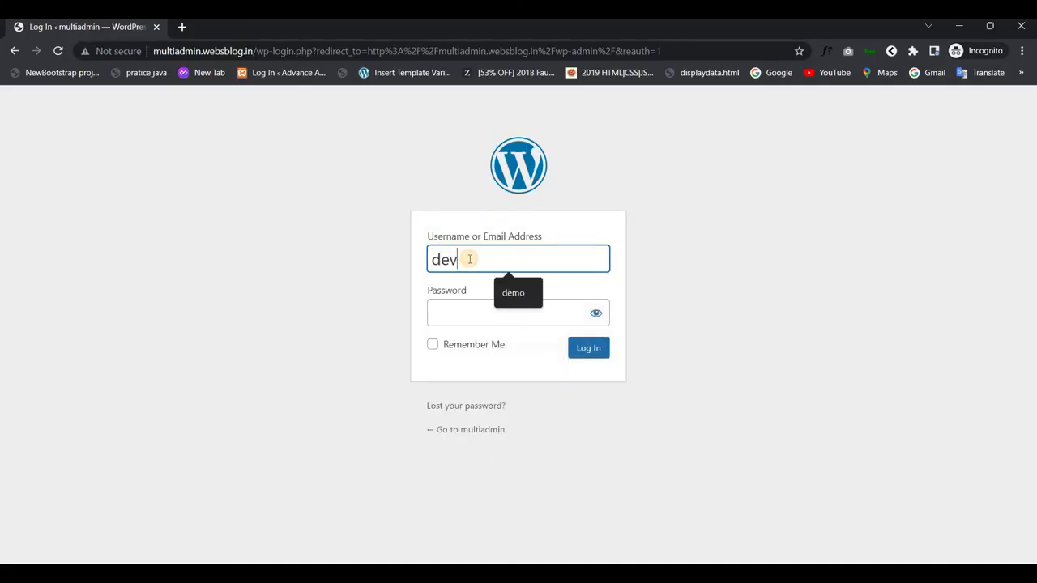
type("eloper")
double_click(465, 260)
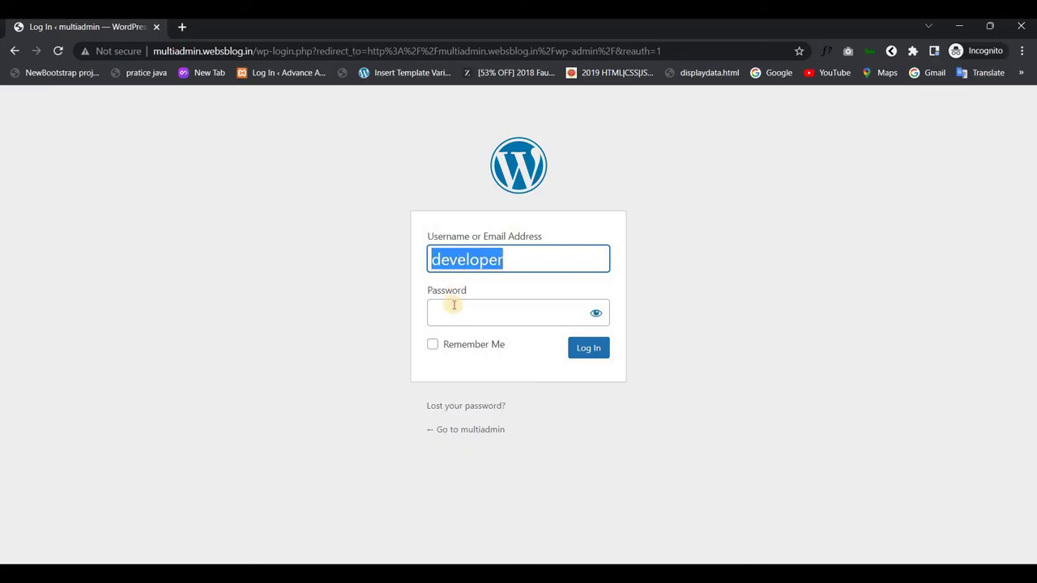
left_click(454, 305)
type("•••••••••")
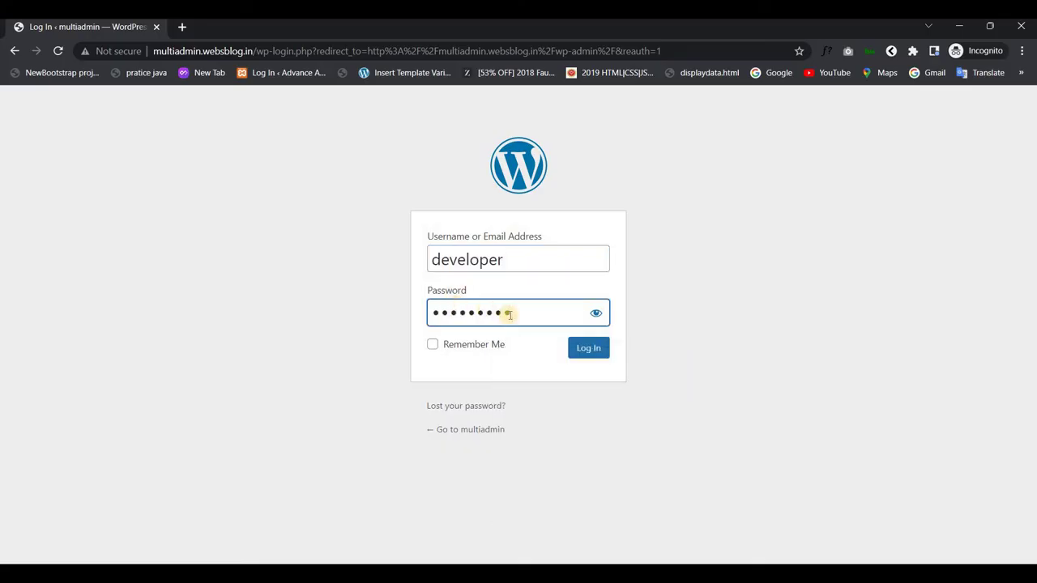
type("••••••")
left_click(580, 348)
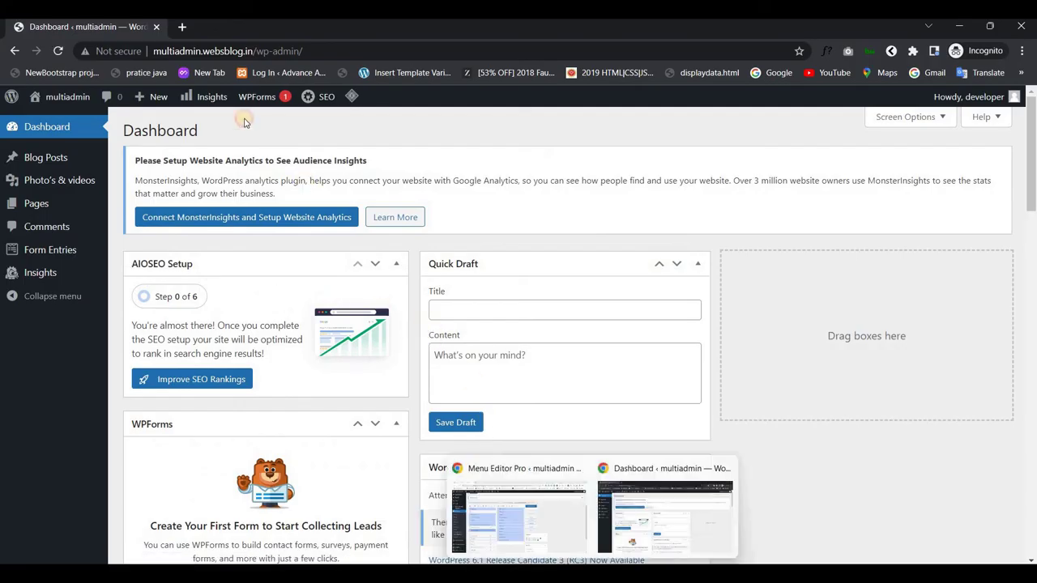
Glance at the admin's Menu Editor window, then open the developer's Blog Posts list showing Hello world!
left_click(522, 534)
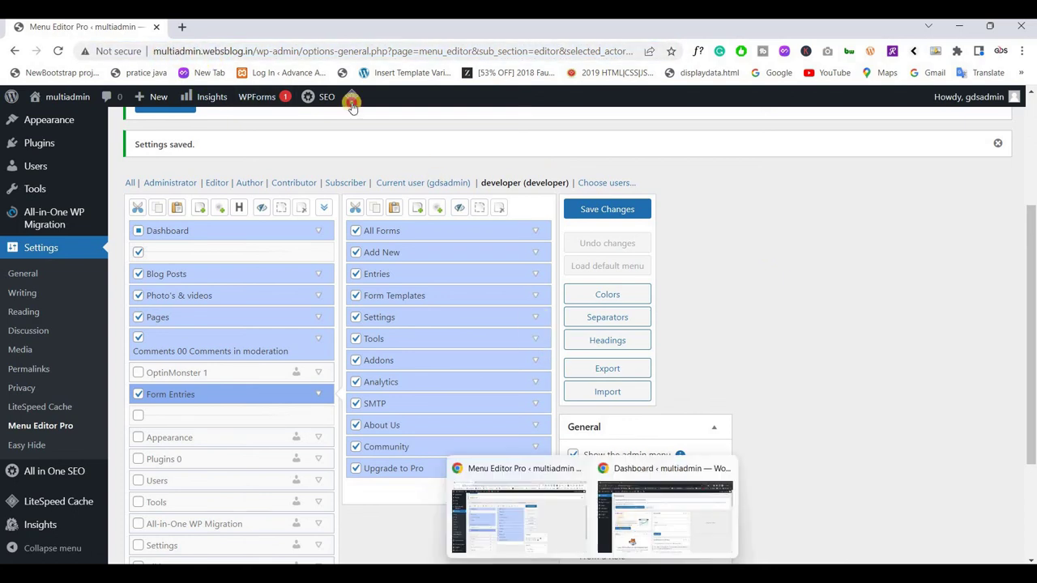
left_click(667, 511)
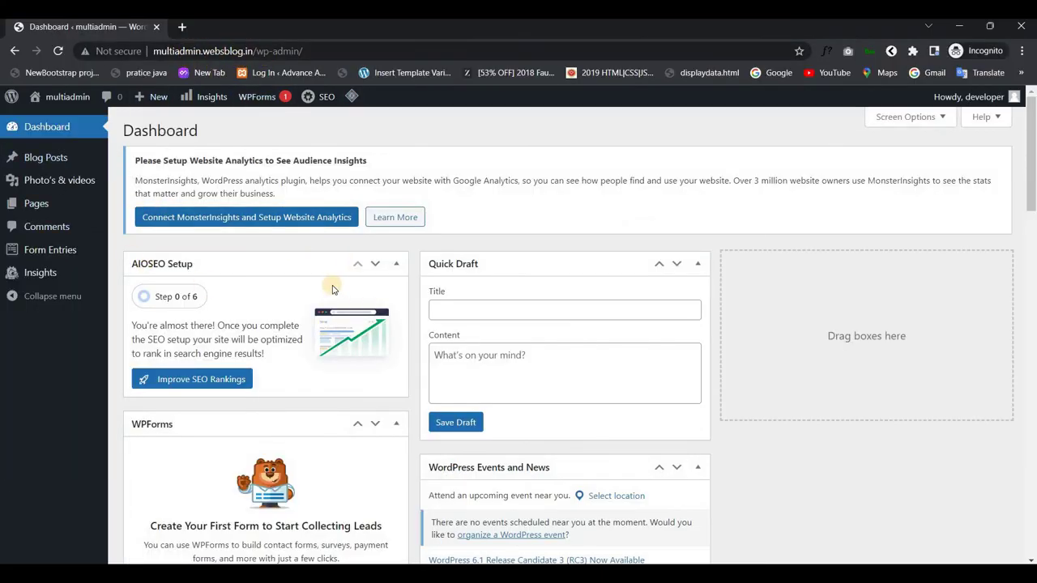
mouse_move(968, 105)
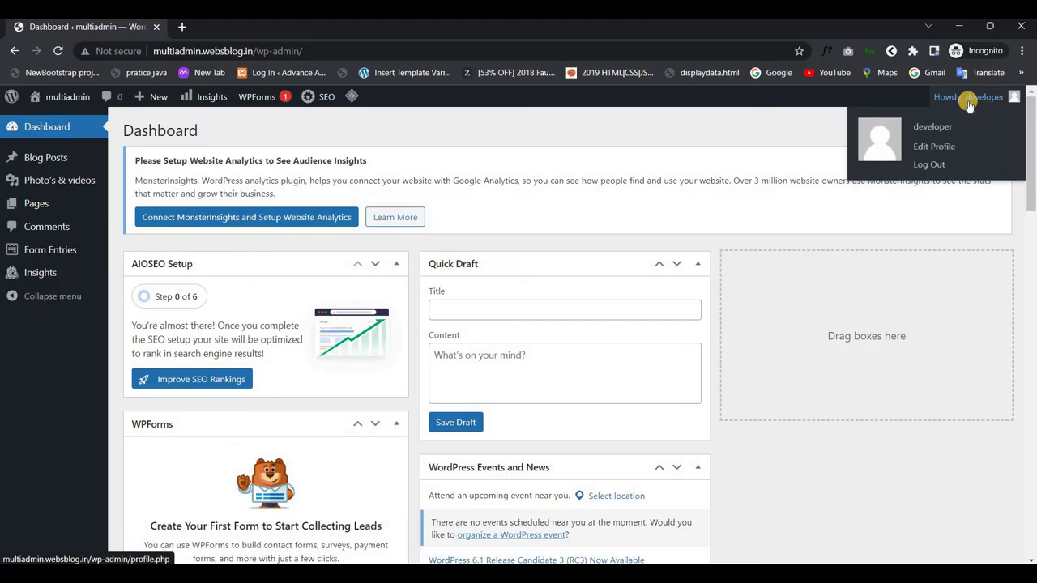
left_click(43, 161)
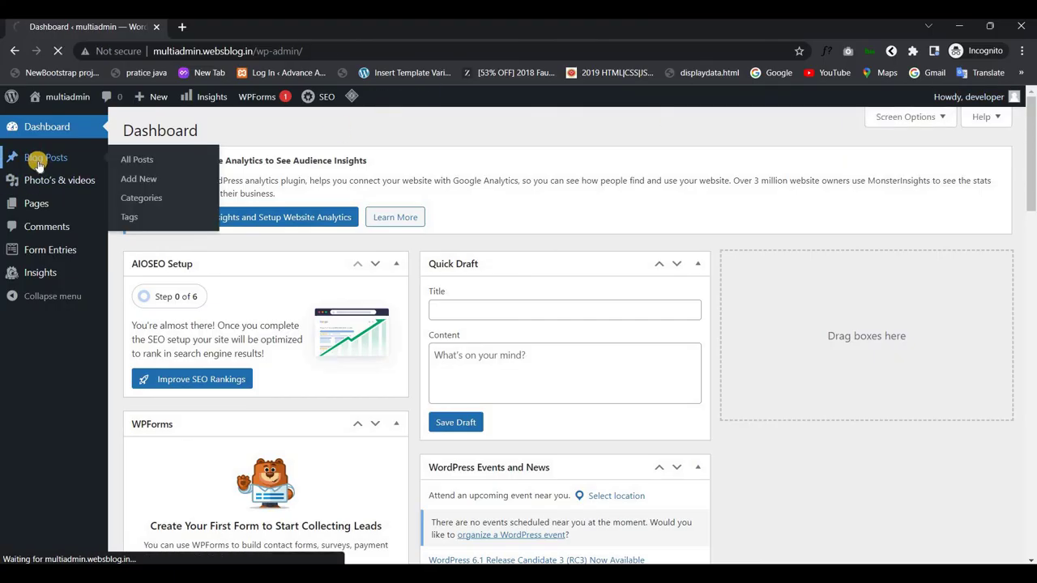
scroll(203, 312, "down", 1)
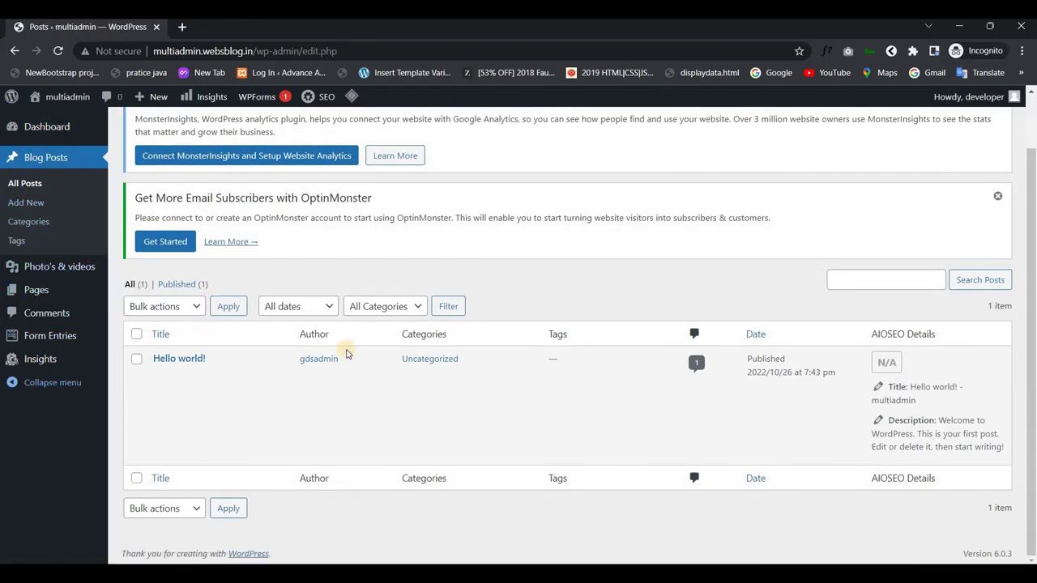
In Menu Editor Pro, uncheck the Insights menu for the developer and save
mouse_move(572, 347)
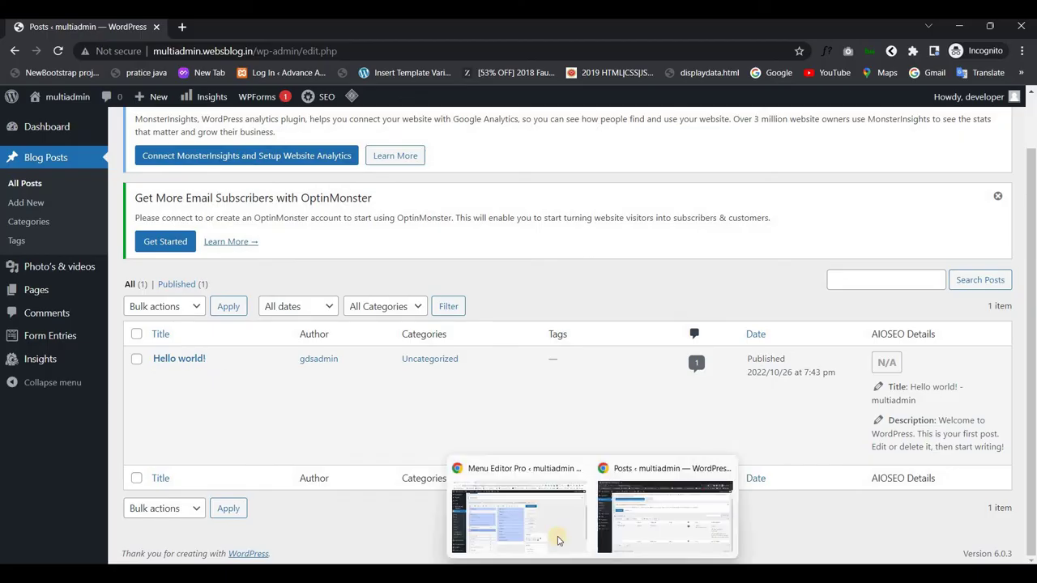
left_click(539, 521)
scroll(332, 362, "down", 2)
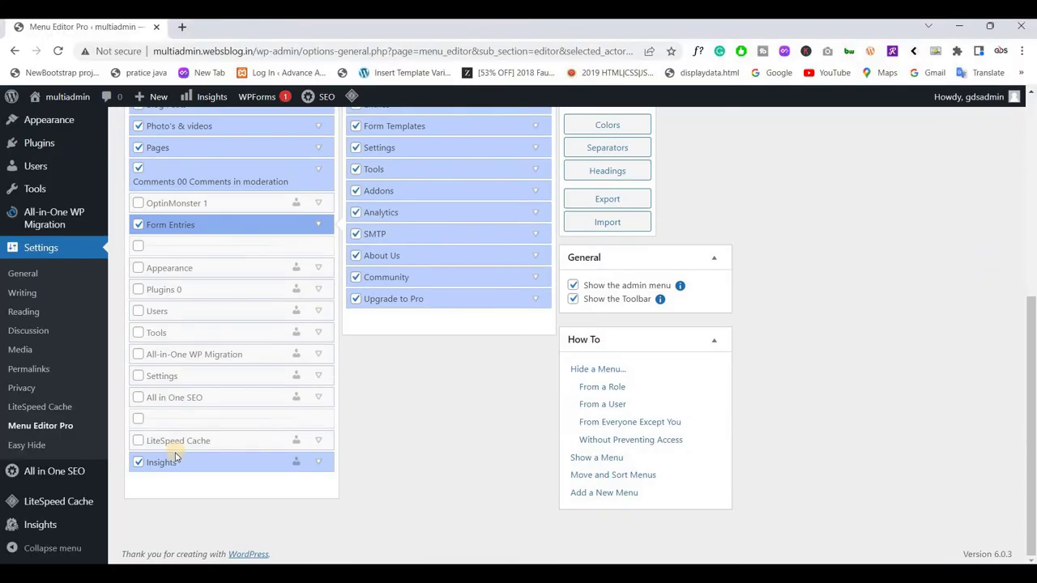
left_click(137, 462)
scroll(541, 308, "up", 3)
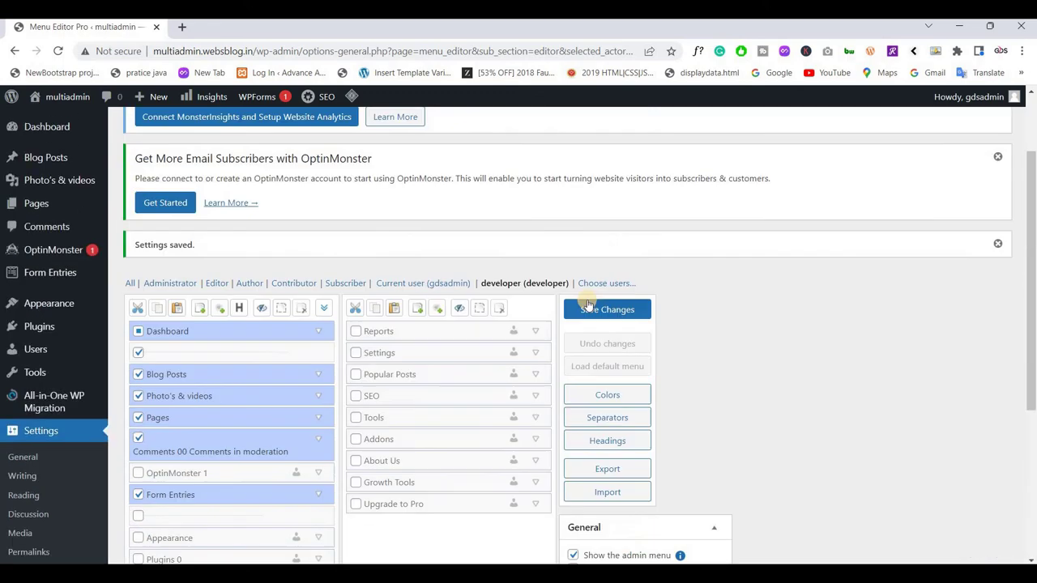
left_click(604, 309)
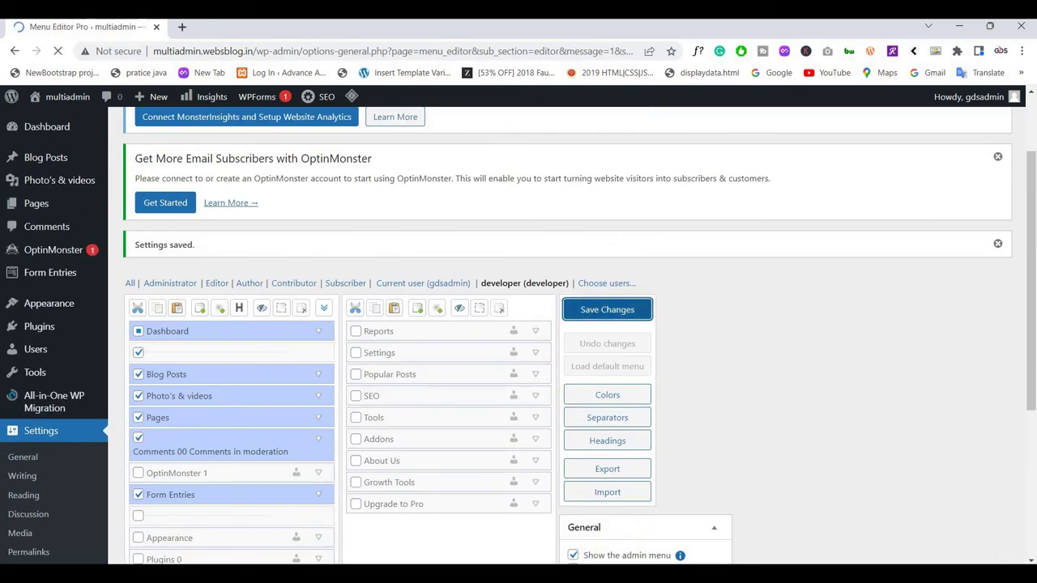
Reload the developer's Blog Posts page to confirm Insights is gone, then select its address
key("alt+Tab")
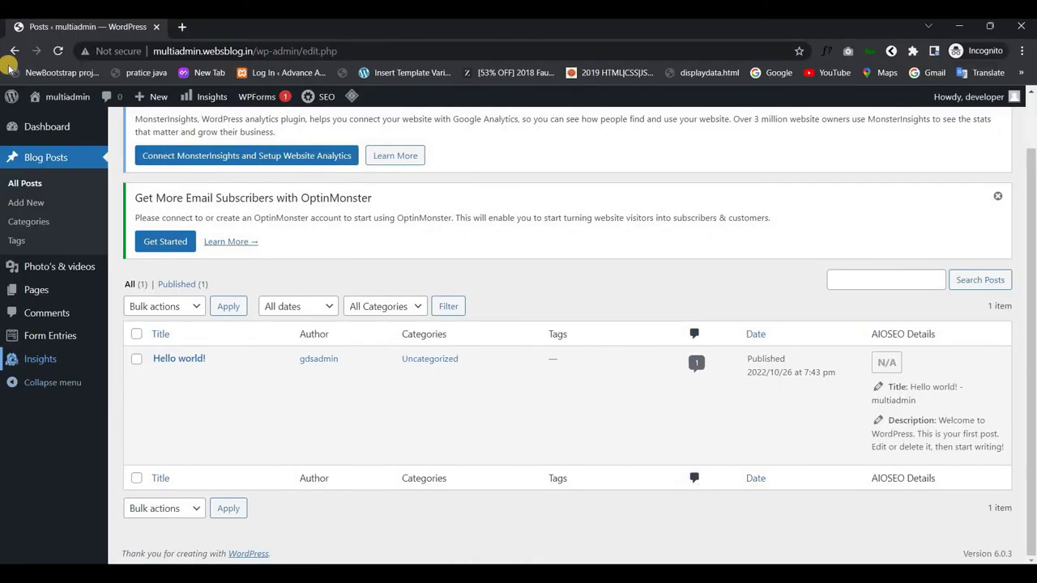
left_click(58, 50)
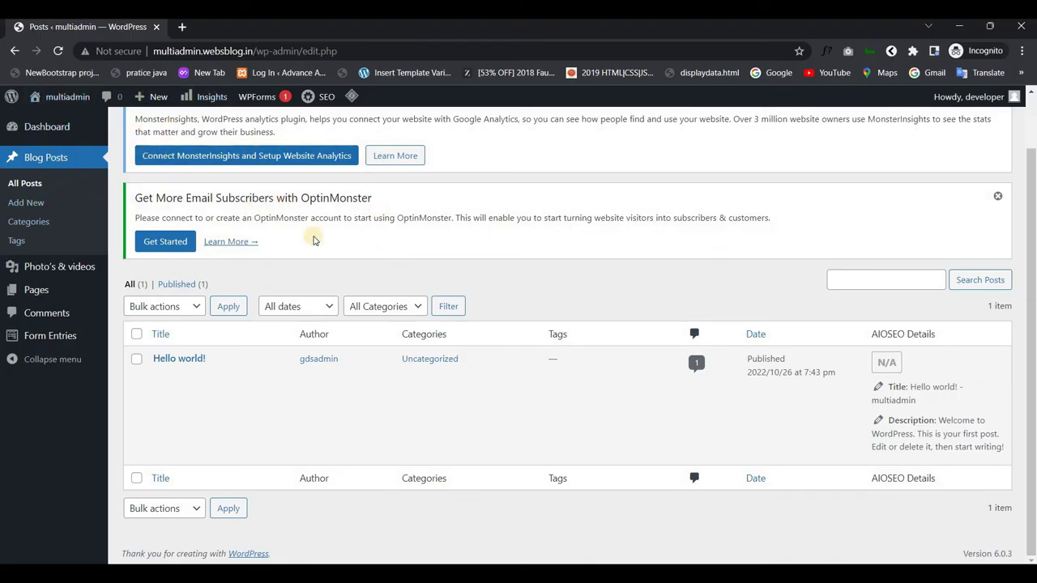
left_click(249, 59)
key("ctrl+c")
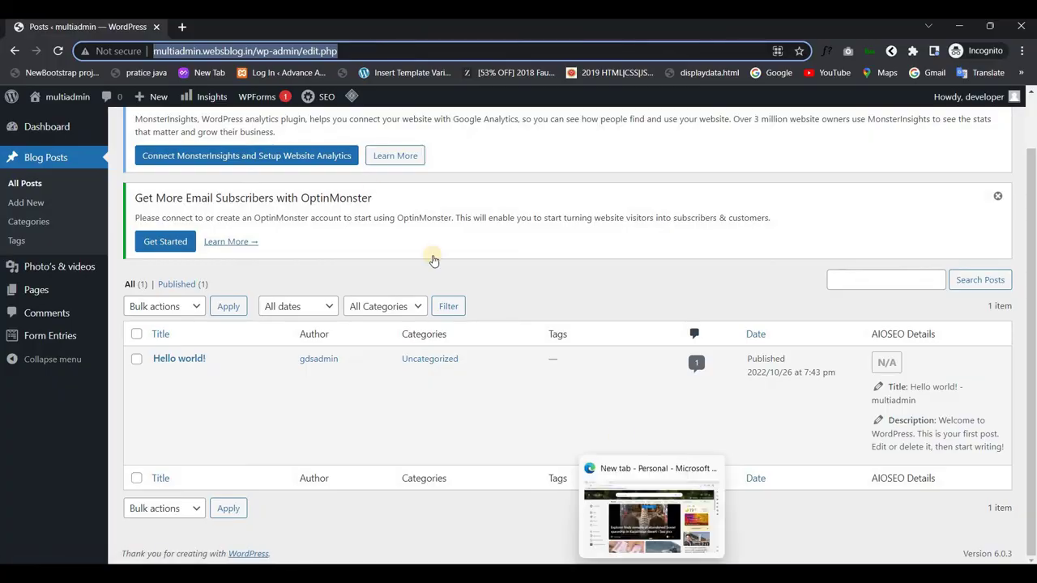
Load the site's /wp-admin/ login page in a separate Microsoft Edge window
key("alt+Tab")
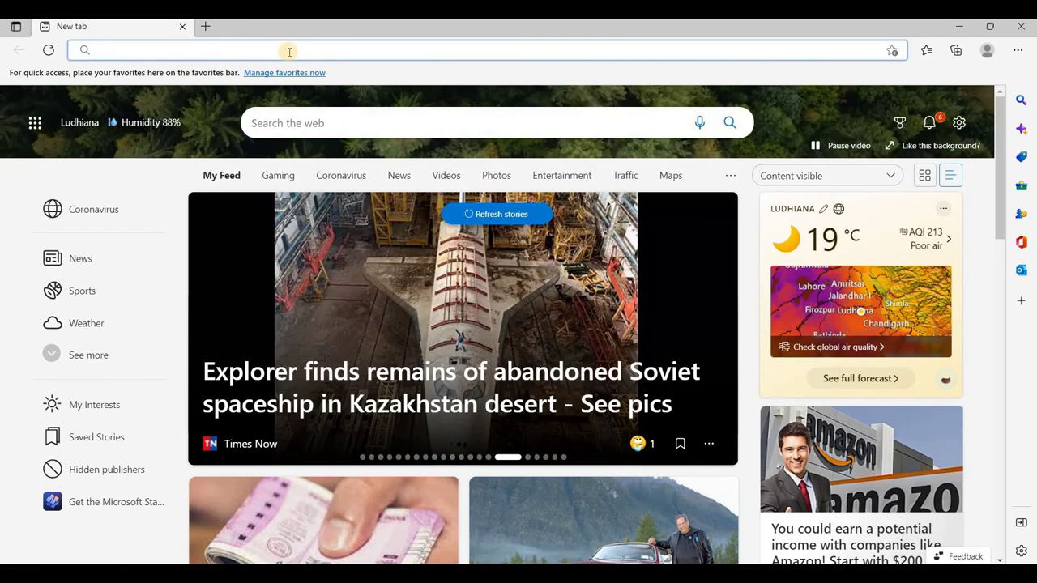
key("ctrl+v")
key("BackSpace")
key("BackSpace")
key("BackSpace")
key("BackSpace")
key("BackSpace")
key("BackSpace")
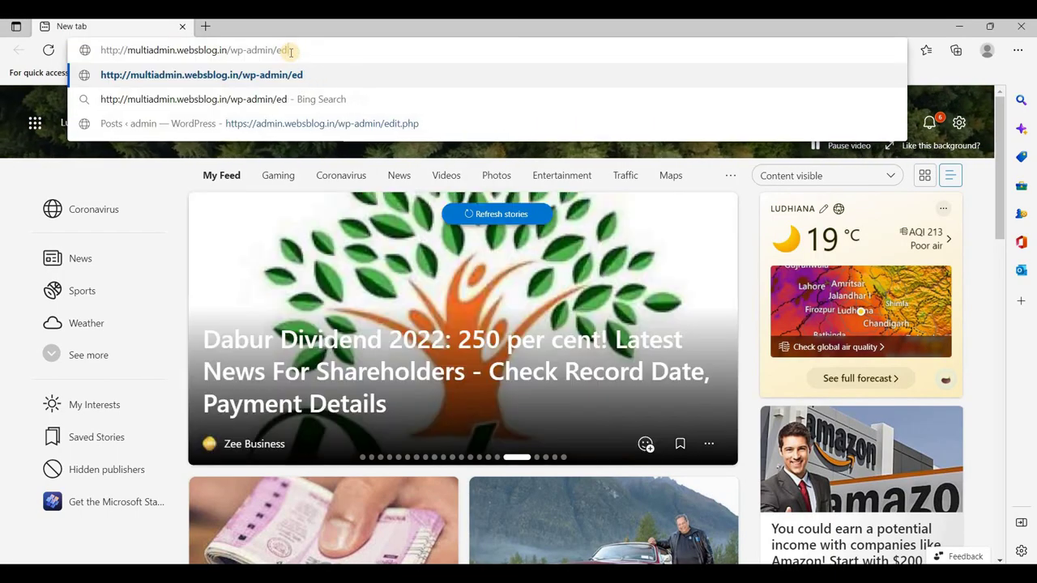
key("BackSpace")
key("BackSpace")
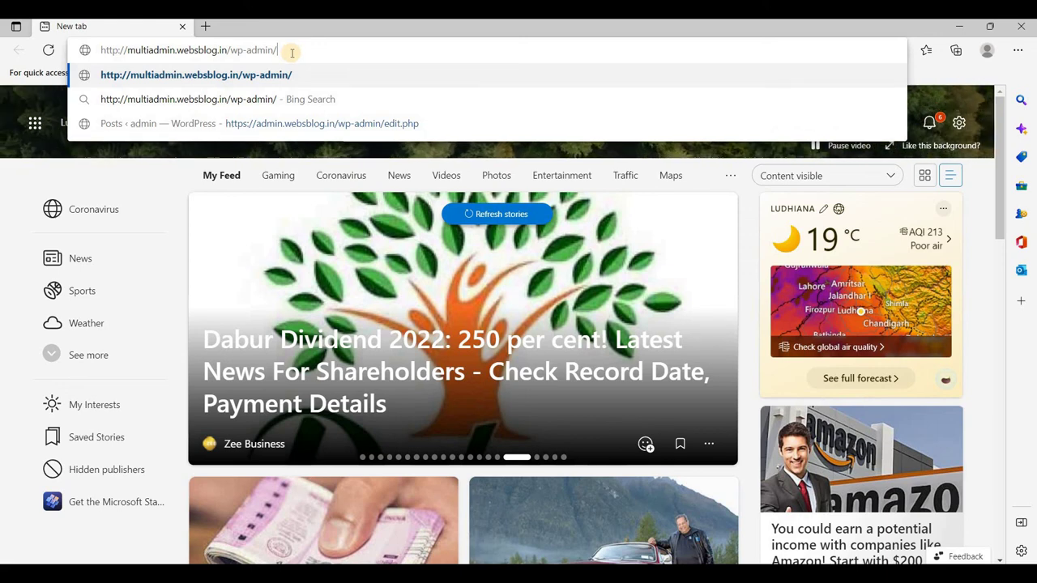
key("Return")
Sign in with the username 'client' and the client's password
left_click(446, 236)
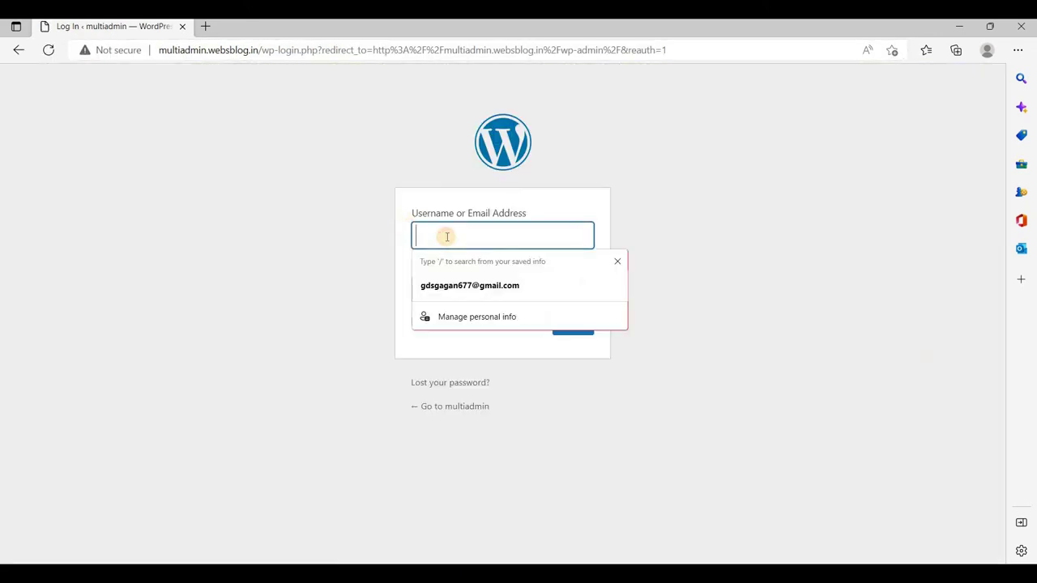
type("client")
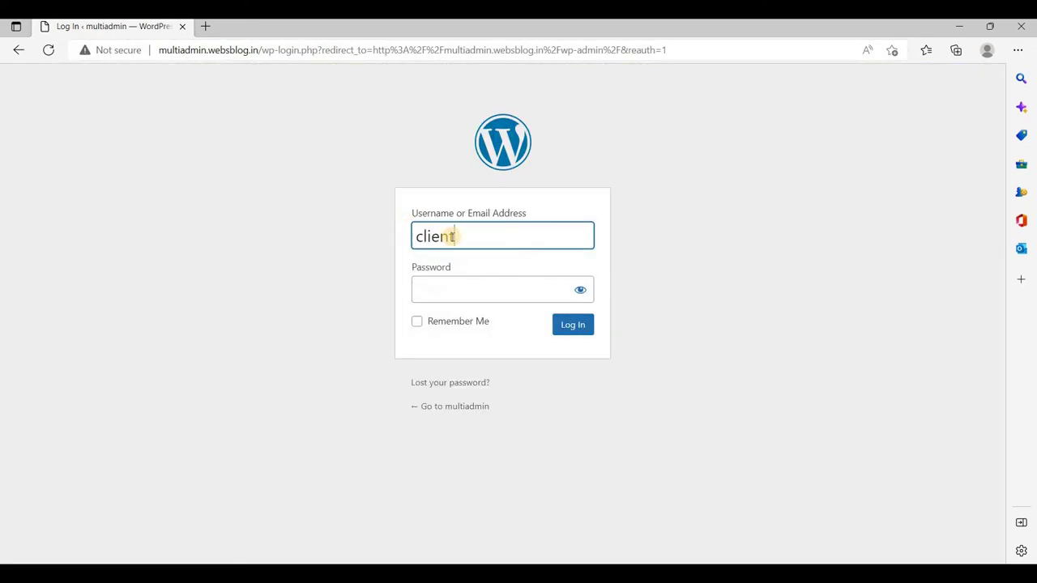
key("ctrl+a")
left_click(469, 283)
key("ctrl+v")
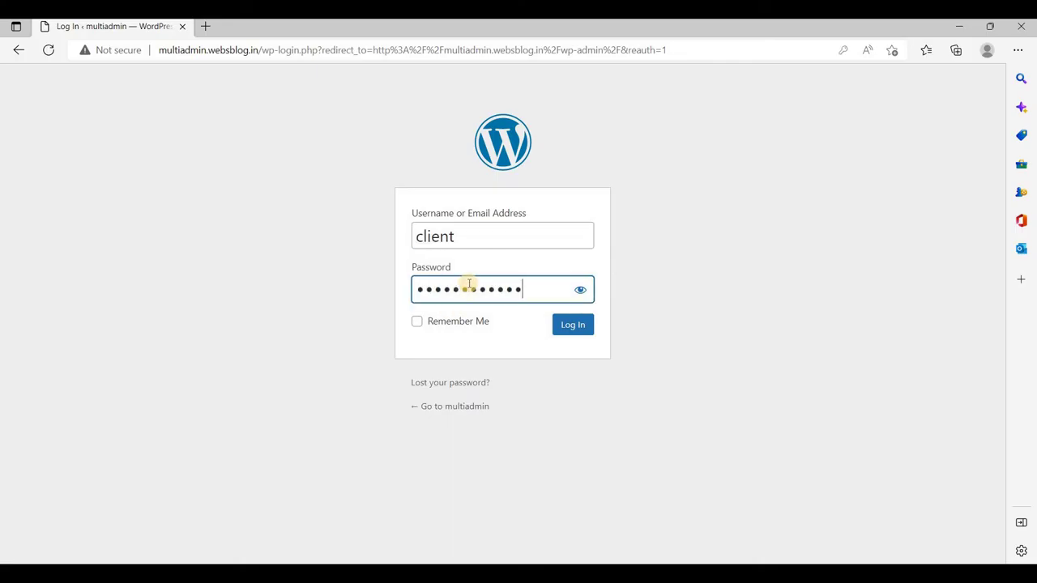
left_click(572, 326)
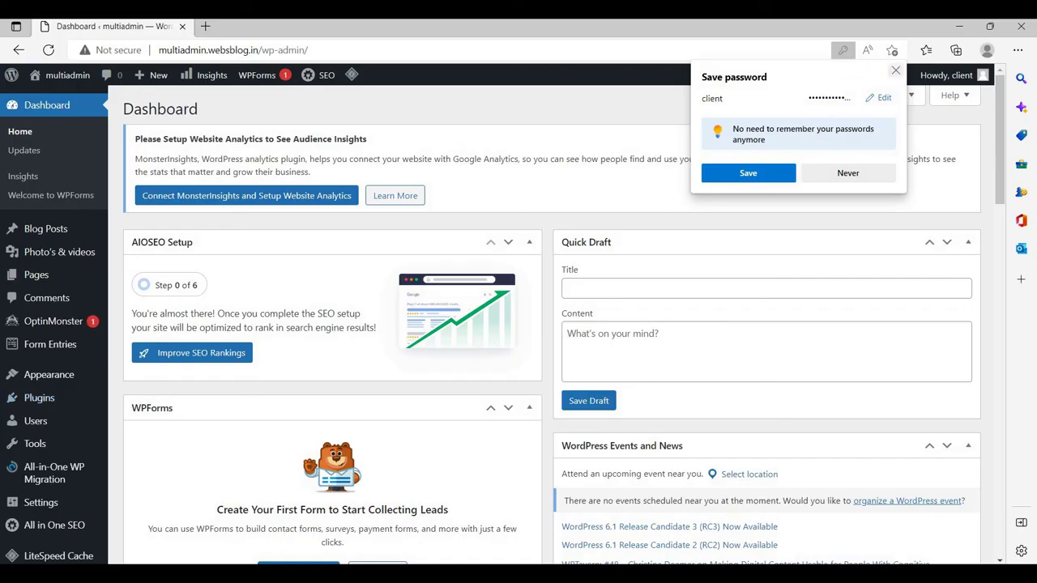
Dismiss Edge's save-password offer, scan the client's dashboard, then go back to Menu Editor Pro
left_click(895, 71)
scroll(220, 269, "down", 7)
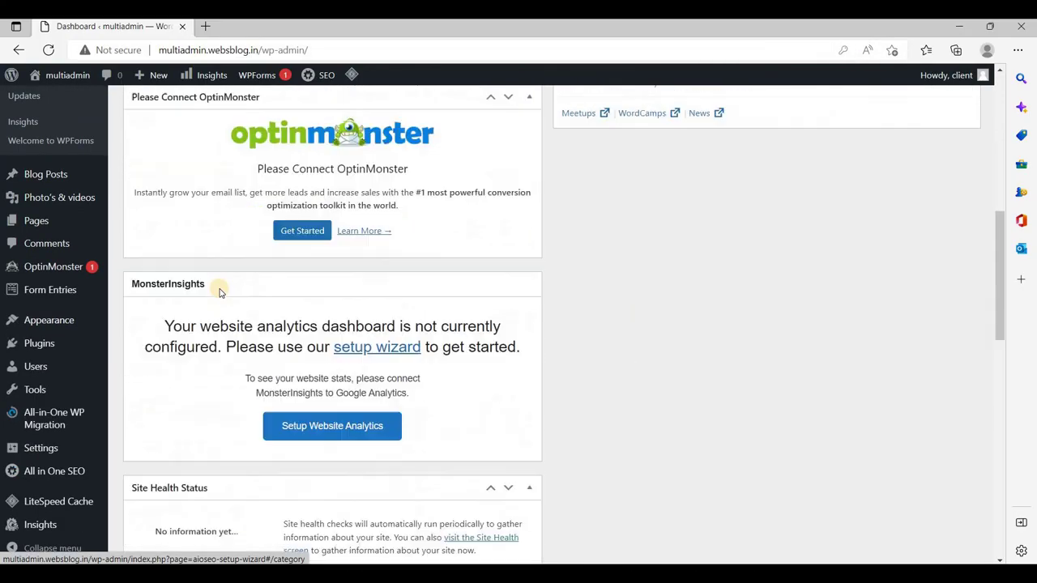
scroll(218, 291, "up", 7)
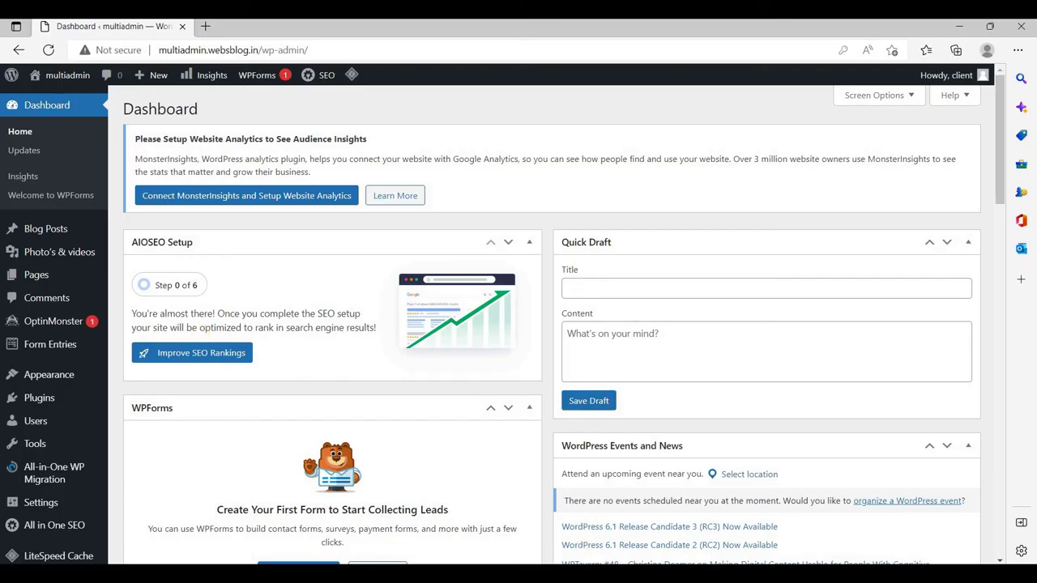
left_click(485, 509)
scroll(335, 306, "down", 3)
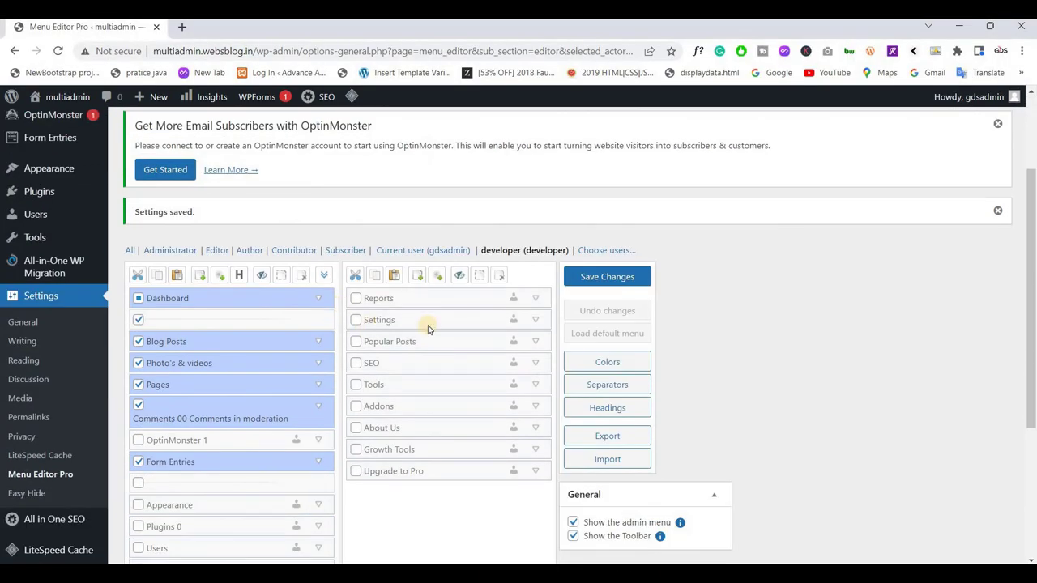
Add 'client' through Choose users, save, and switch the editor to client's menu settings
left_click(588, 252)
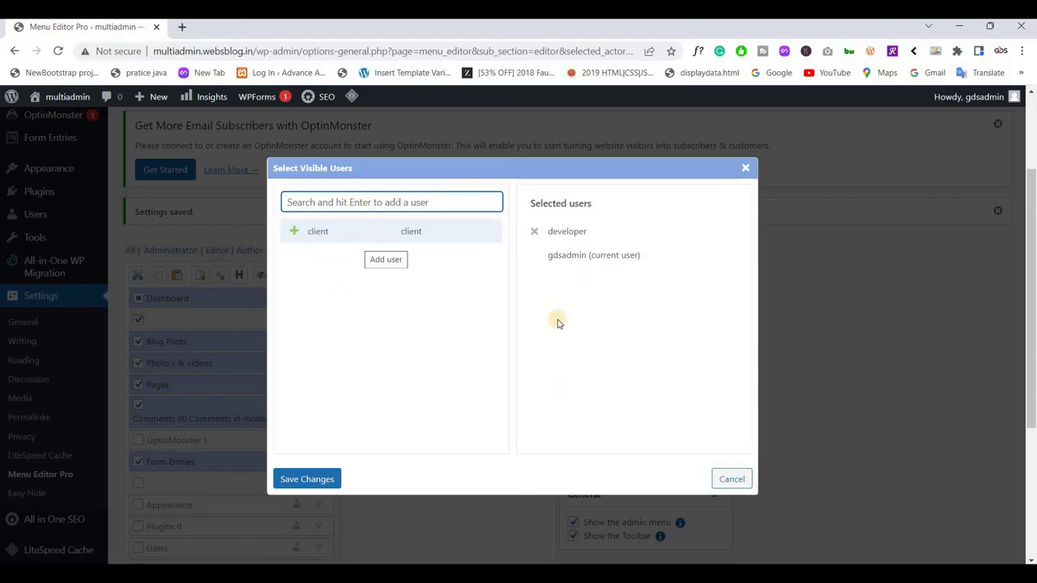
left_click(377, 235)
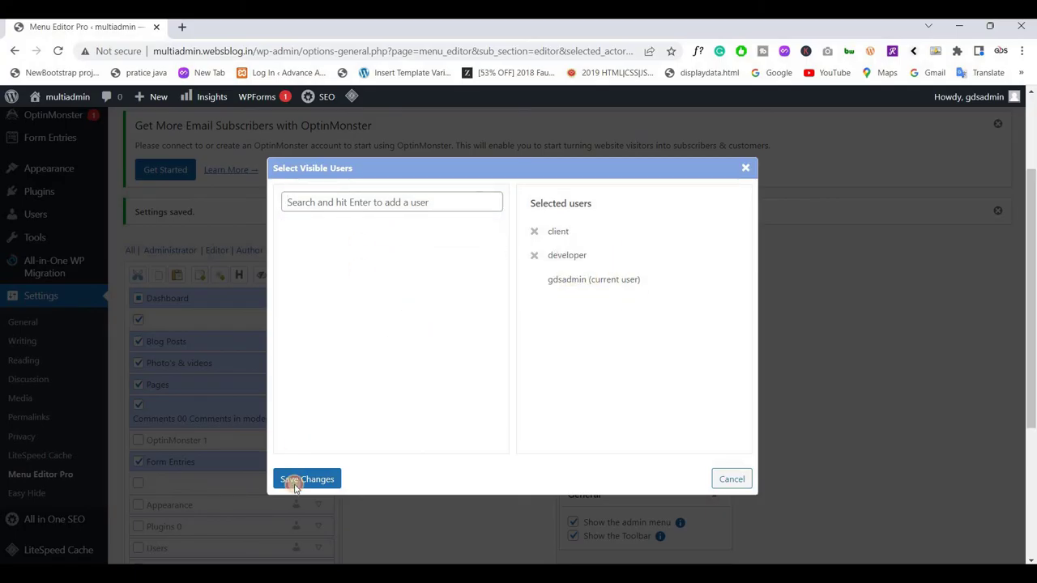
left_click(297, 480)
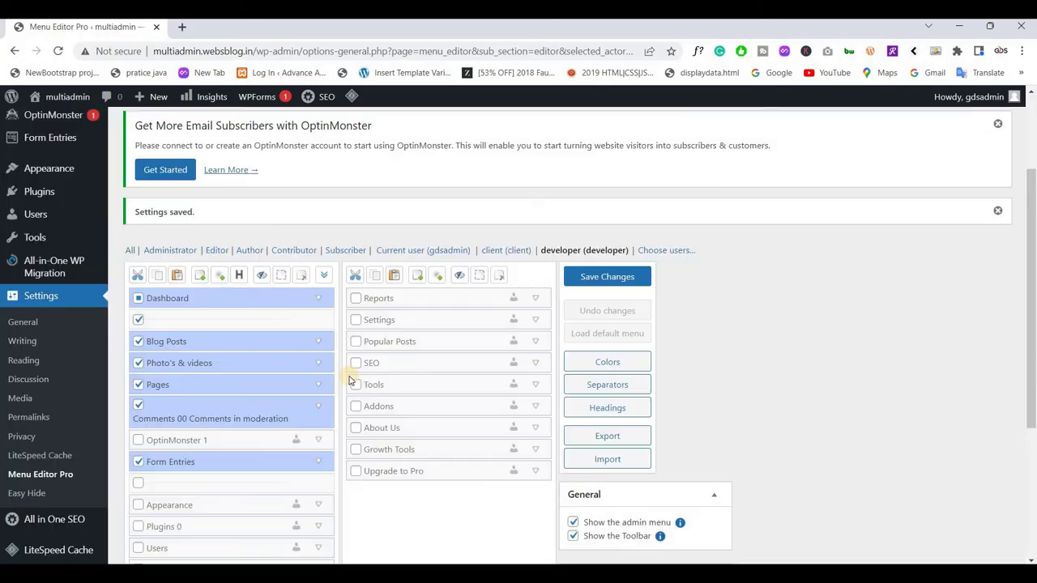
left_click(502, 251)
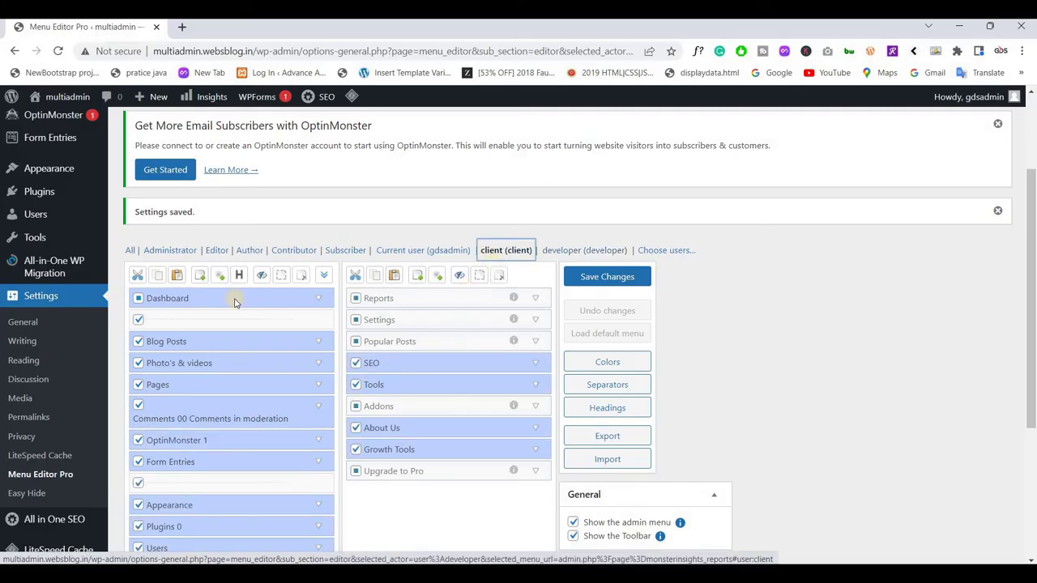
Under Dashboard, hide Updates, Welcome to WPForms and the separators, and show Insights for client
scroll(238, 295, "down", 2)
scroll(243, 301, "up", 3)
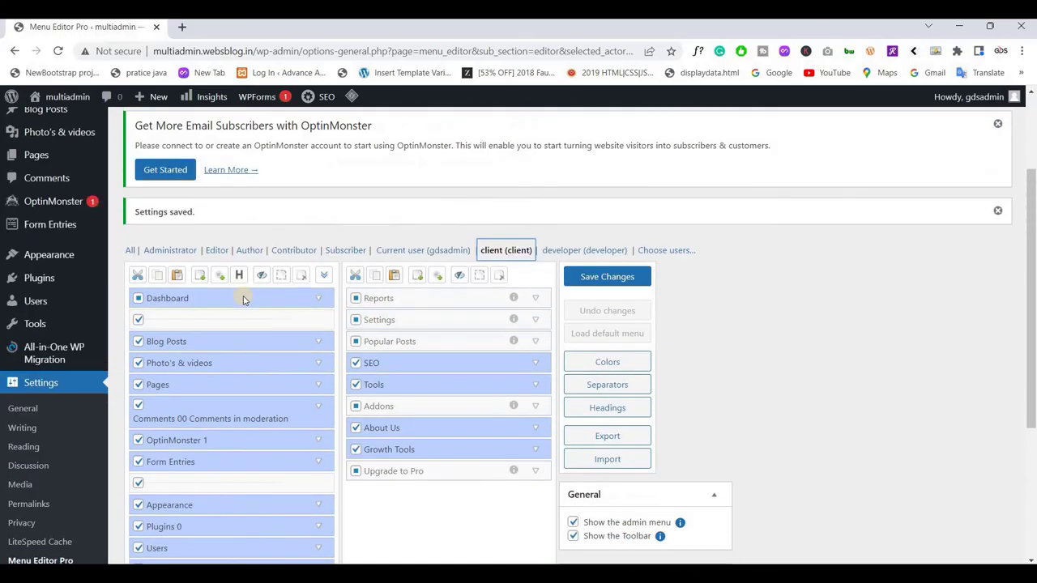
scroll(247, 301, "down", 3)
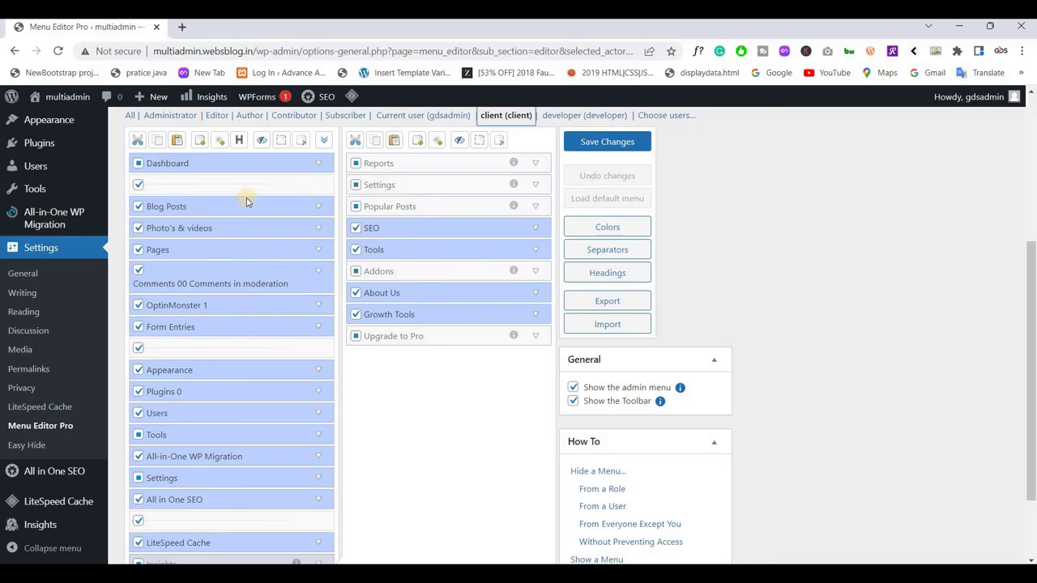
left_click(241, 173)
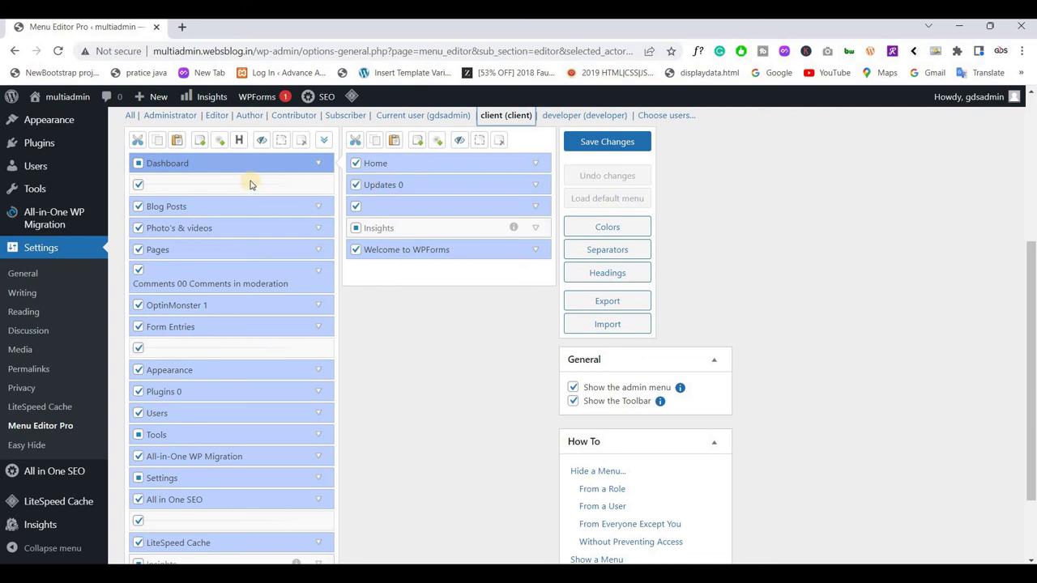
left_click(356, 185)
left_click(356, 206)
left_click(356, 227)
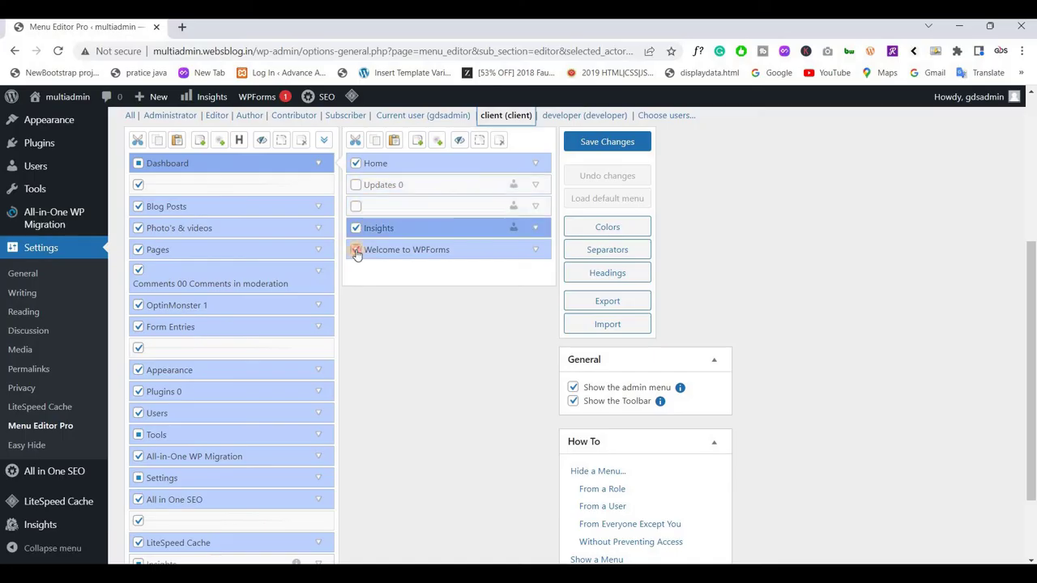
left_click(356, 251)
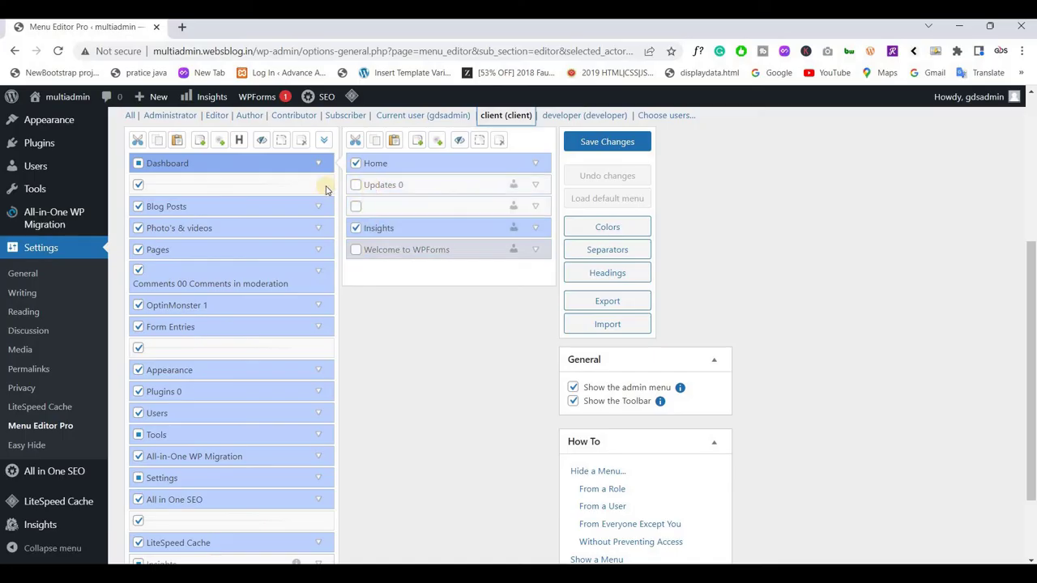
left_click(139, 187)
left_click(201, 165)
Hide Add New, Categories and Tags under Blog Posts, leaving only All Posts
left_click(201, 205)
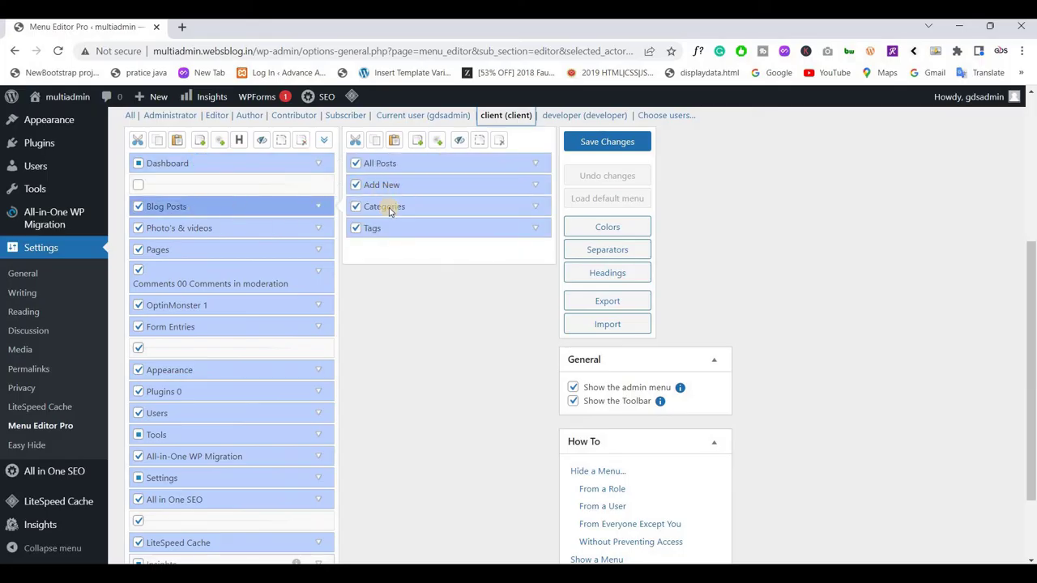
left_click(355, 185)
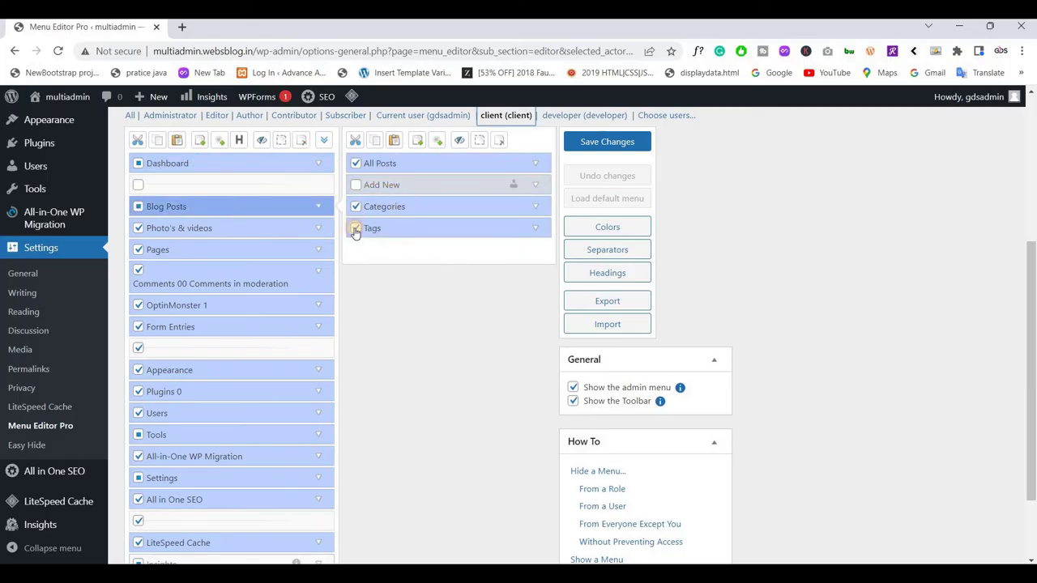
left_click(355, 206)
left_click(356, 229)
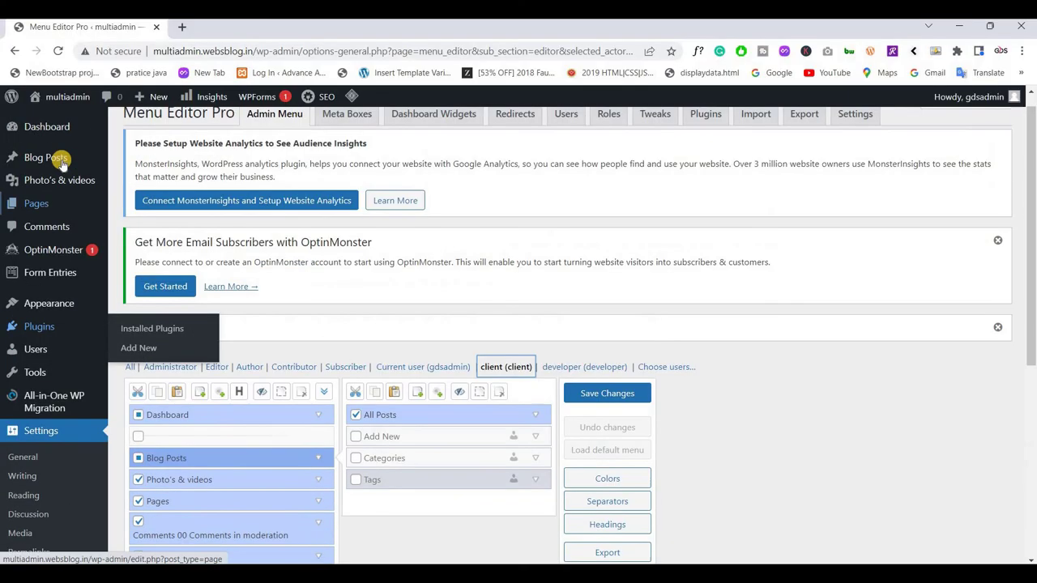
mouse_move(48, 158)
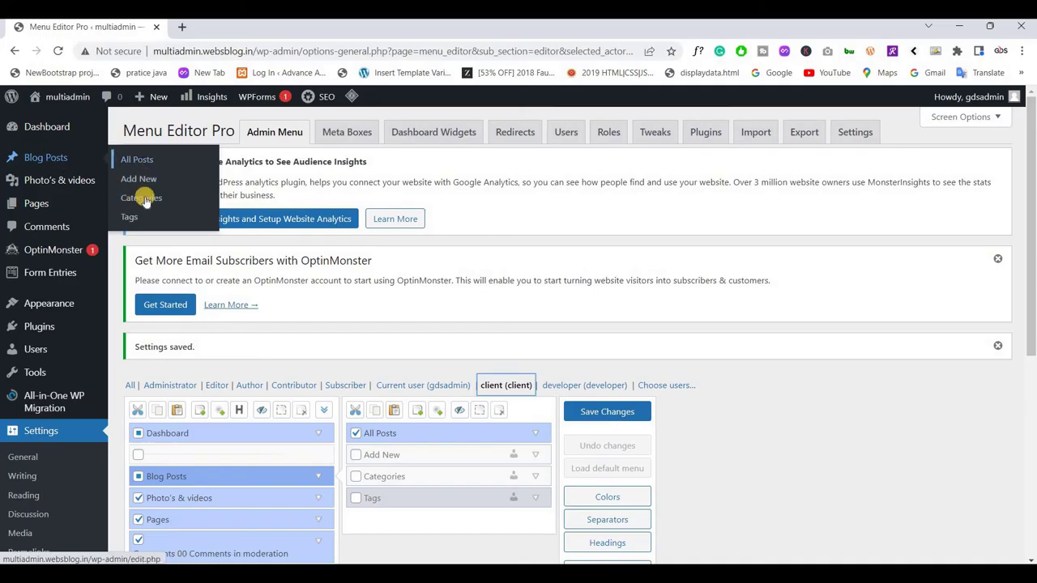
Hide the Pages, Comments, OptinMonster, Appearance, Plugins, Users, Tools, Settings, SEO, cache and Insights menus
scroll(243, 267, "down", 3)
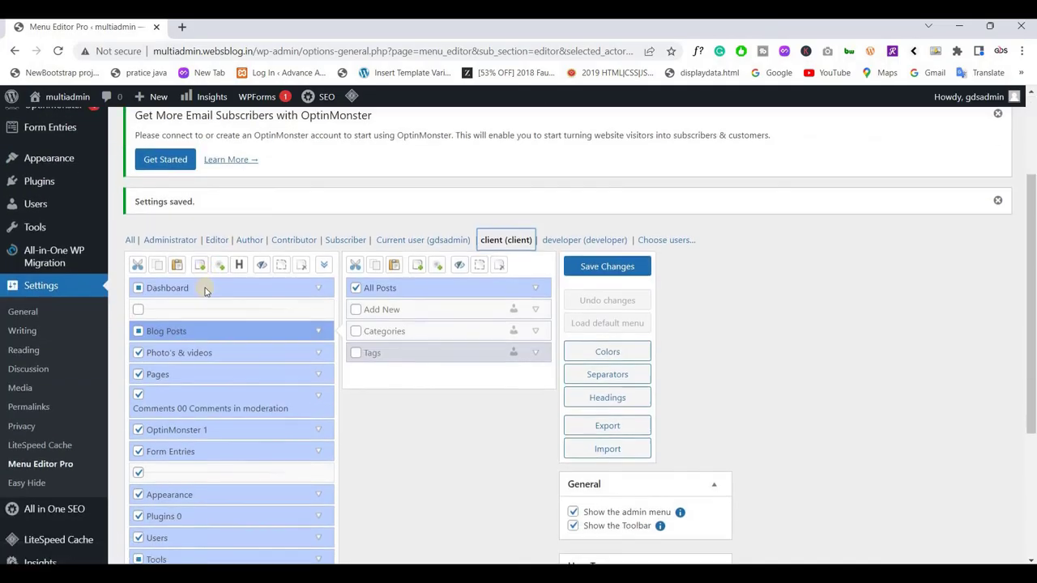
left_click(206, 295)
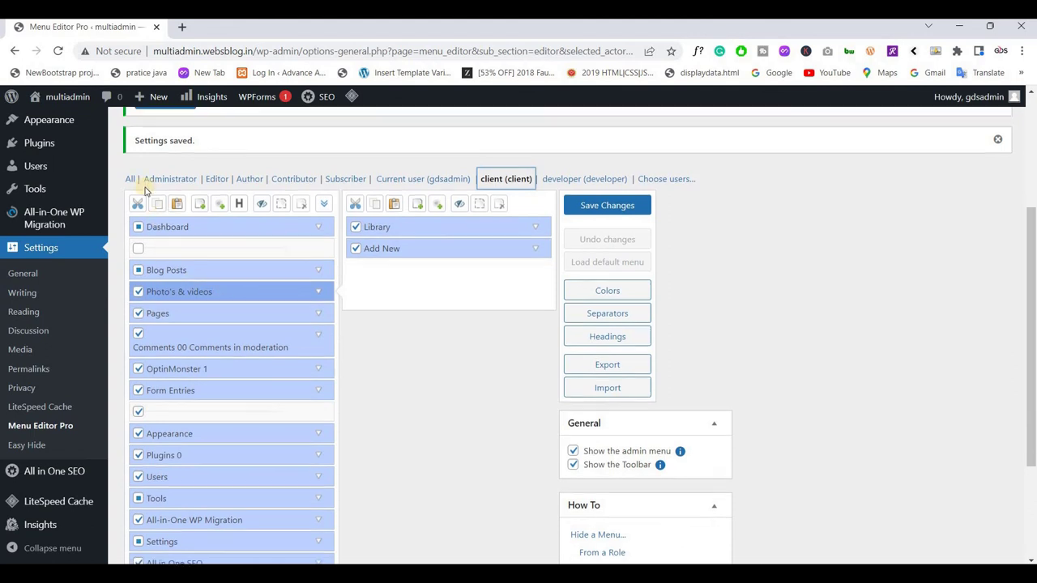
scroll(139, 187, "down", 2)
left_click(138, 183)
left_click(138, 203)
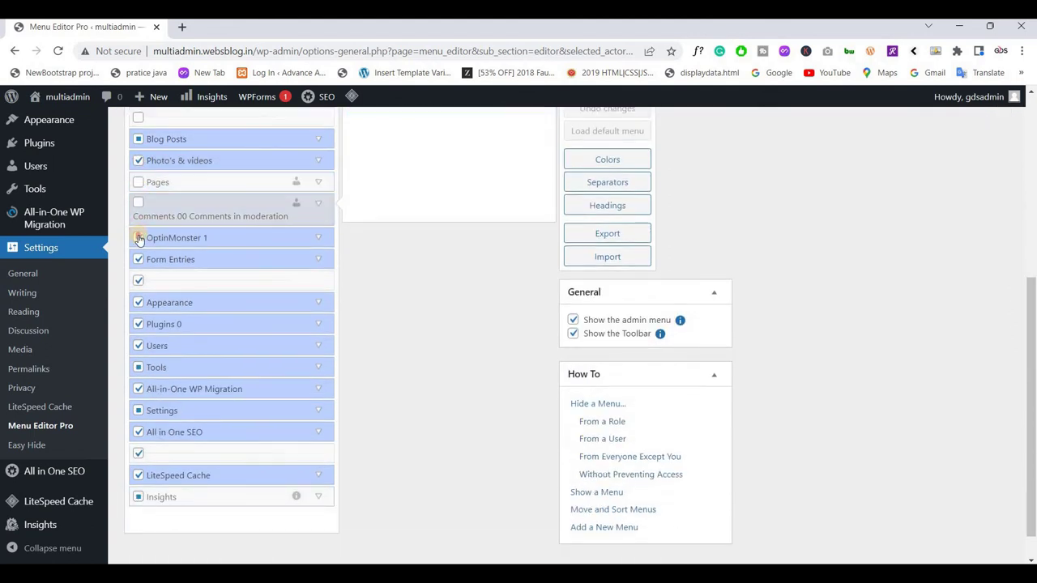
left_click(138, 237)
left_click(138, 280)
left_click(137, 302)
left_click(138, 324)
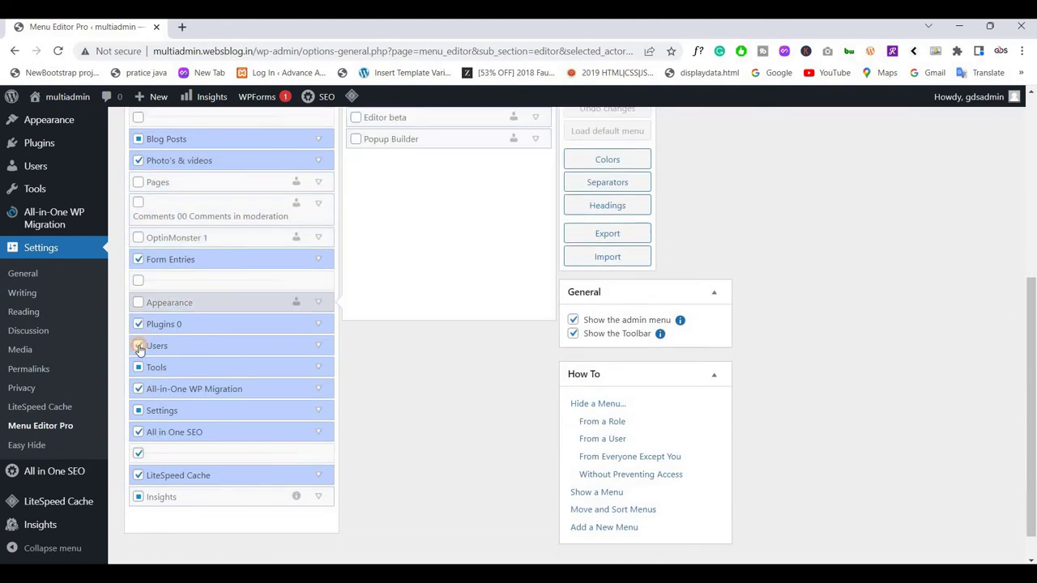
left_click(138, 345)
left_click(138, 390)
left_click(138, 367)
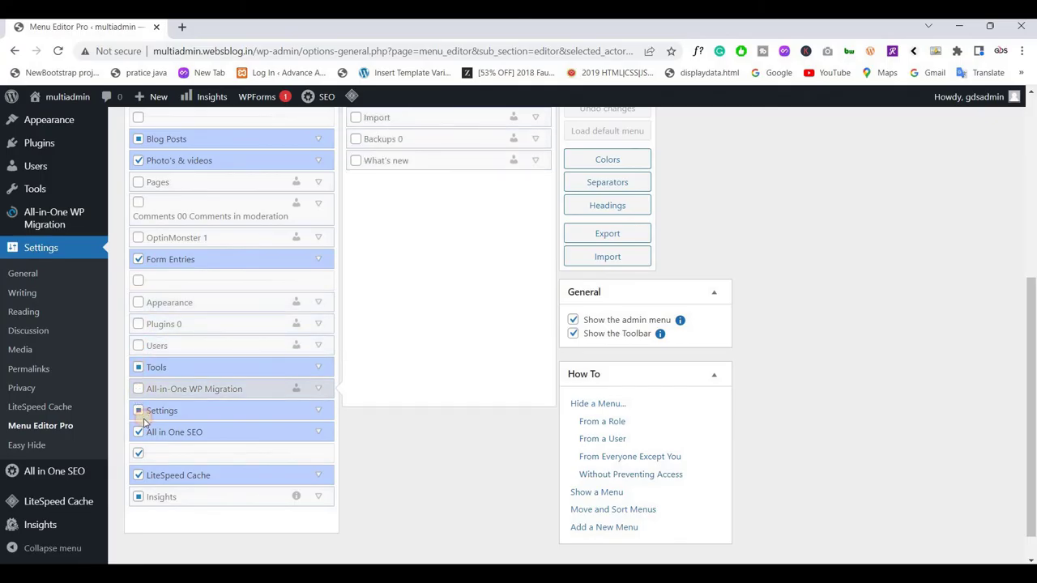
left_click(138, 409)
left_click(138, 432)
left_click(138, 454)
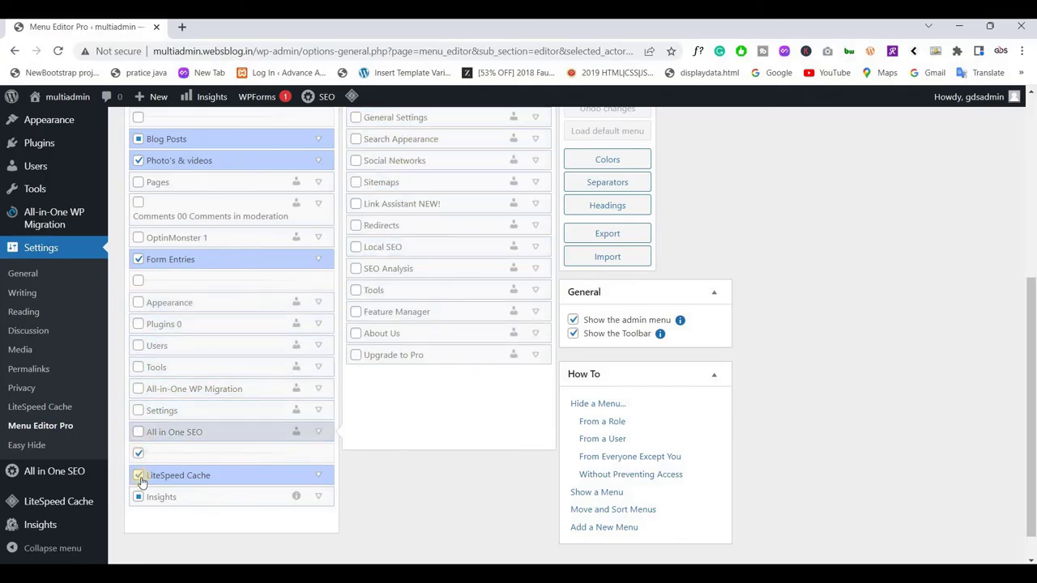
left_click(138, 498)
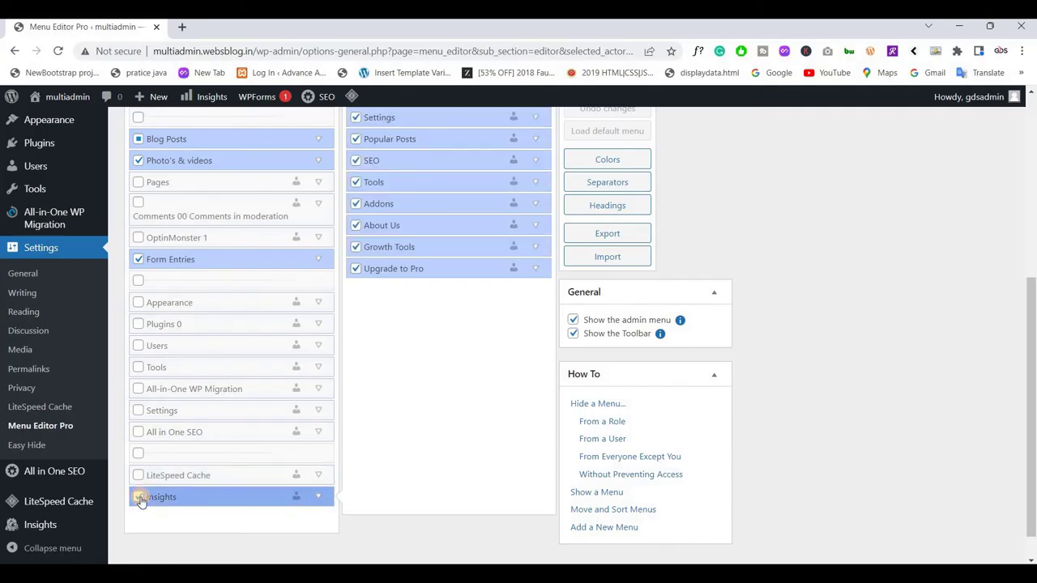
left_click(138, 497)
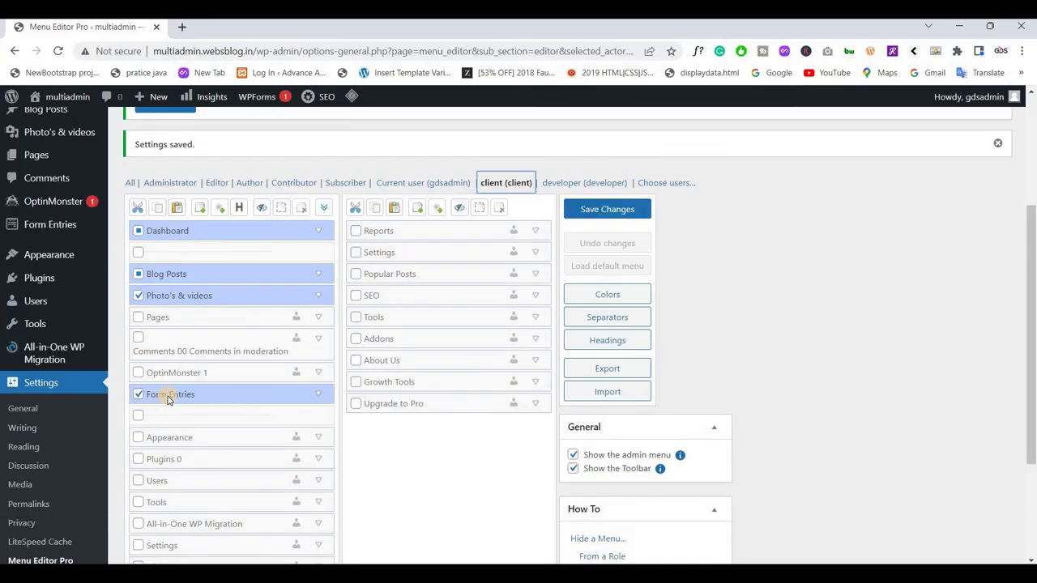
Under Form Entries, hide every submenu item except Entries
left_click(167, 397)
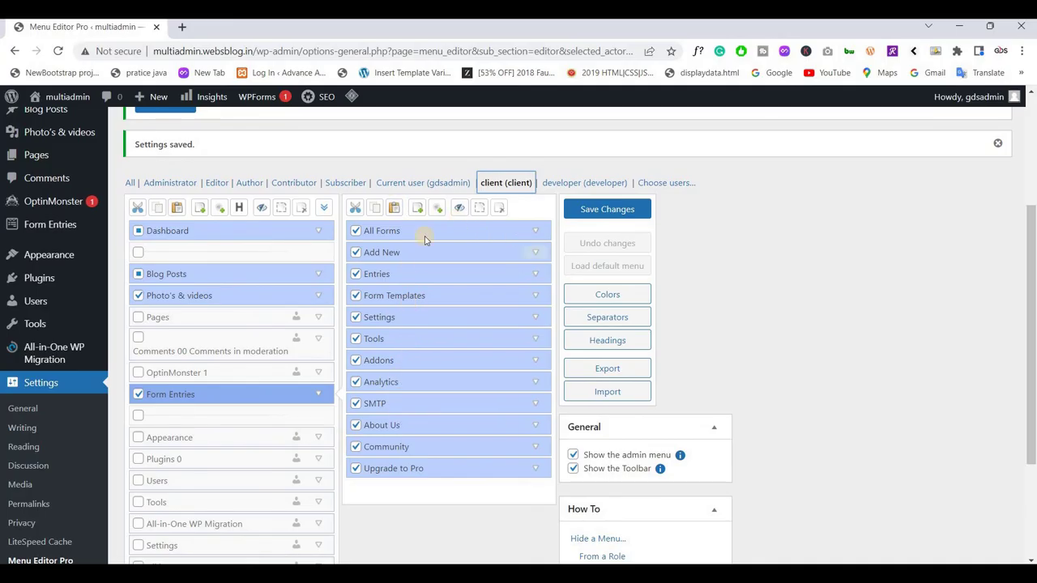
left_click(355, 231)
left_click(356, 252)
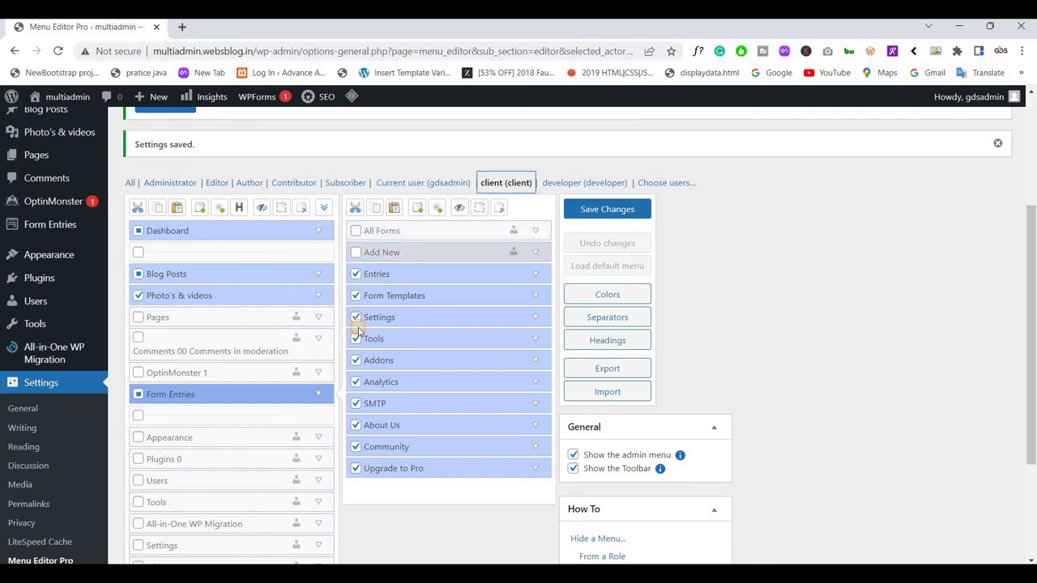
left_click(356, 295)
left_click(355, 316)
left_click(355, 339)
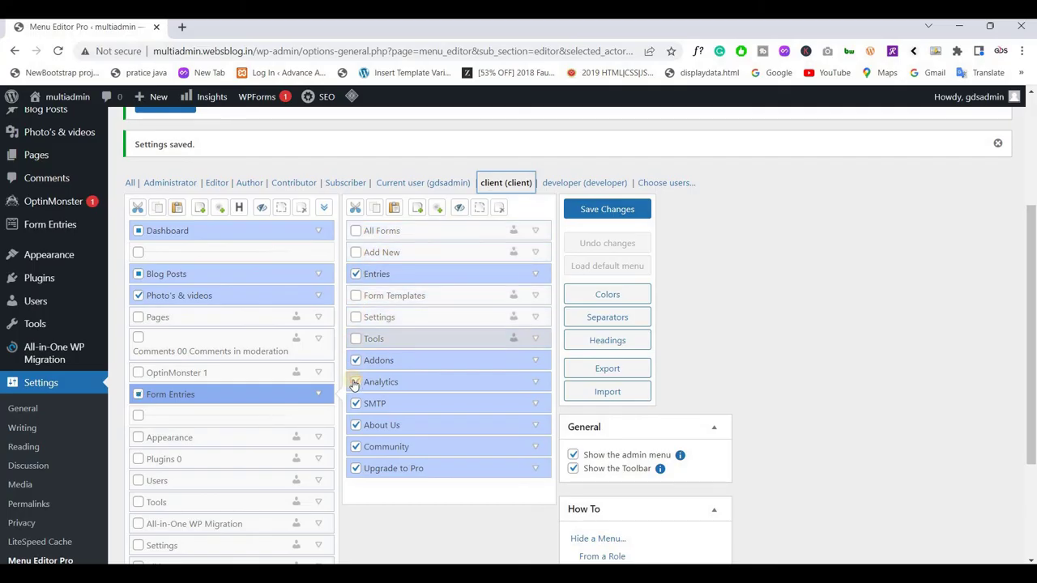
left_click(356, 382)
left_click(356, 403)
left_click(356, 426)
left_click(356, 469)
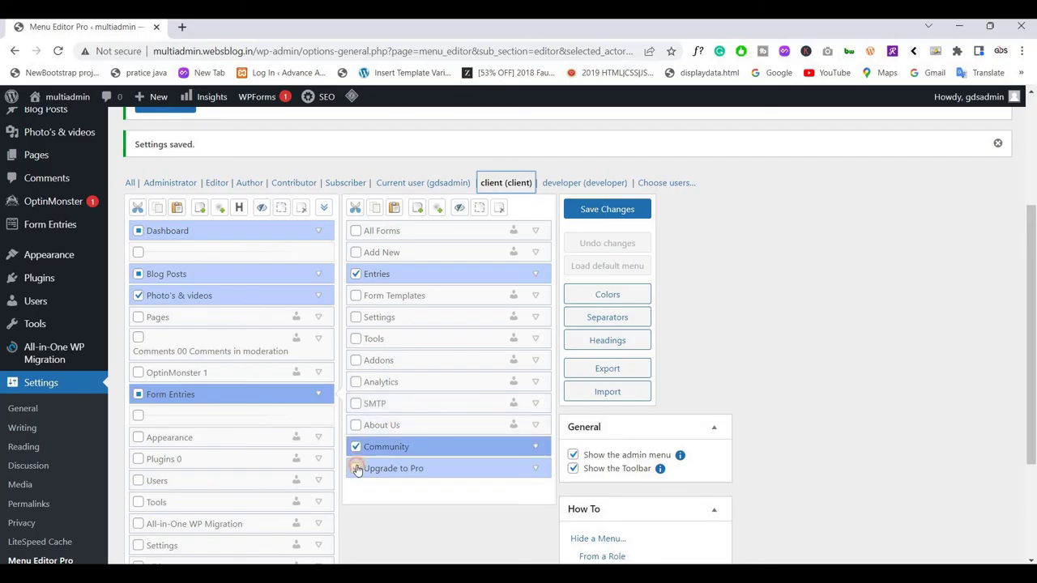
left_click(356, 446)
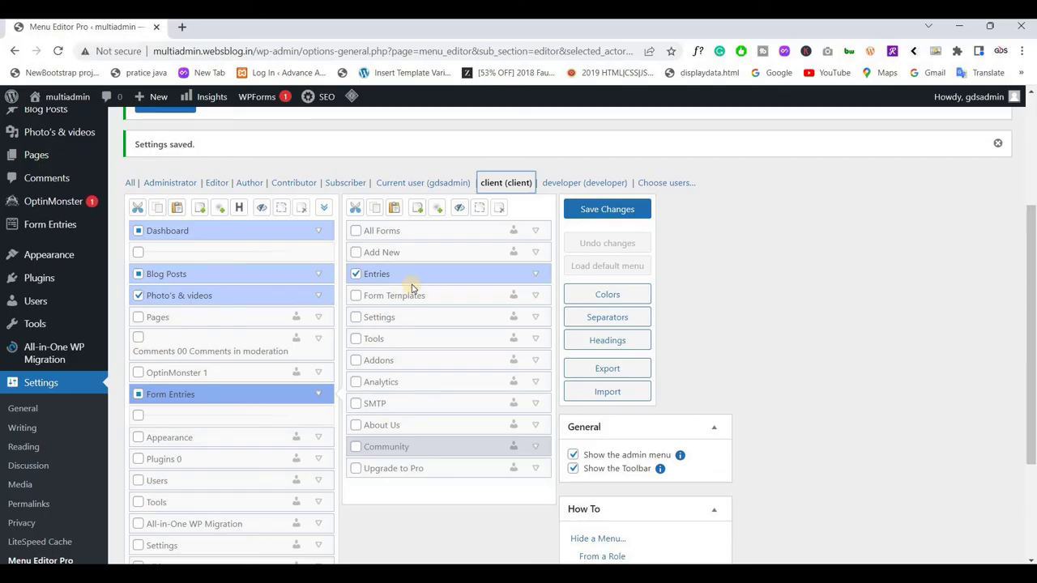
Save the client's menu restrictions
scroll(411, 284, "down", 3)
scroll(567, 251, "up", 4)
left_click(584, 243)
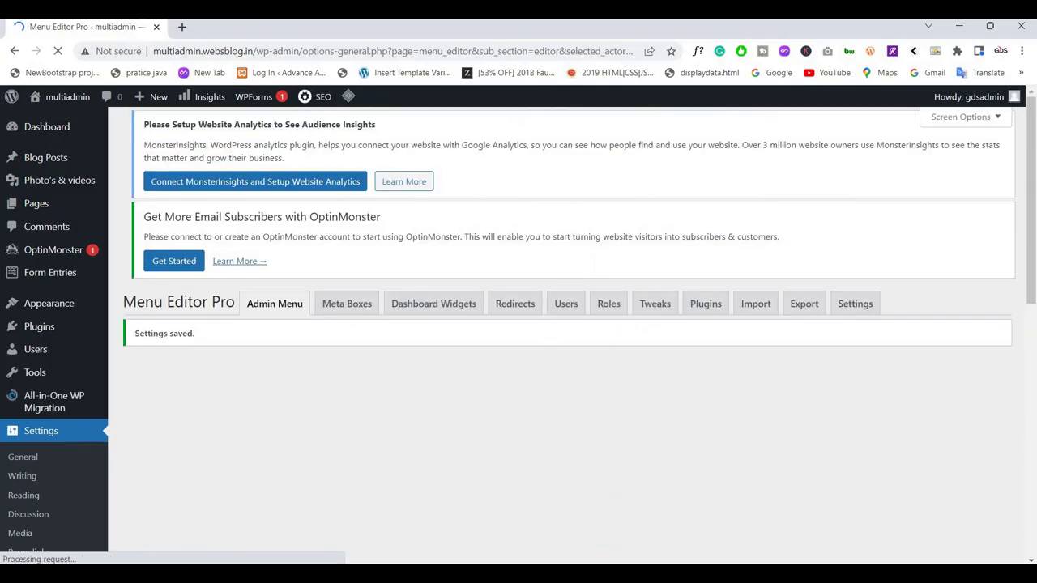
Reload the client's dashboard in Edge to see the trimmed sidebar
mouse_move(591, 582)
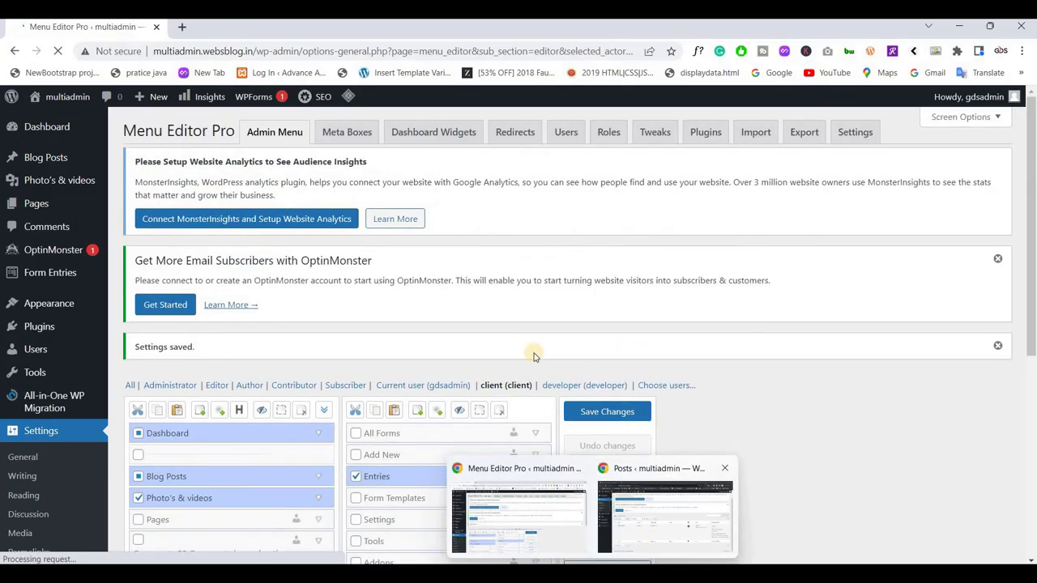
key("alt+Tab")
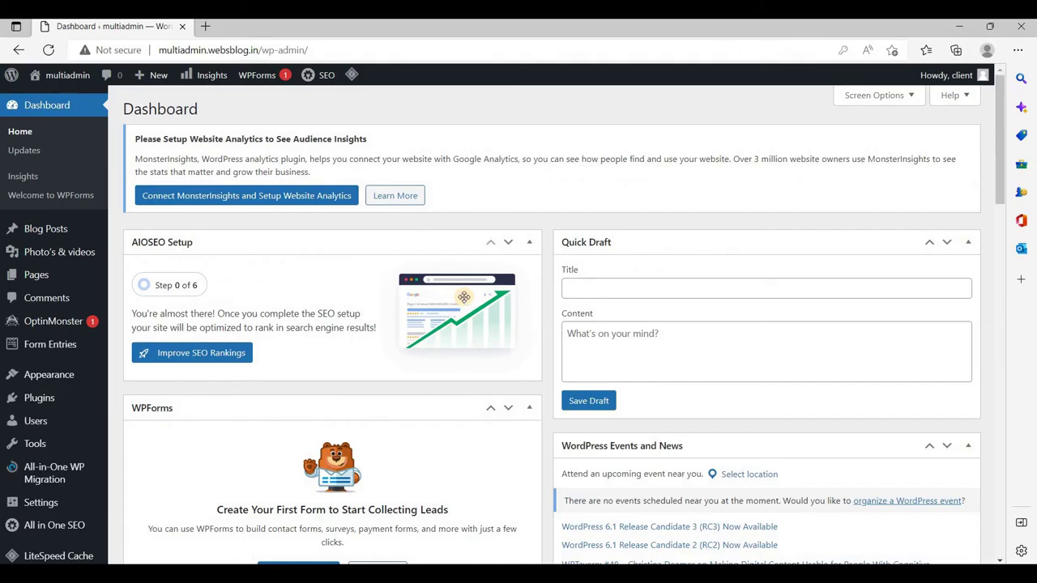
scroll(454, 283, "down", 6)
scroll(453, 283, "up", 6)
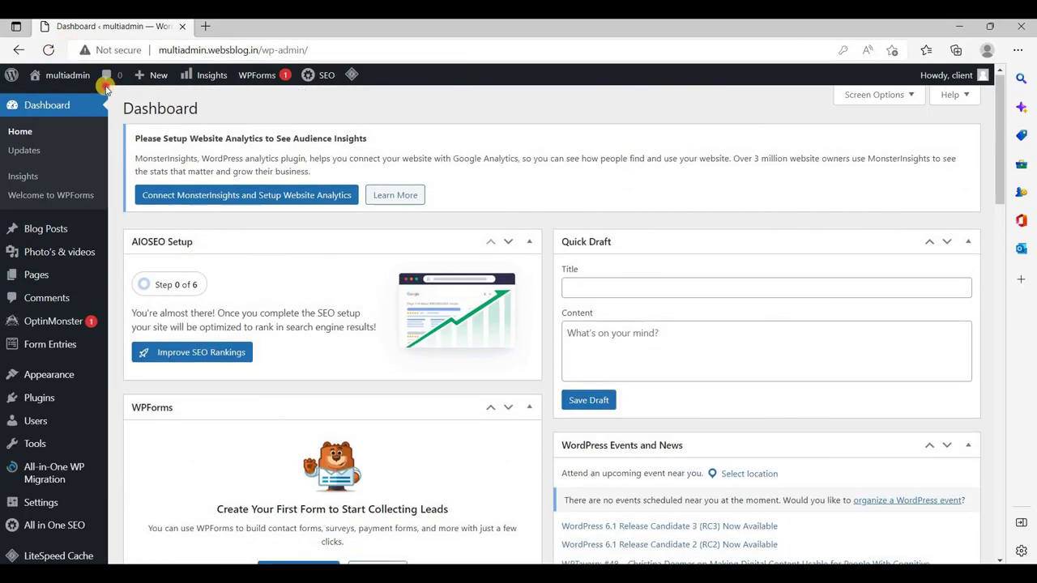
key("F5")
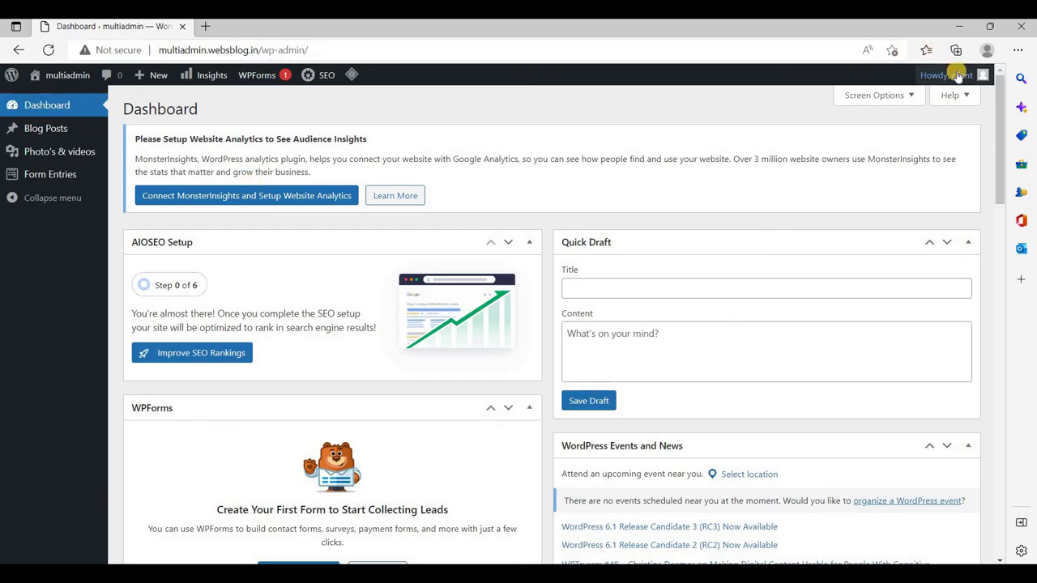
Open Blog Posts and try Add New, which returns a permissions error
mouse_move(958, 75)
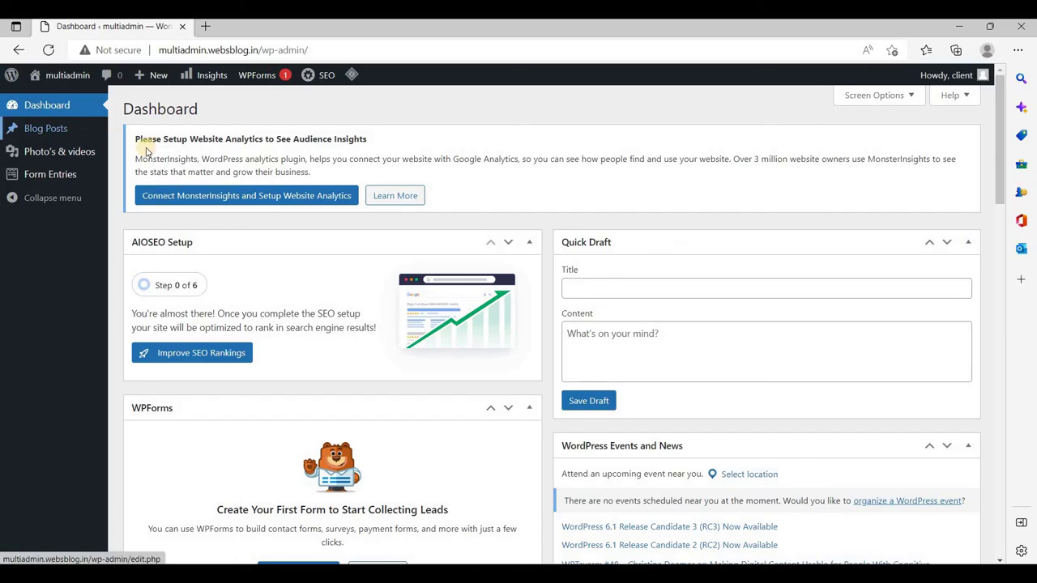
left_click(48, 135)
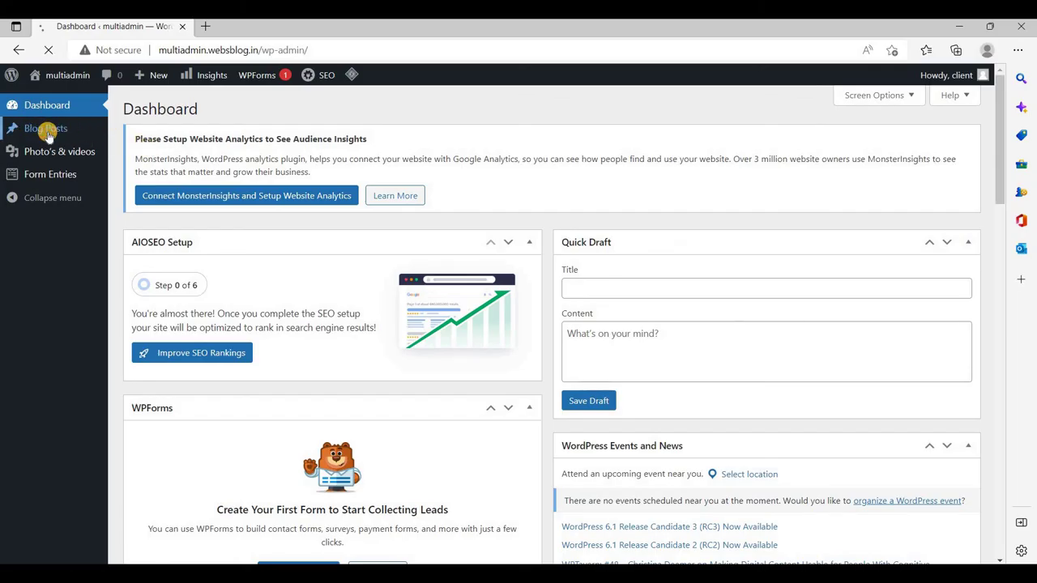
scroll(405, 413, "down", 2)
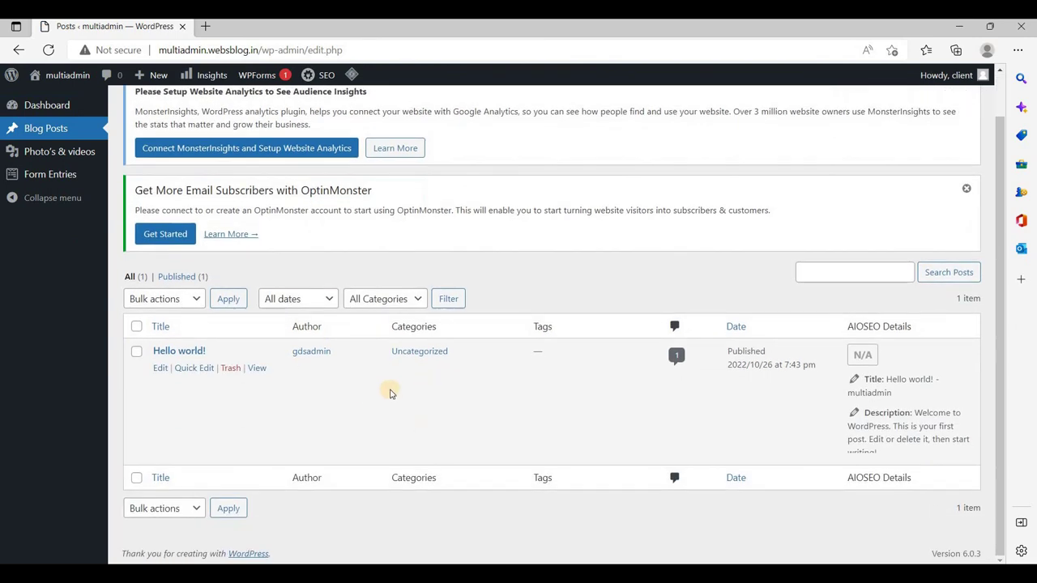
scroll(389, 393, "up", 2)
left_click(192, 107)
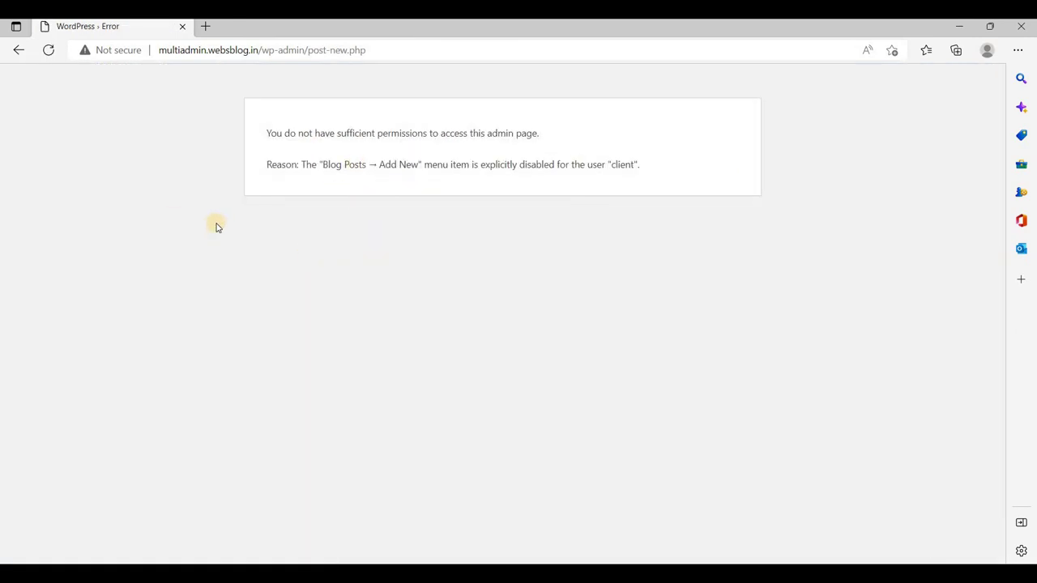
Capture a screenshot of the permissions error and mark it with an arrow
key("Print")
left_click_drag(211, 107, 780, 238)
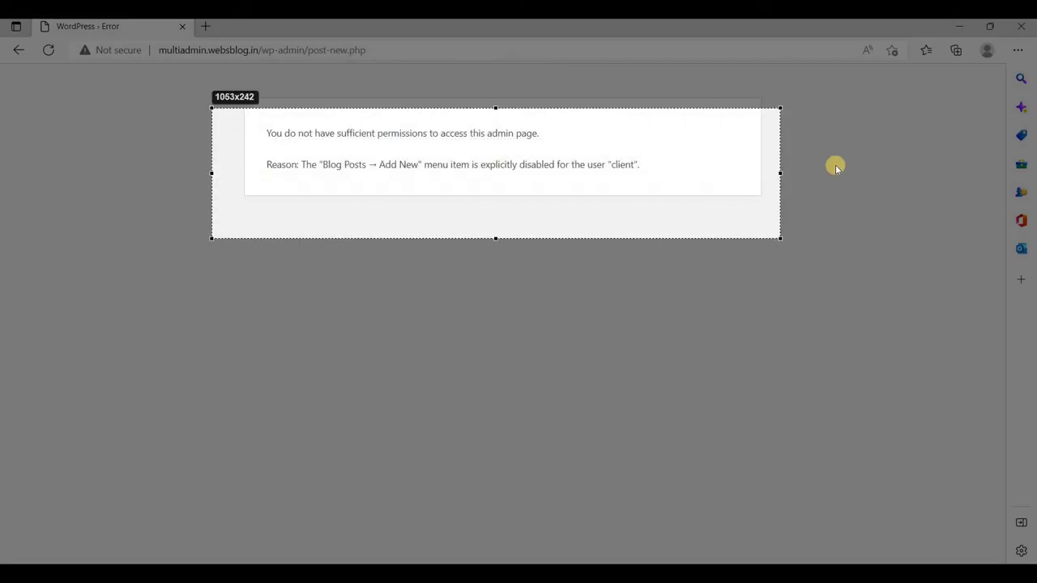
left_click(794, 166)
left_click_drag(689, 132, 567, 133)
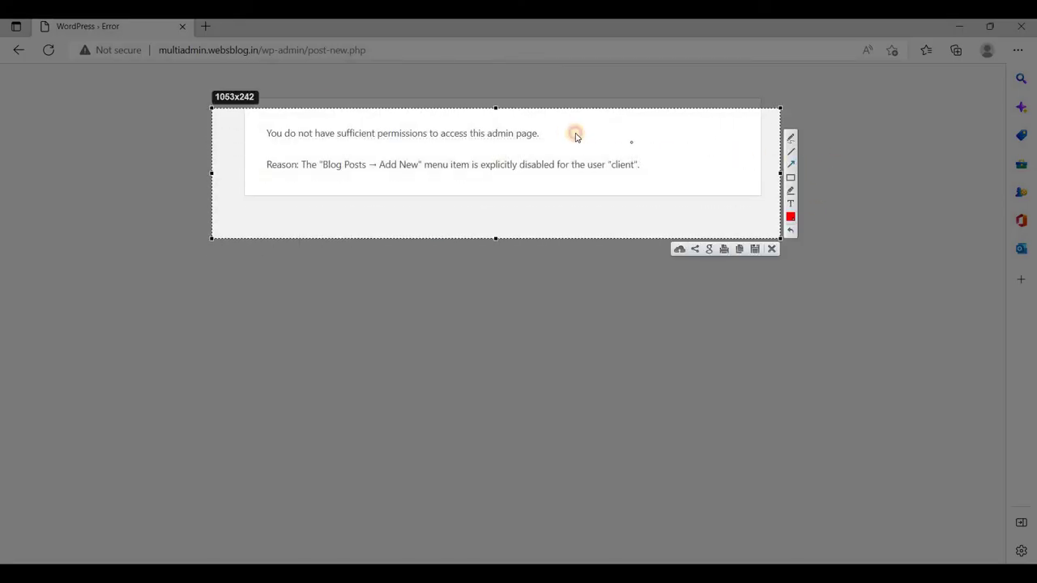
left_click(454, 177)
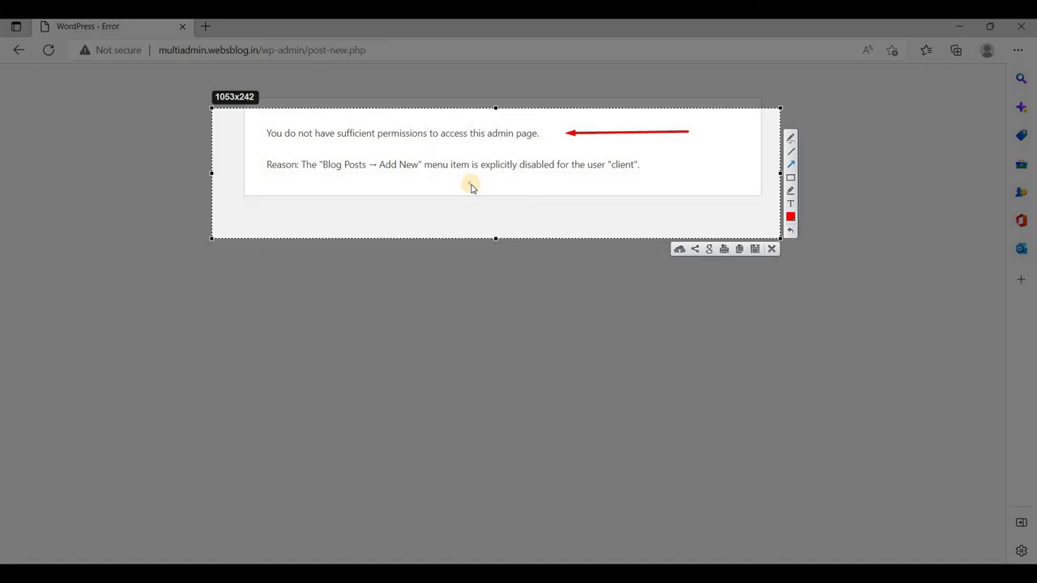
left_click(771, 249)
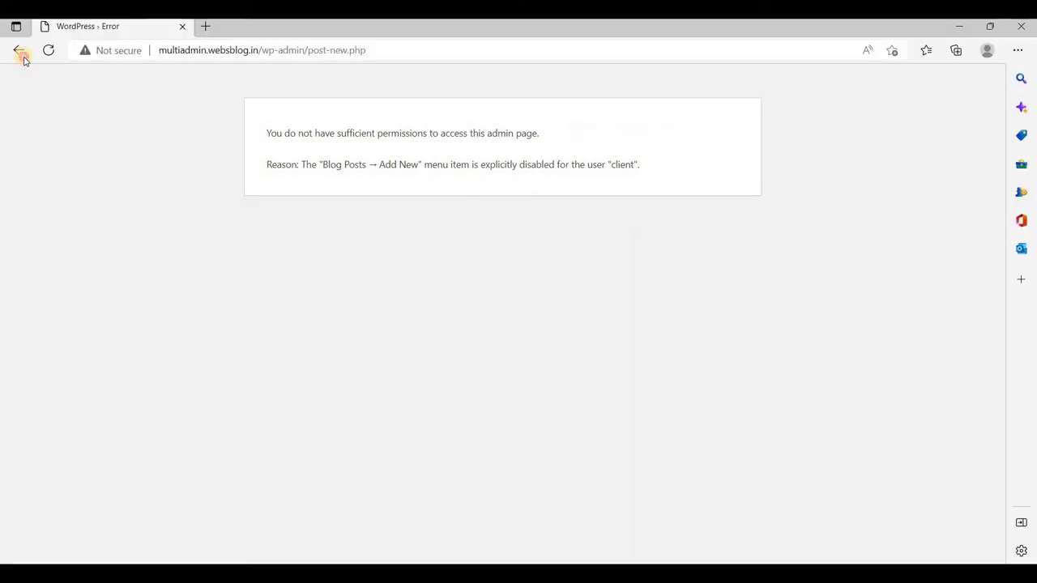
Go back, open Photo's & videos, then the Form Entries list, and return to the admin window
left_click(23, 56)
left_click(75, 159)
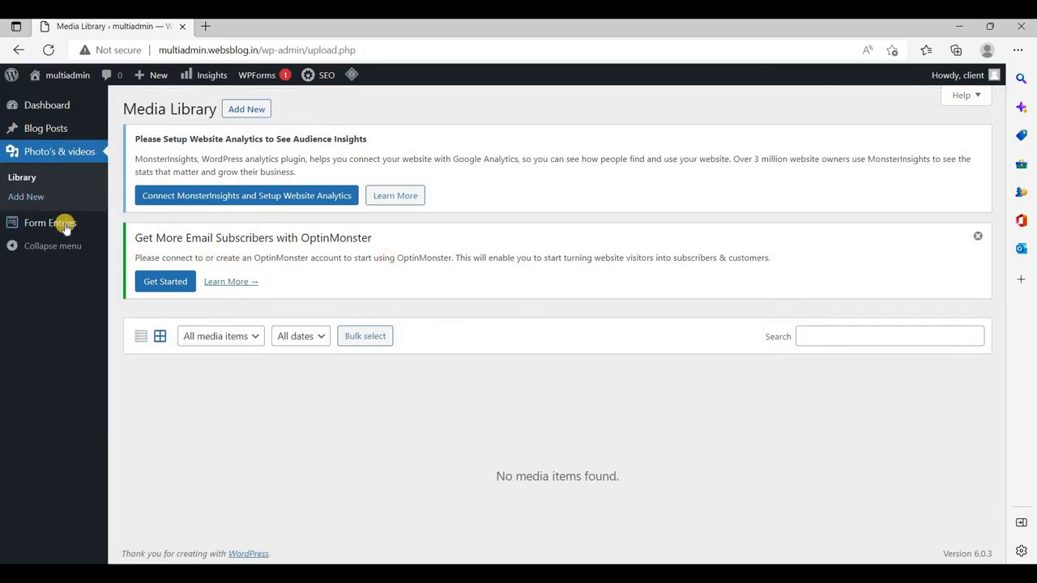
mouse_move(65, 226)
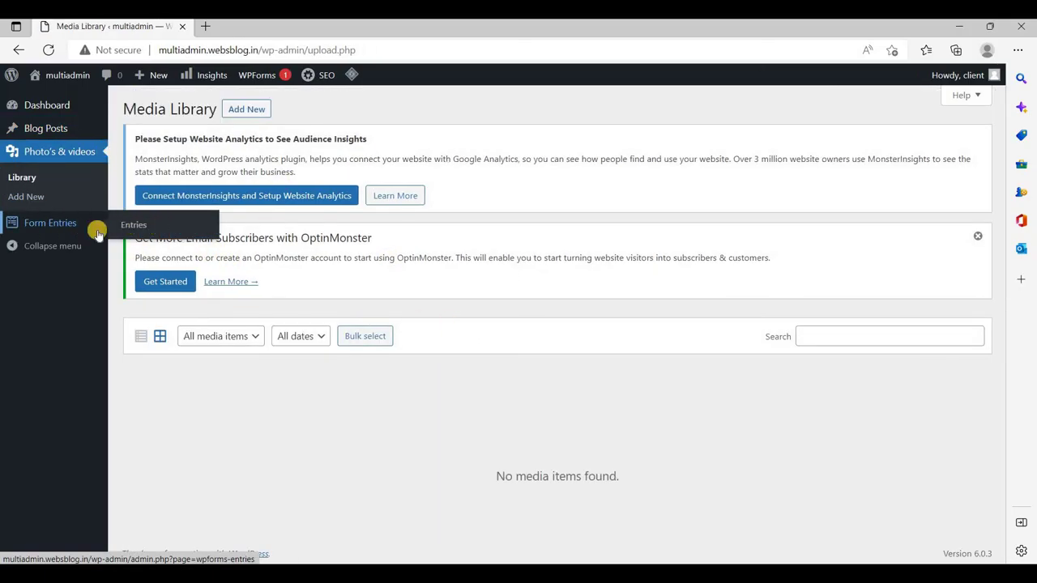
left_click(131, 232)
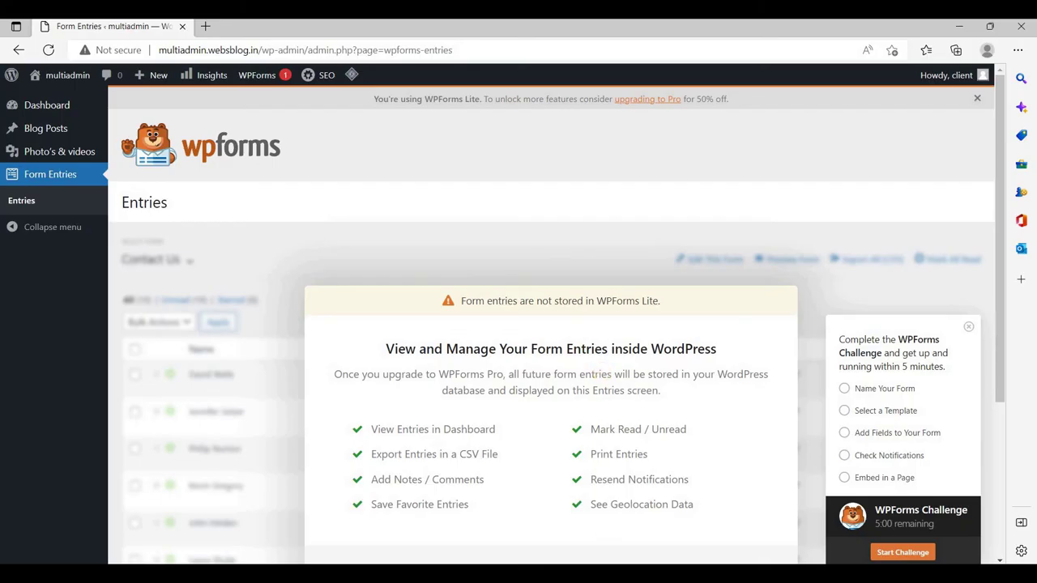
key("alt+Tab")
Allow the Appearance menu for client, save, and reload Edge to confirm it appears
scroll(366, 346, "down", 4)
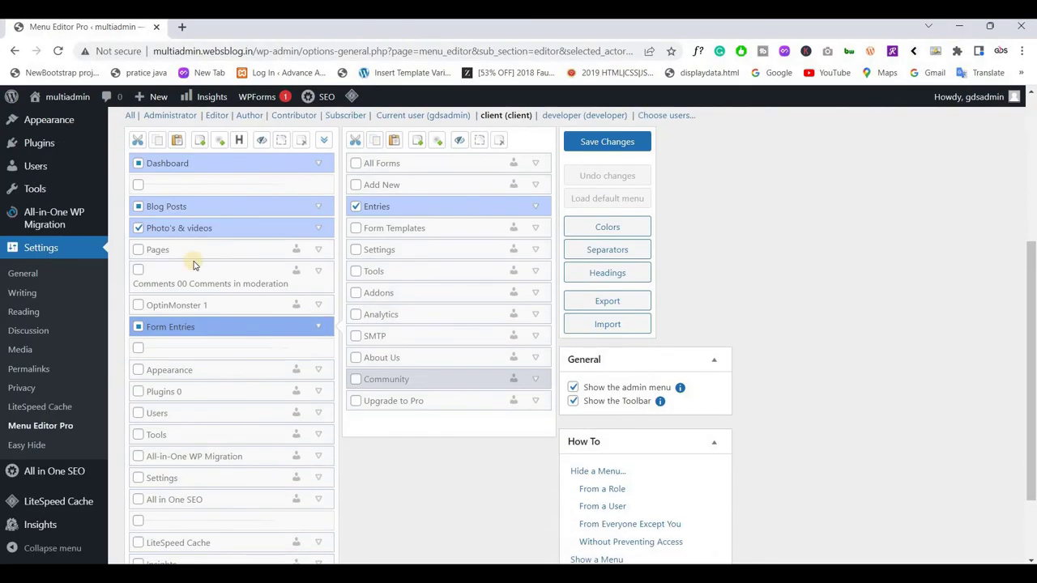
scroll(557, 362, "up", 3)
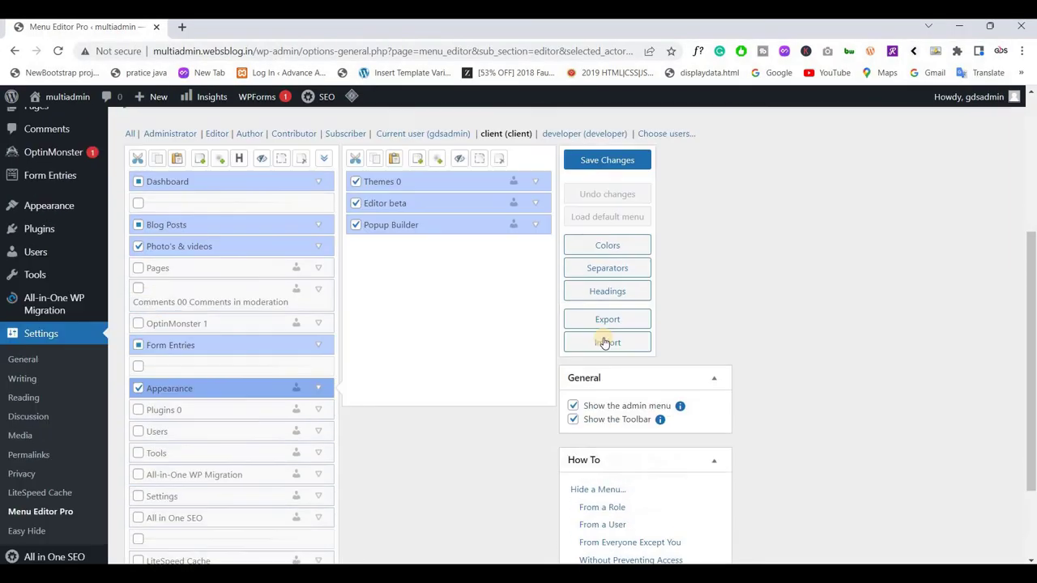
left_click(600, 343)
key("alt+Tab")
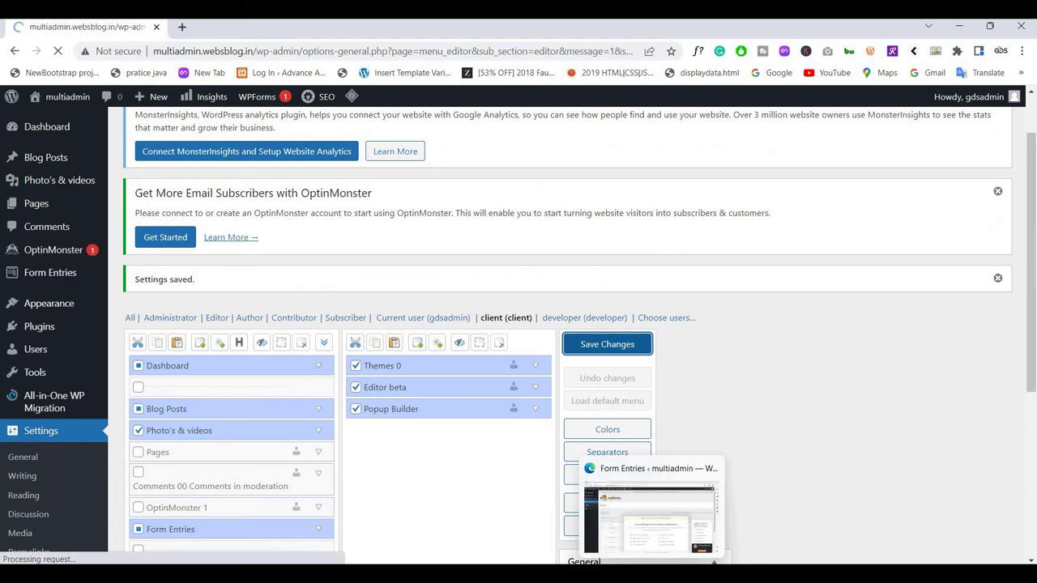
key("F5")
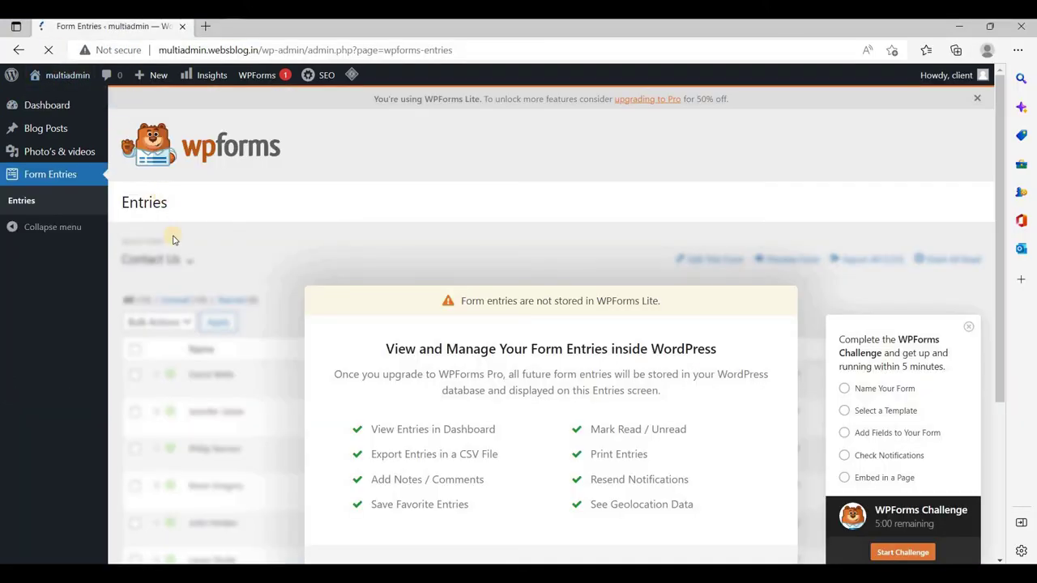
mouse_move(42, 228)
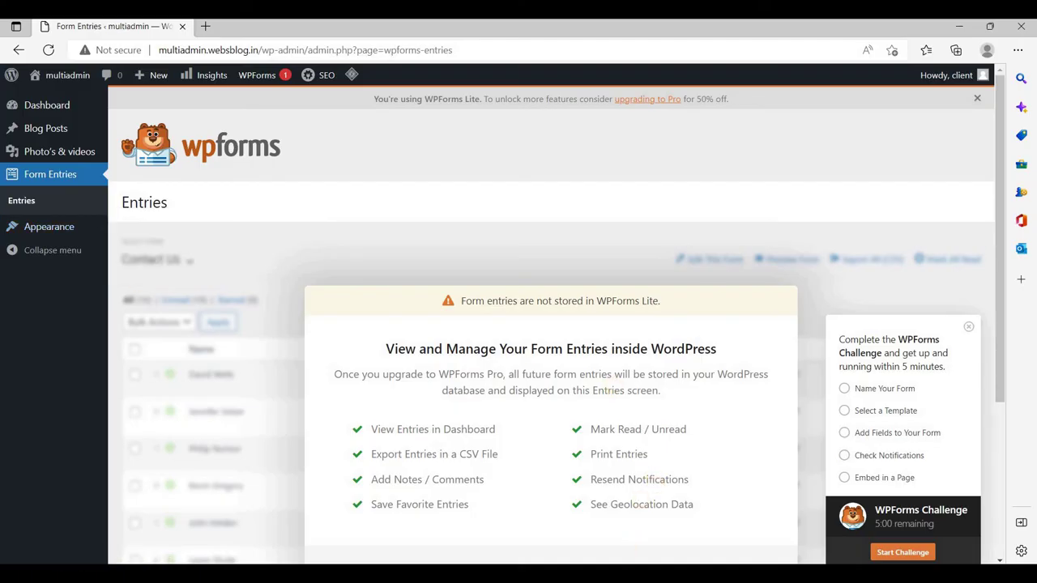
Hide Appearance again, save, and reload the client's session to confirm it disappears
key("alt+Tab")
scroll(179, 317, "down", 5)
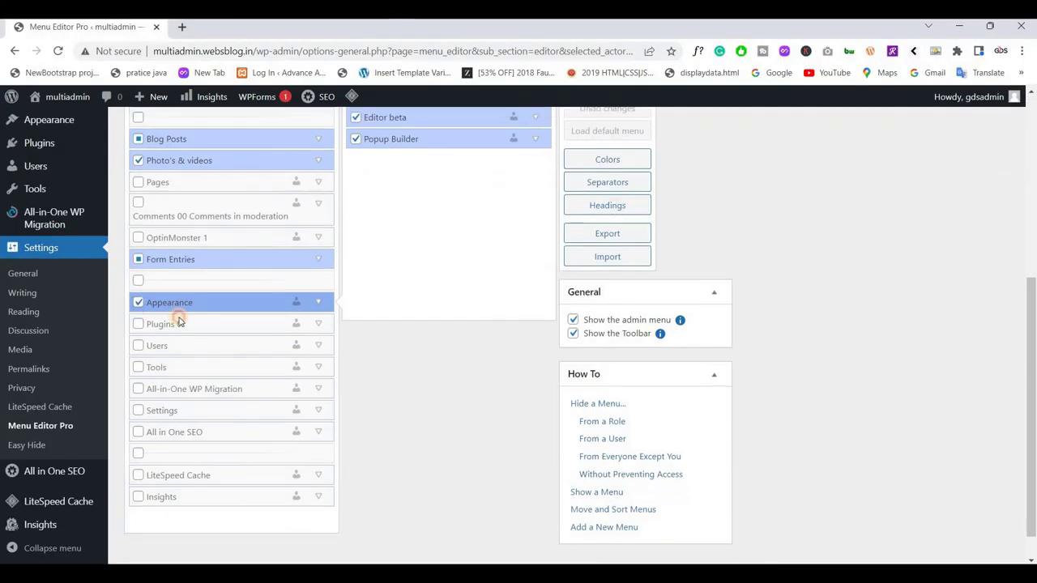
scroll(577, 291, "up", 3)
left_click(589, 275)
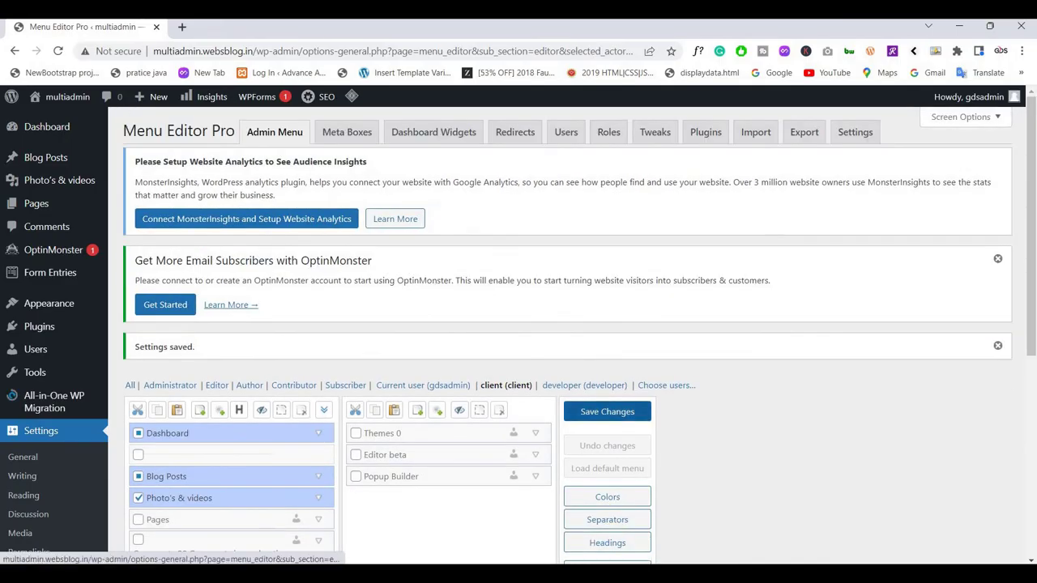
key("alt+Tab")
key("F5")
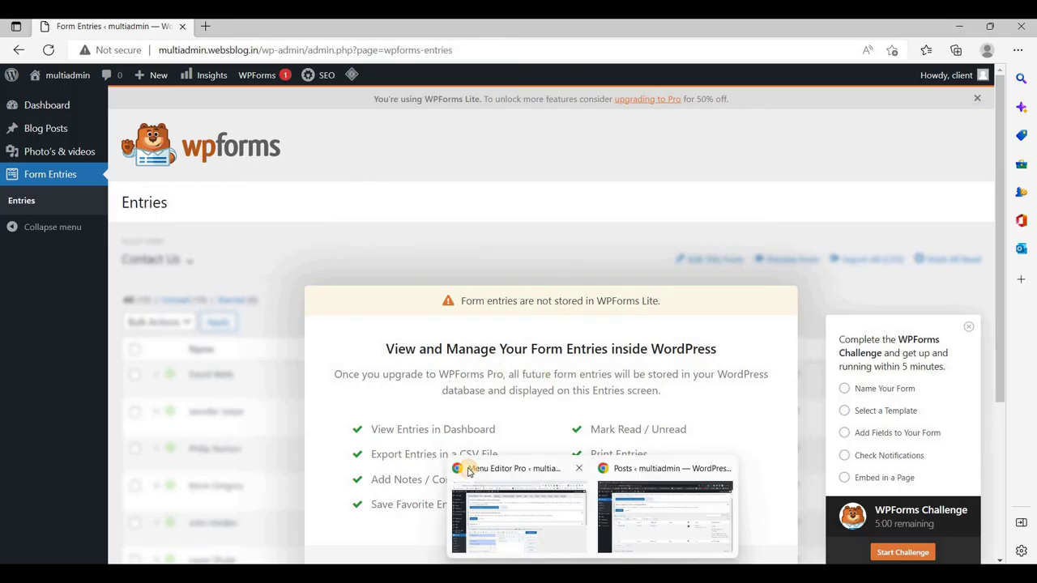
left_click(469, 473)
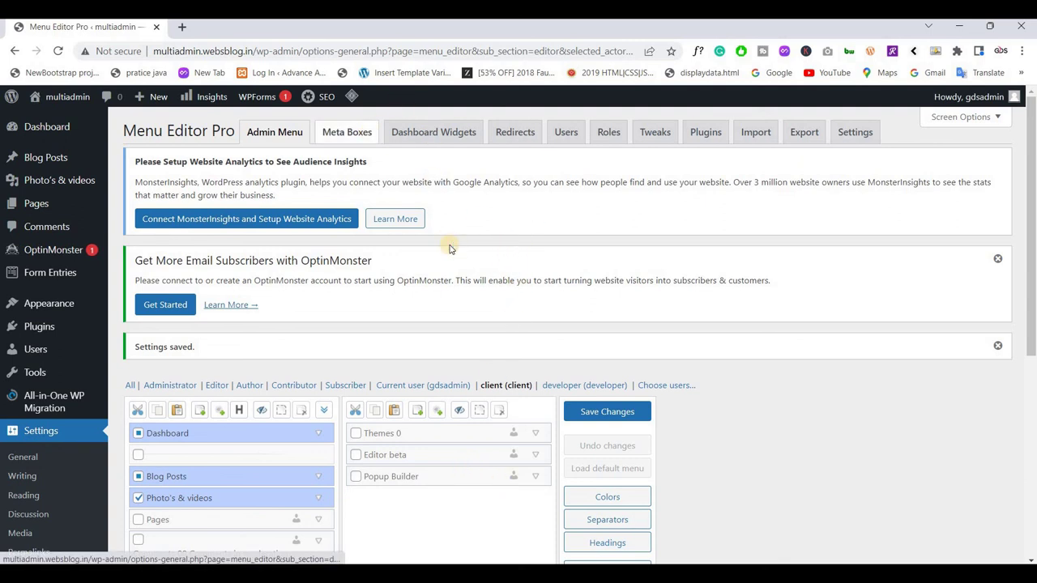
Switch Menu Editor Pro to the Editor role and review its visible Blog Posts, Pages and Comments
scroll(452, 248, "down", 3)
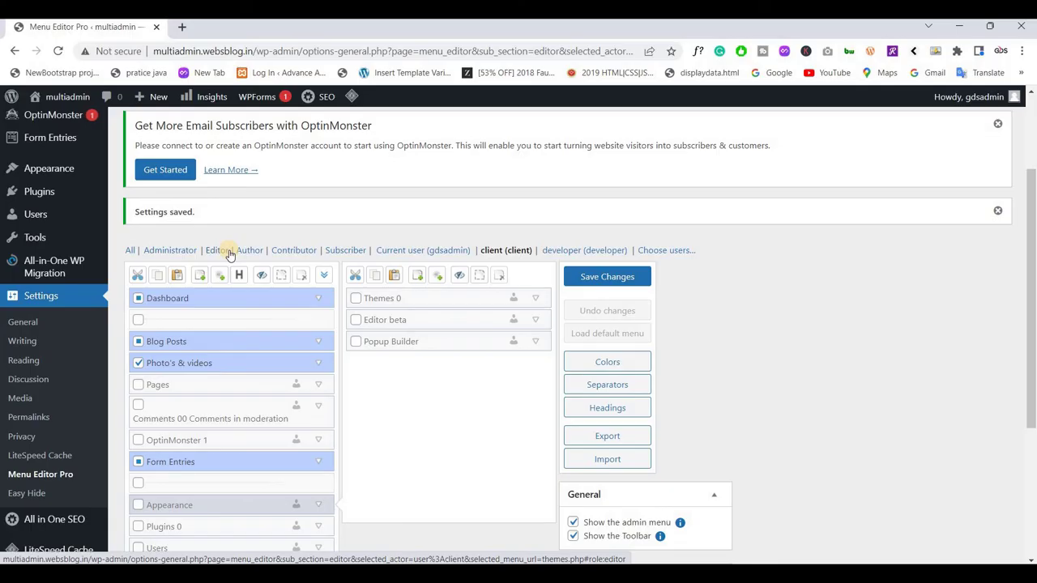
left_click(220, 252)
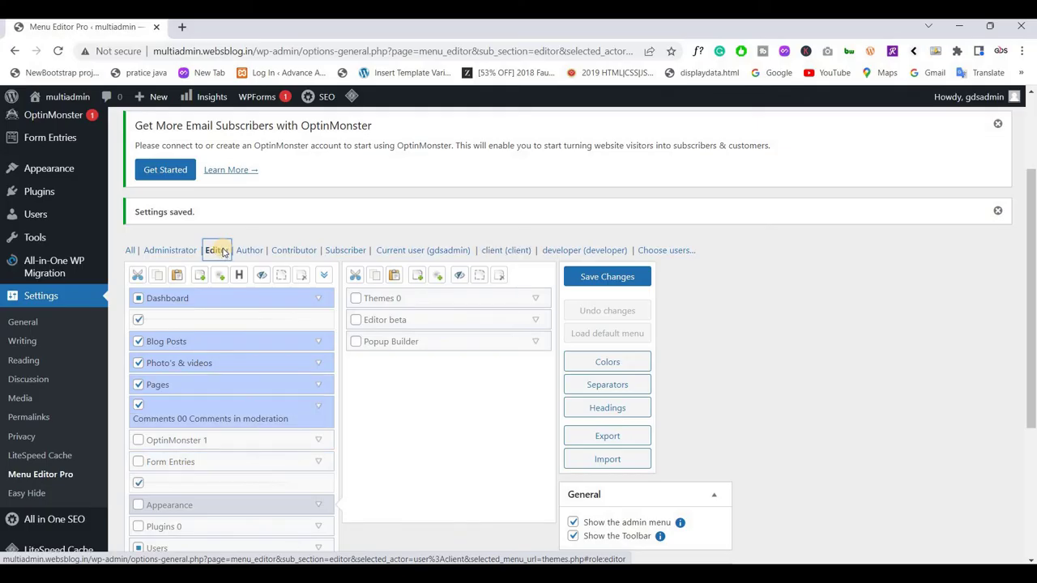
scroll(251, 342, "down", 3)
scroll(259, 287, "up", 3)
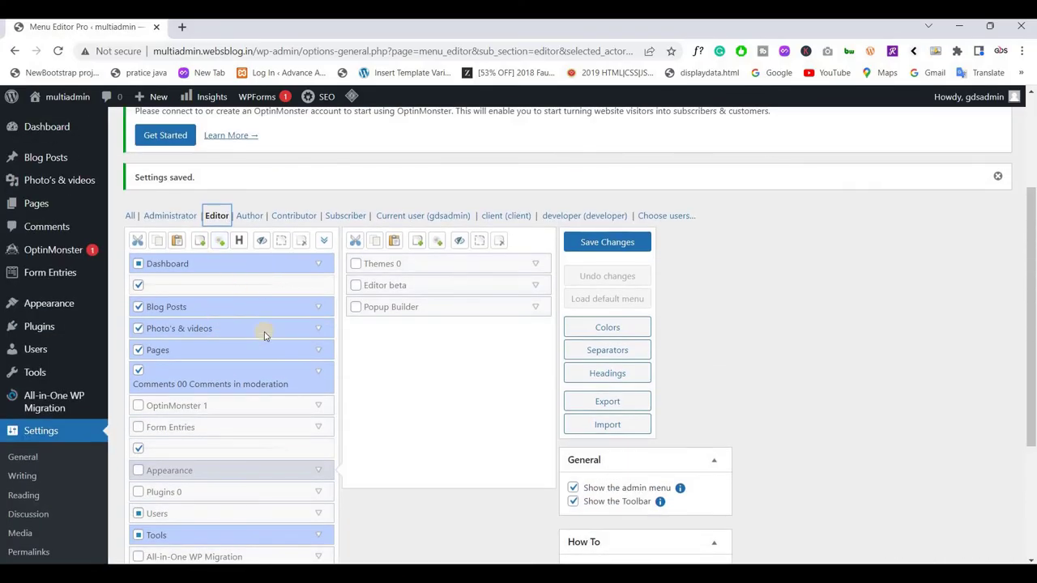
scroll(213, 338, "down", 4)
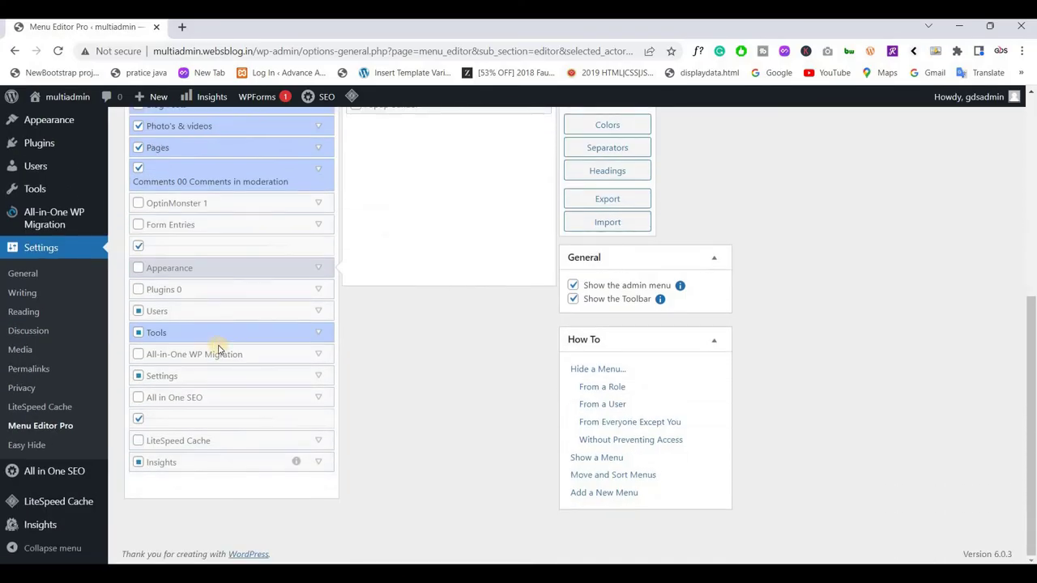
scroll(223, 348, "up", 5)
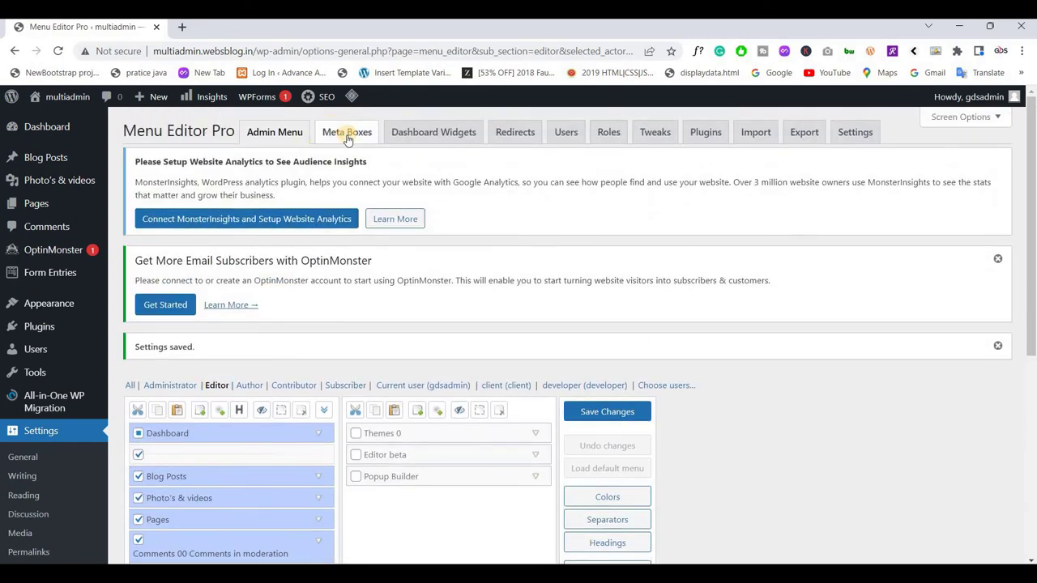
Open the Meta Boxes tab and let it refresh to list Title, AIOSEO Settings and Author
left_click(347, 136)
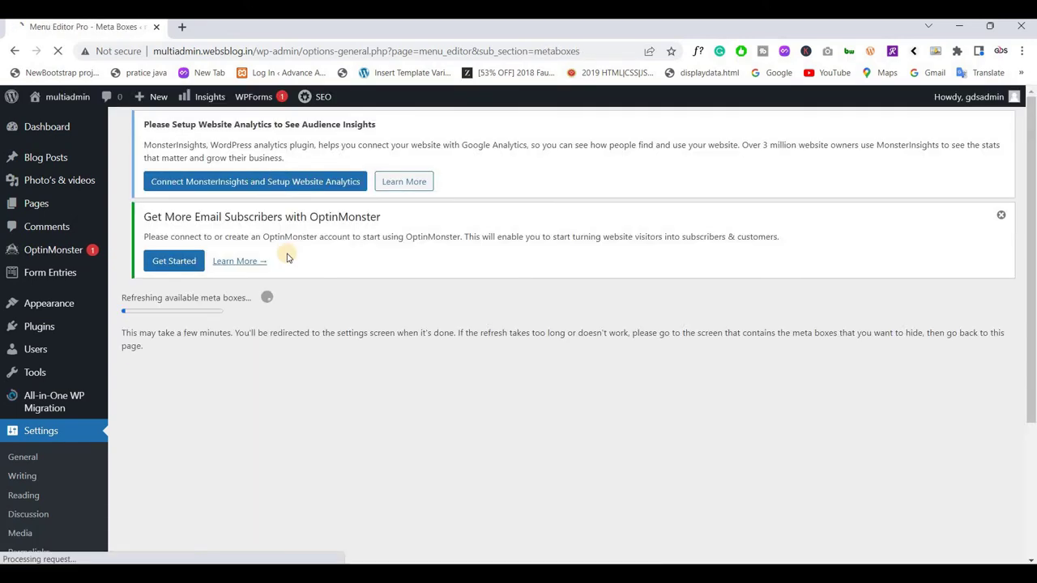
scroll(287, 259, "down", 3)
scroll(279, 281, "up", 2)
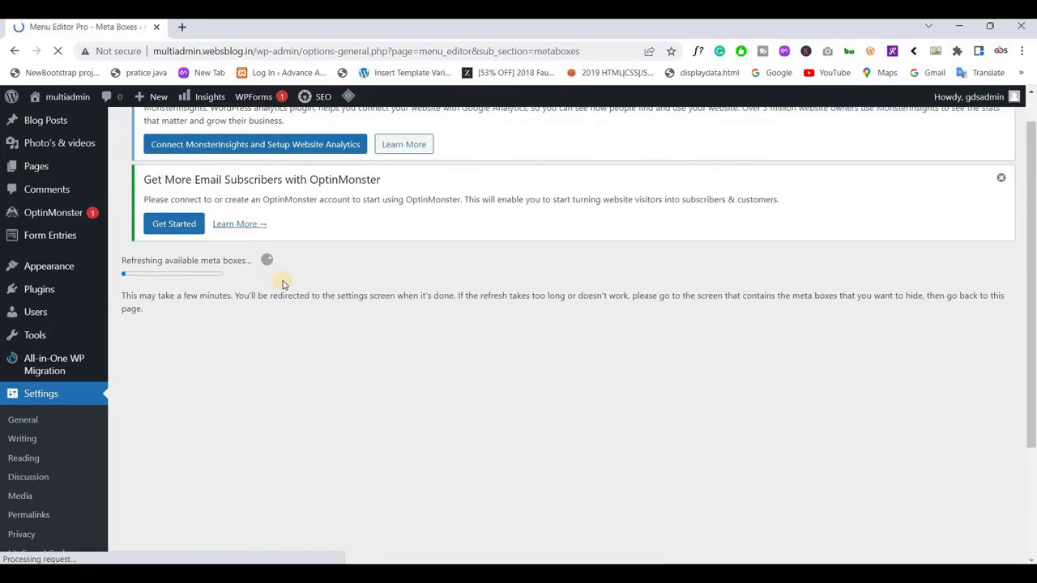
scroll(283, 284, "up", 1)
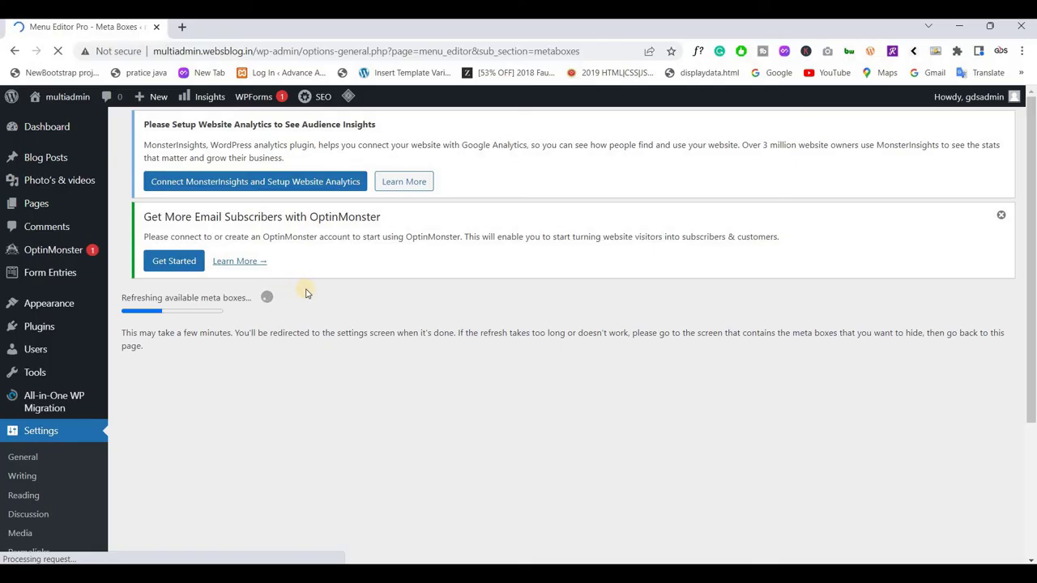
scroll(33, 493, "down", 2)
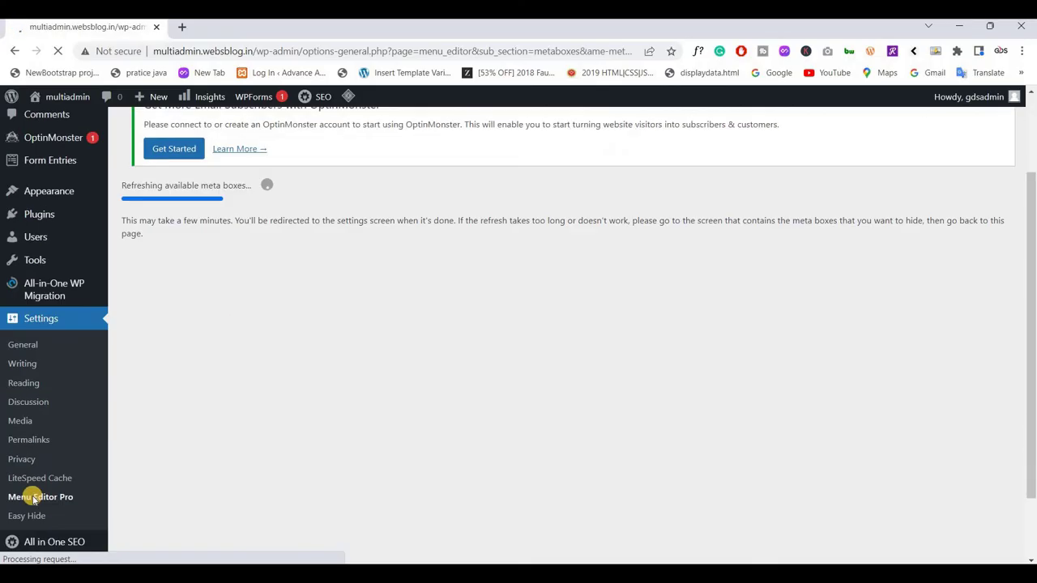
scroll(243, 346, "up", 2)
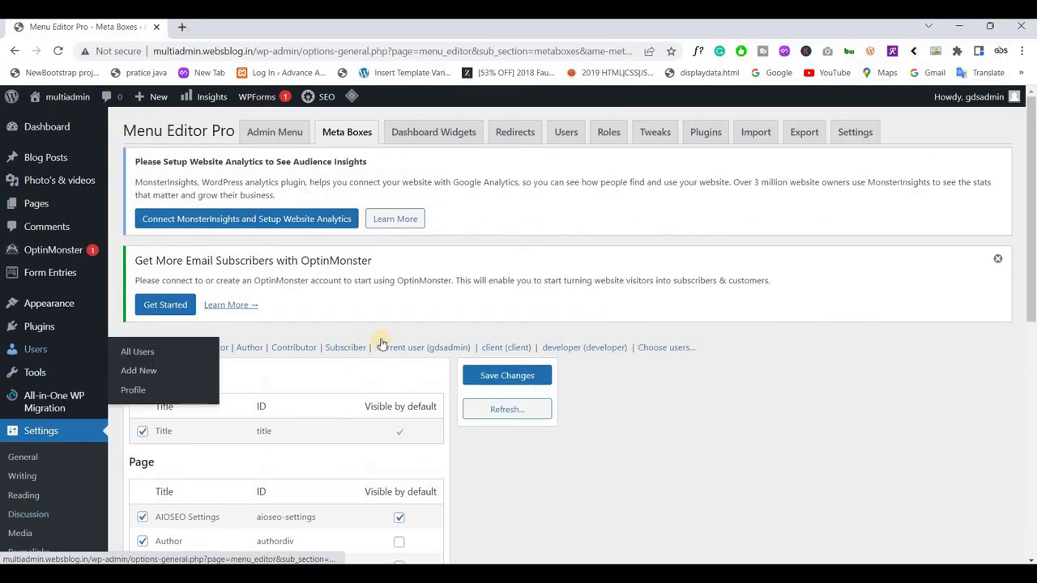